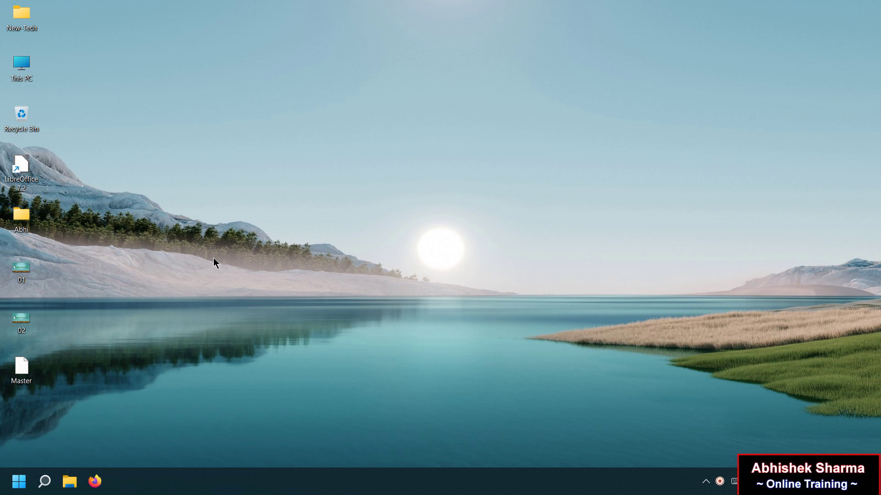
# - Launch LibreOffice 7.2 from the desktop and create a new Calc spreadsheet
pyautogui.doubleClick(24, 168)
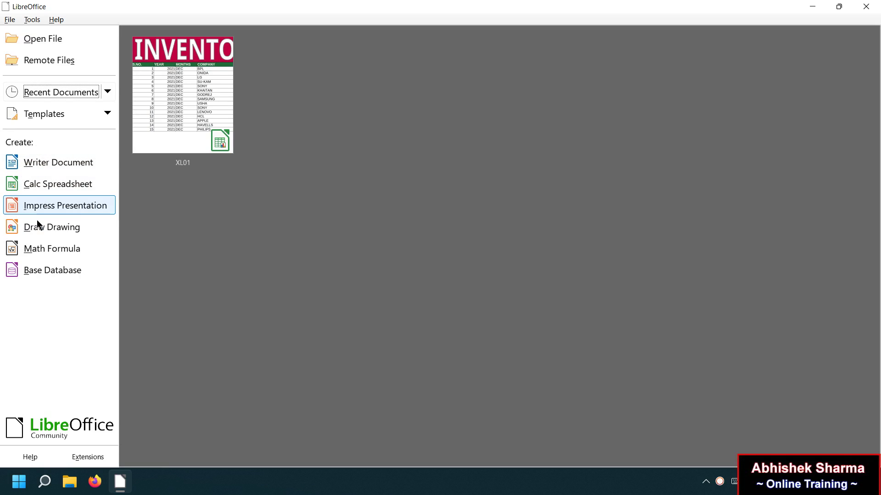
pyautogui.click(61, 186)
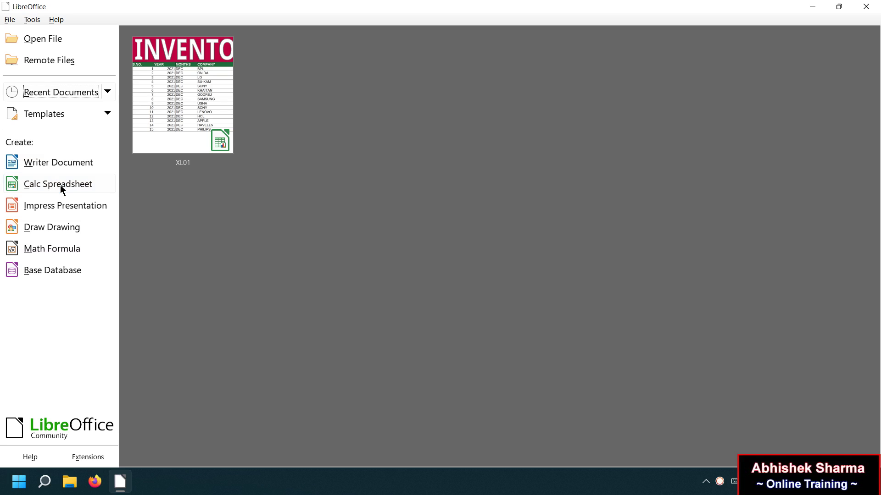
pyautogui.click(317, 197)
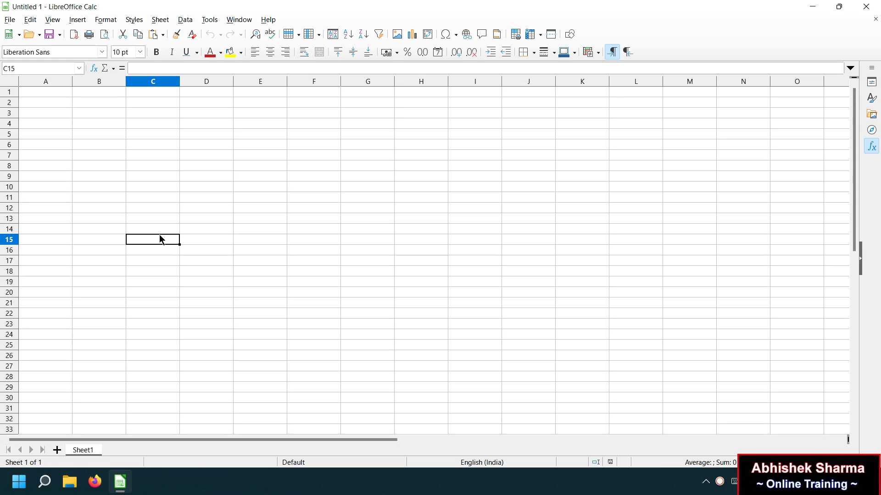
pyautogui.click(294, 271)
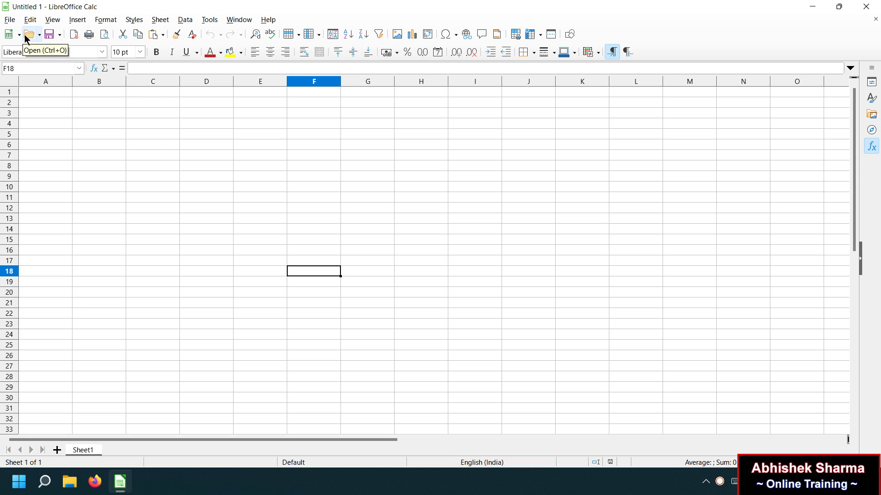
# - Open the recently used spreadsheet XL01.ods
pyautogui.click(10, 19)
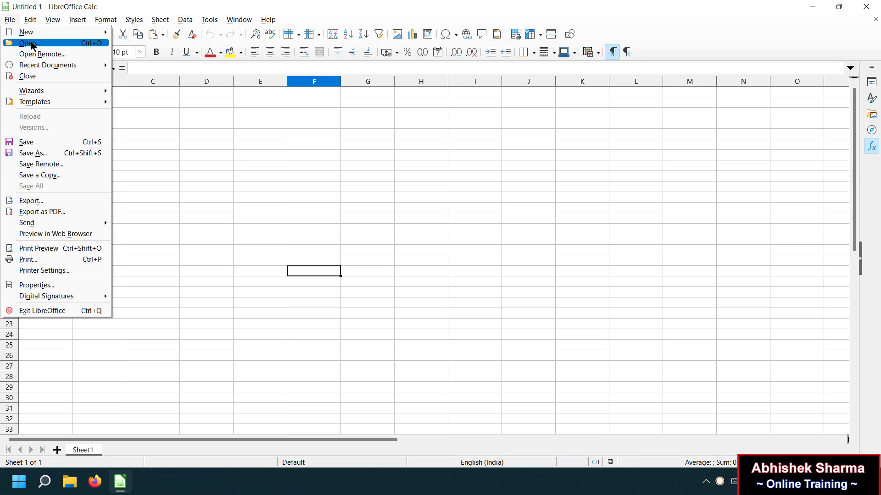
pyautogui.moveTo(40, 34)
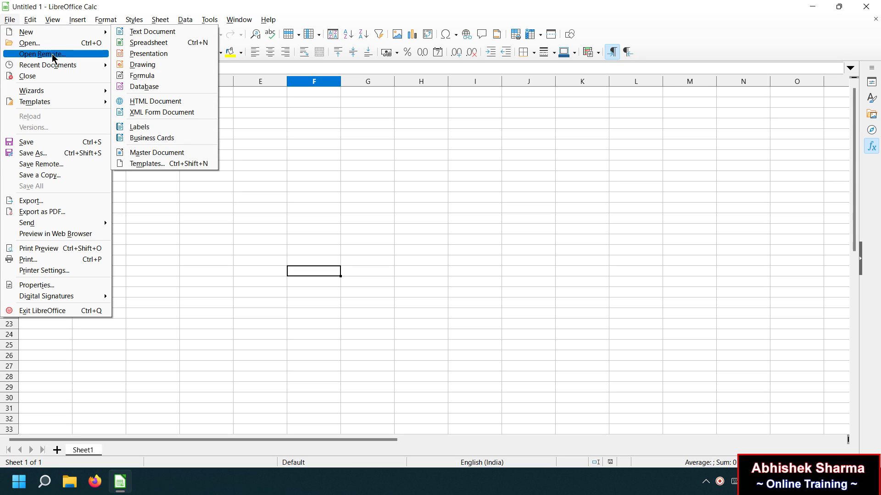
pyautogui.moveTo(62, 68)
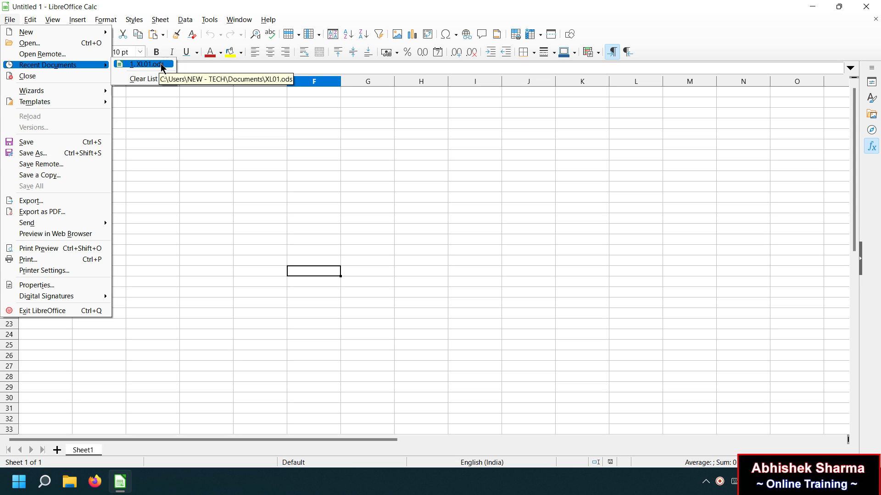
pyautogui.click(146, 64)
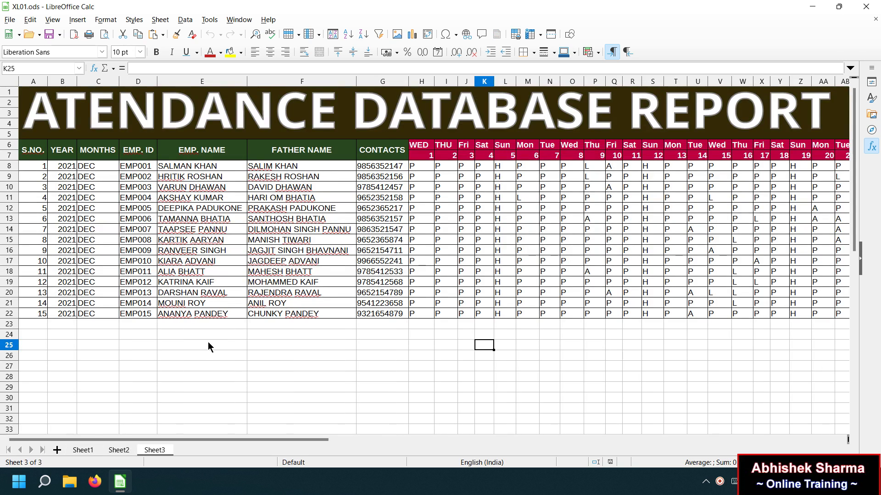
# - Look through the reports on Sheet1, Sheet2 and Sheet3 of the workbook
pyautogui.click(83, 450)
pyautogui.click(252, 349)
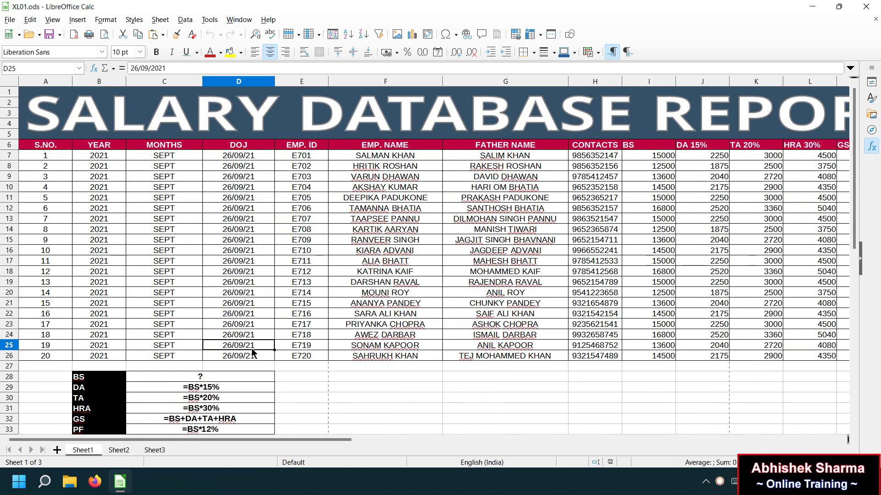
pyautogui.click(118, 450)
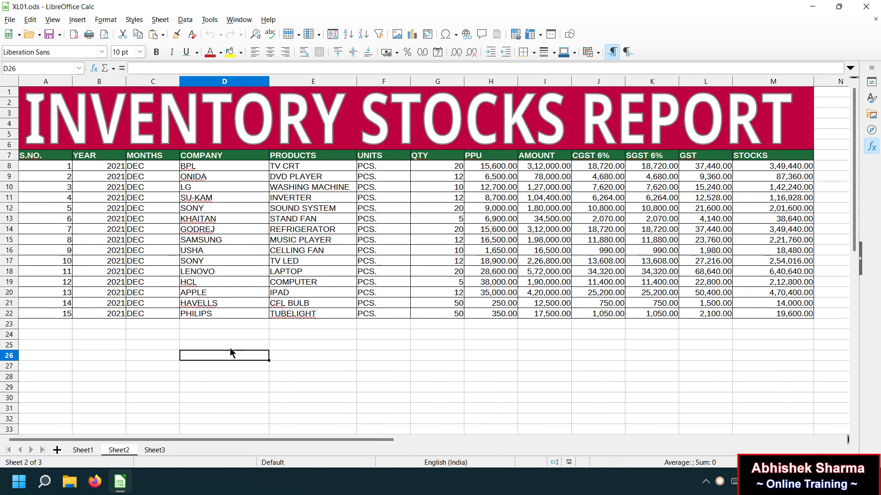
pyautogui.click(159, 448)
pyautogui.click(257, 359)
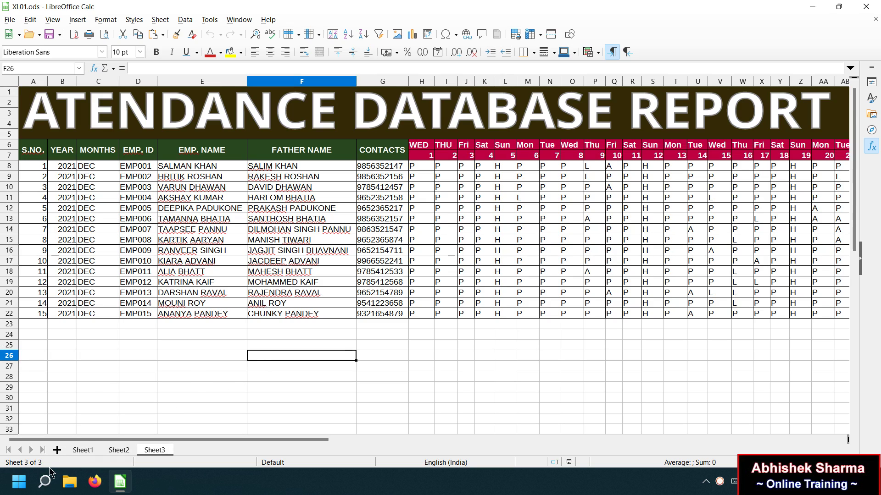
# - Add a new sheet to the workbook and insert a Fontwork object in the Simple style on it
pyautogui.click(56, 450)
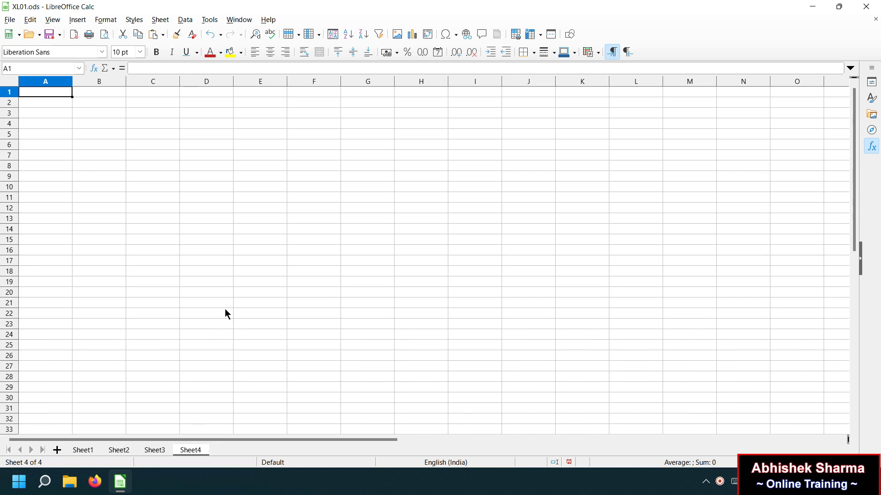
pyautogui.click(82, 21)
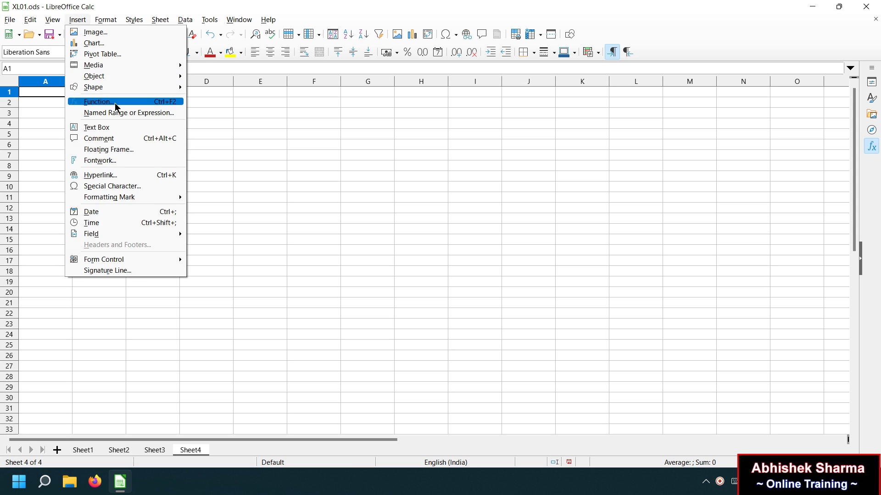
pyautogui.click(124, 162)
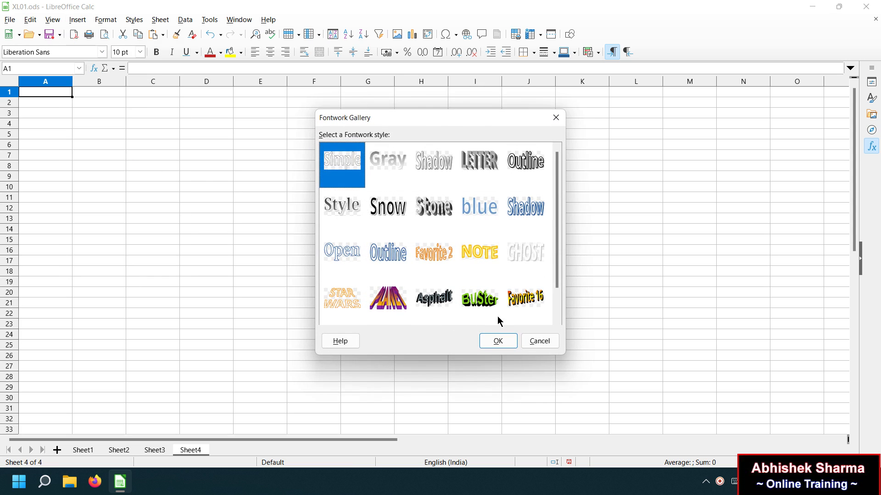
pyautogui.click(506, 348)
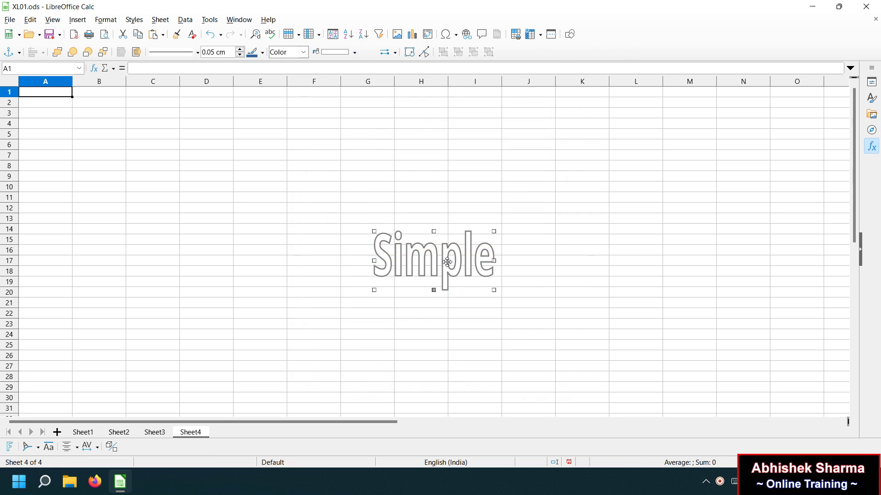
# - Replace the Fontwork text with "PRODUCTS SELLING REPORT"
pyautogui.doubleClick(447, 261)
pyautogui.doubleClick(444, 264)
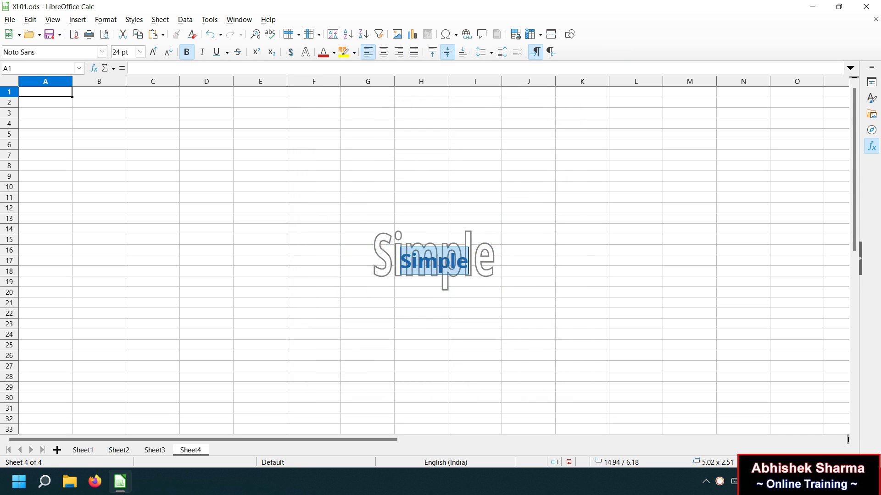
pyautogui.write('P')
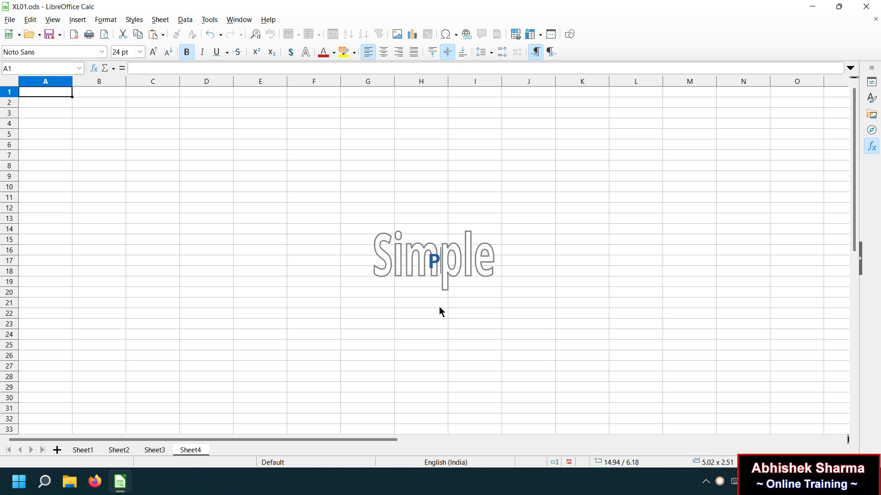
pyautogui.write('RODUCTS')
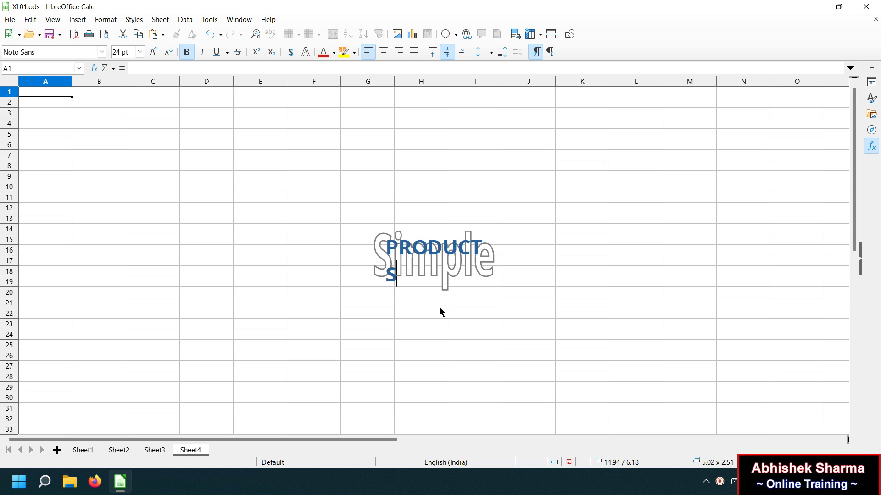
pyautogui.write(' SELLING REPORT')
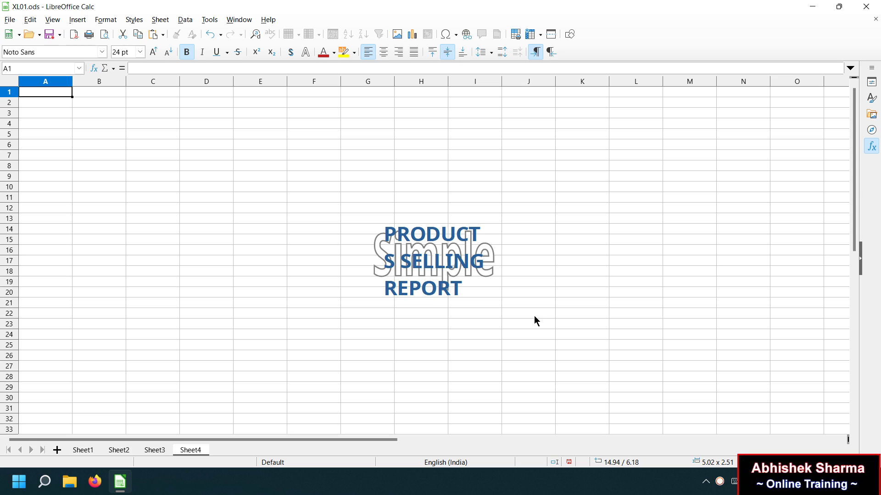
pyautogui.press('Escape')
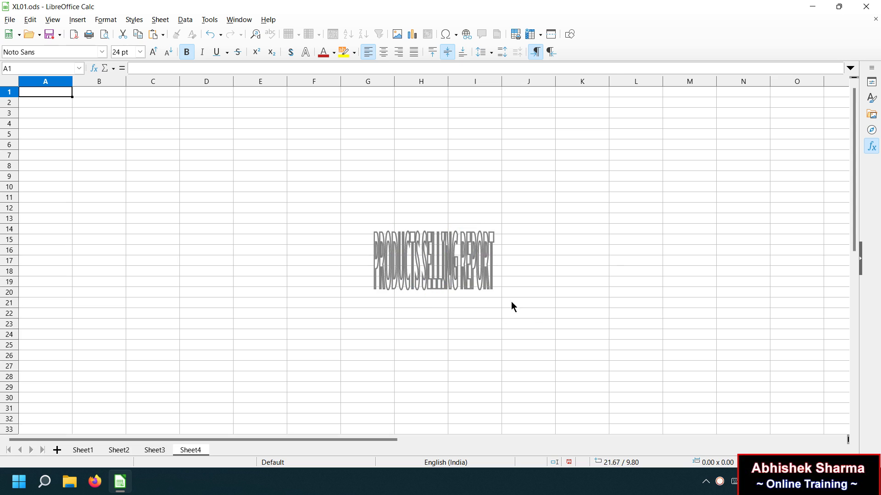
# - Move the Fontwork title to the sheet's origin so that it begins over cell A1
pyautogui.click(426, 271)
pyautogui.moveTo(425, 271); pyautogui.dragTo(76, 130)
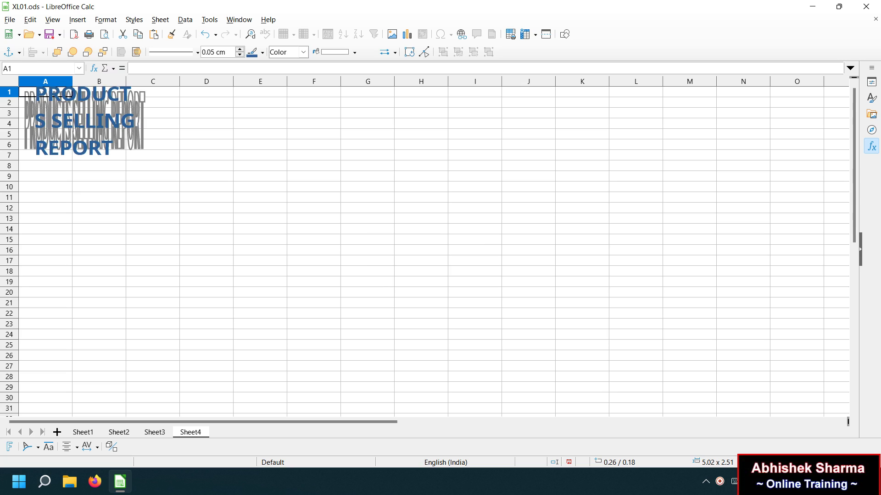
pyautogui.press('Escape')
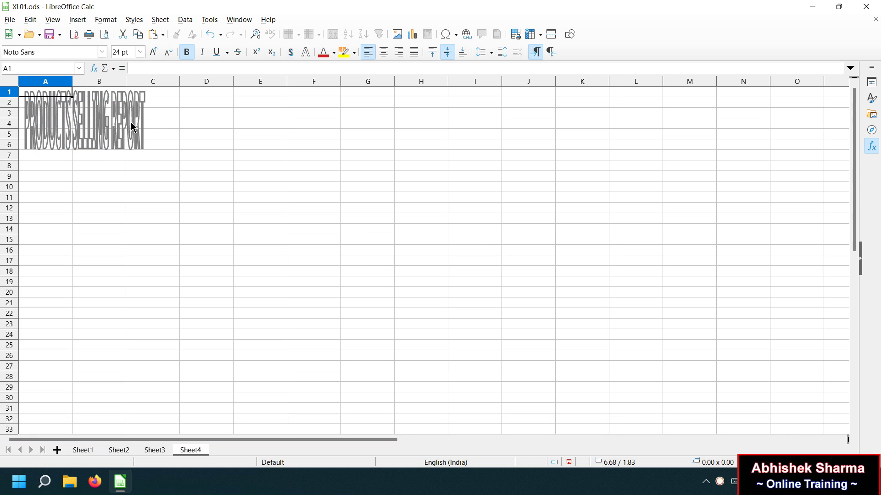
# - Stretch the Fontwork title across columns A to O and flatten it to about 33.3 by 1.5 cm, over rows 2 to 4
pyautogui.moveTo(133, 124)
pyautogui.mouseDown()
pyautogui.moveTo(430, 124)
pyautogui.moveTo(523, 140)
pyautogui.moveTo(258, 138)
pyautogui.mouseUp()
pyautogui.hotkey('ctrl', 'z')
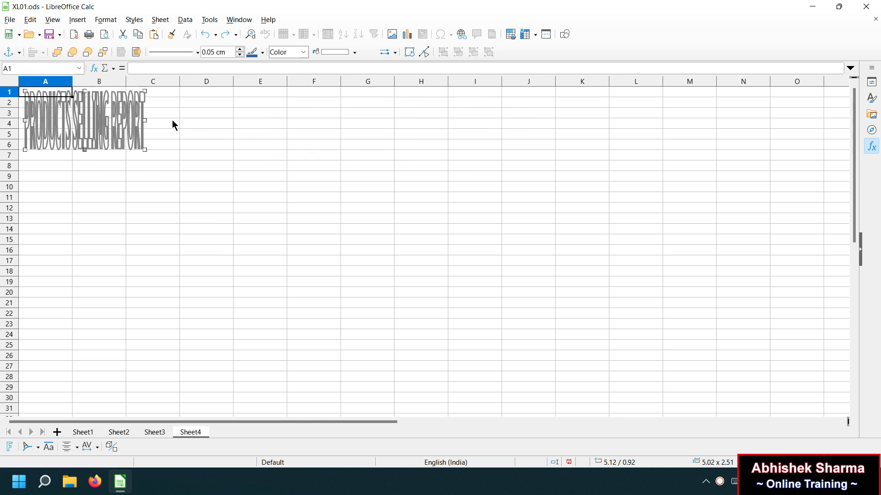
pyautogui.moveTo(145, 120); pyautogui.dragTo(816, 102)
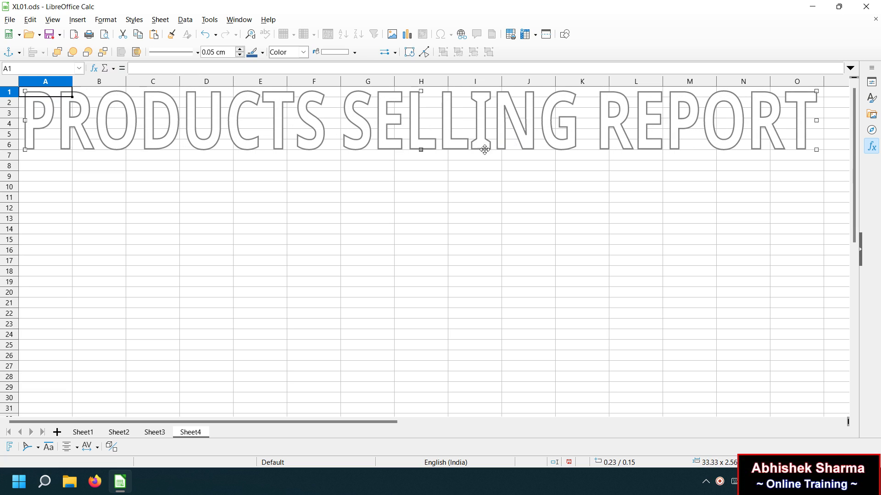
pyautogui.moveTo(421, 91); pyautogui.dragTo(415, 115)
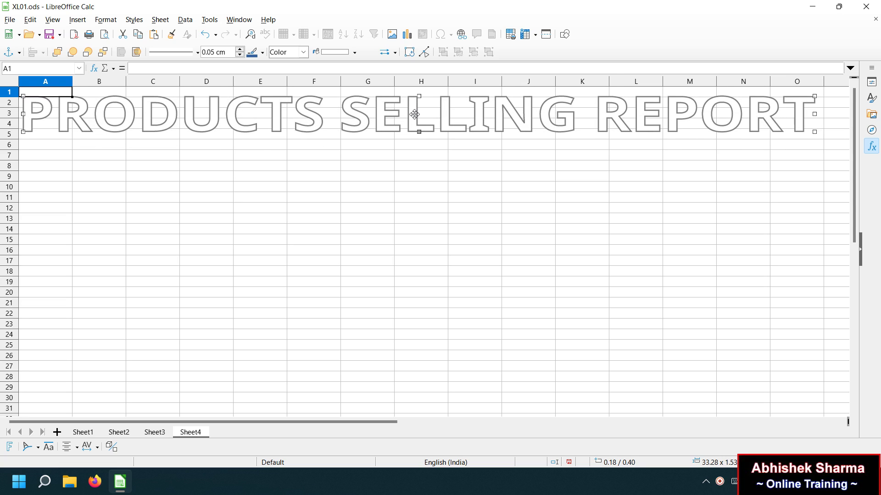
# - Give the title range A1:P5 a dark indigo font color and a darker indigo background color
pyautogui.click(838, 134)
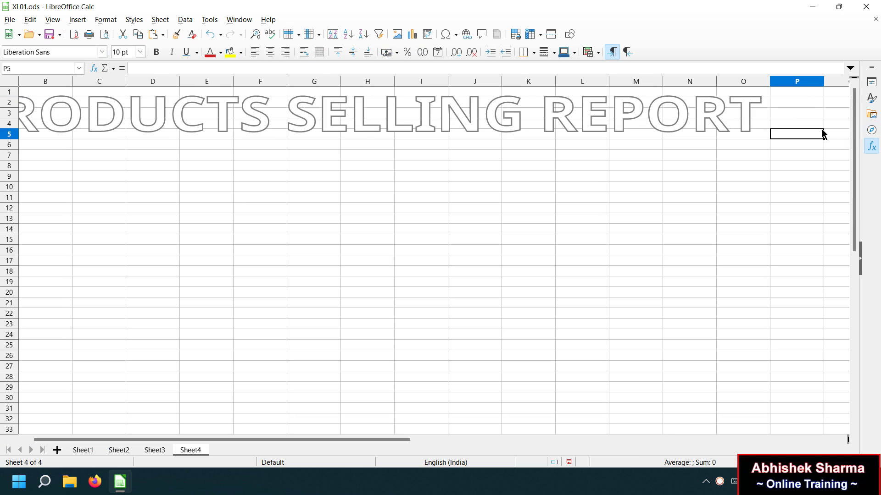
pyautogui.hotkey('shift', 'Home')
pyautogui.hotkey('shift', 'Up')
pyautogui.hotkey('shift', 'Up')
pyautogui.hotkey('shift', 'Up')
pyautogui.hotkey('shift', 'Up')
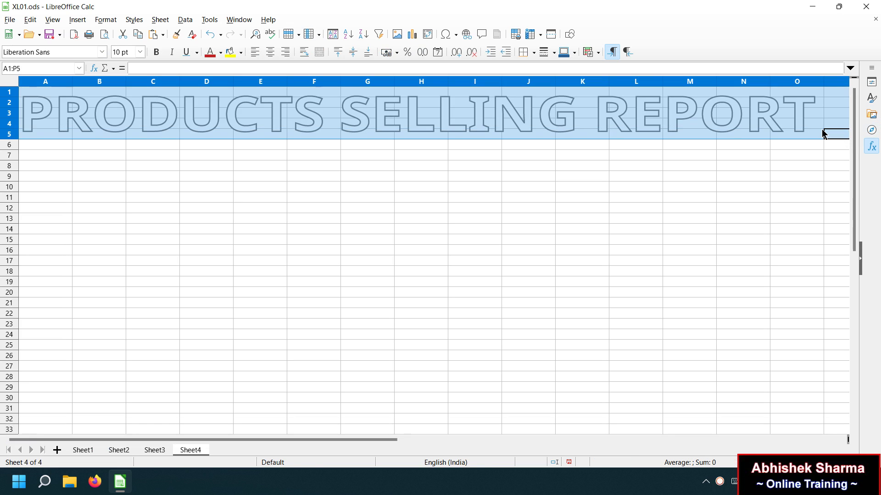
pyautogui.click(221, 53)
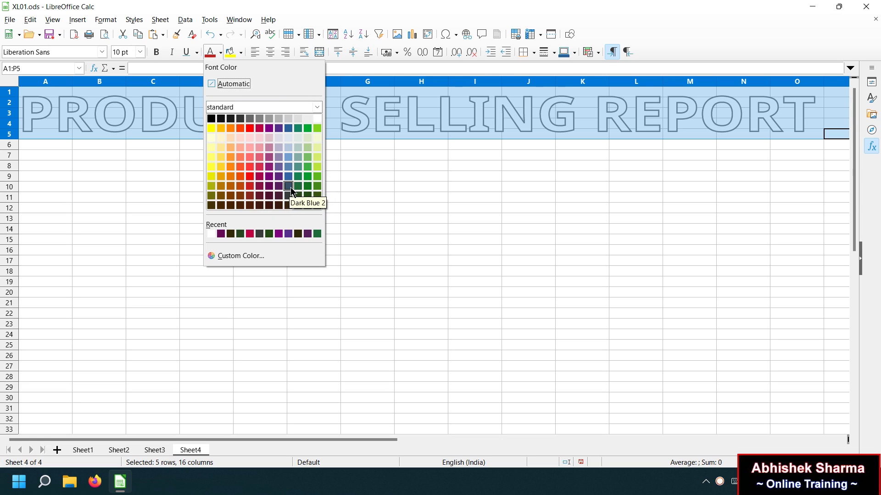
pyautogui.click(278, 176)
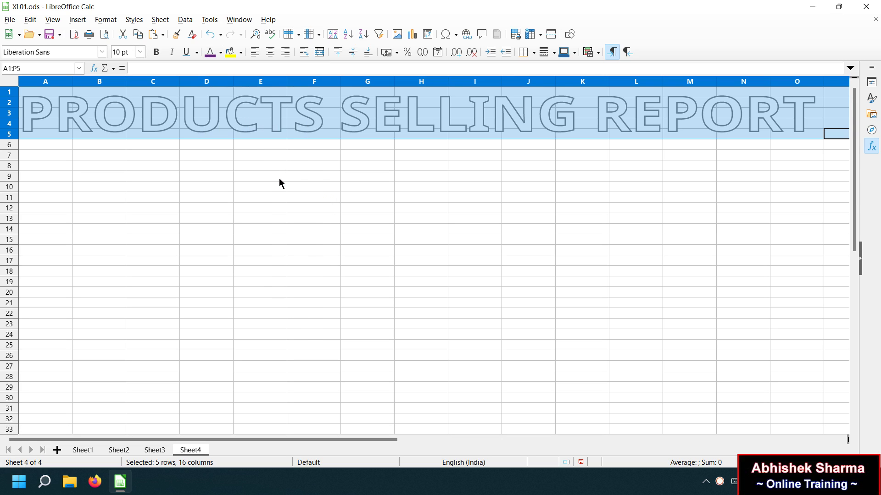
pyautogui.click(240, 52)
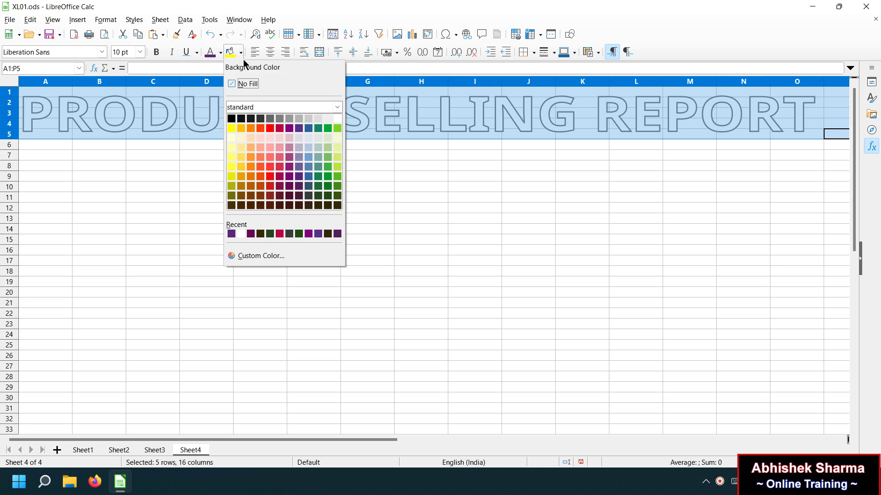
pyautogui.click(300, 185)
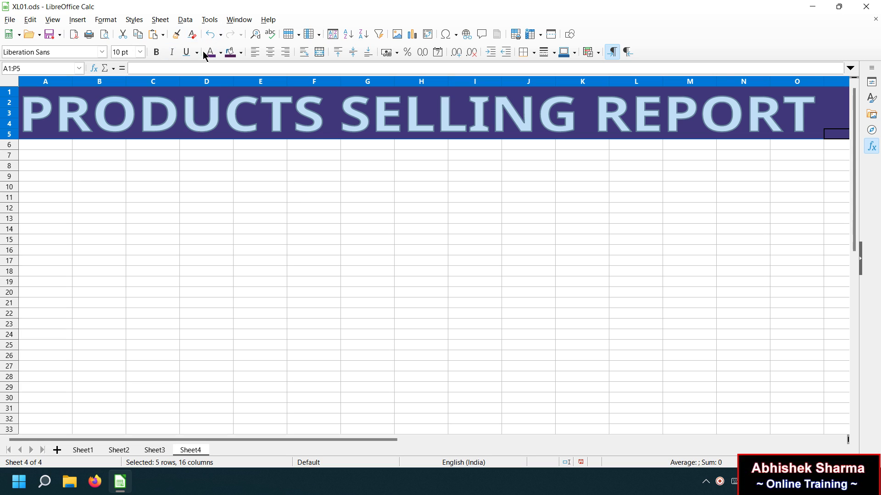
# - Select the range A6:P7 below the title banner and set its font color to dark green
pyautogui.click(36, 146)
pyautogui.moveTo(35, 150); pyautogui.dragTo(63, 148)
pyautogui.hotkey('shift', 'Right')
pyautogui.hotkey('shift', 'Right')
pyautogui.hotkey('shift', 'Right')
pyautogui.hotkey('shift', 'Right')
pyautogui.hotkey('shift', 'Right')
pyautogui.hotkey('shift', 'Right')
pyautogui.hotkey('shift', 'Right')
pyautogui.hotkey('shift', 'Right')
pyautogui.hotkey('shift', 'Right')
pyautogui.hotkey('shift', 'Right')
pyautogui.hotkey('shift', 'Right')
pyautogui.hotkey('shift', 'Right')
pyautogui.hotkey('shift', 'Right')
pyautogui.hotkey('shift', 'Right')
pyautogui.hotkey('shift', 'Right')
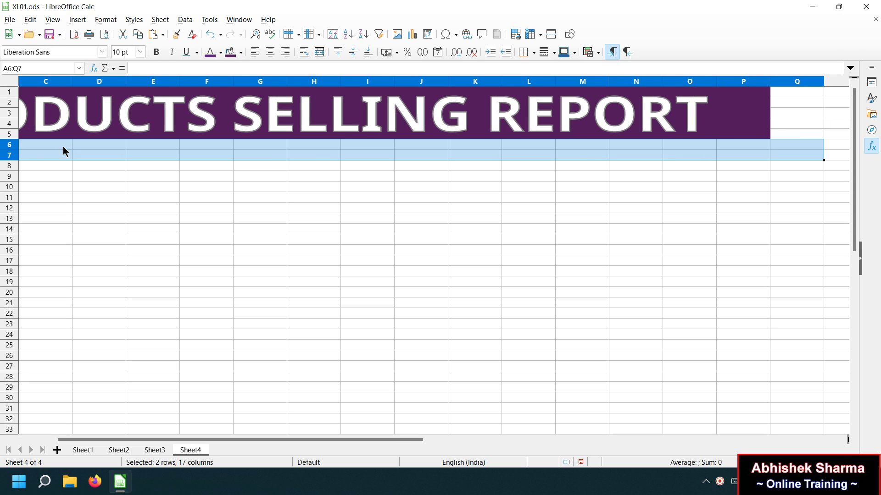
pyautogui.hotkey('shift', 'Left')
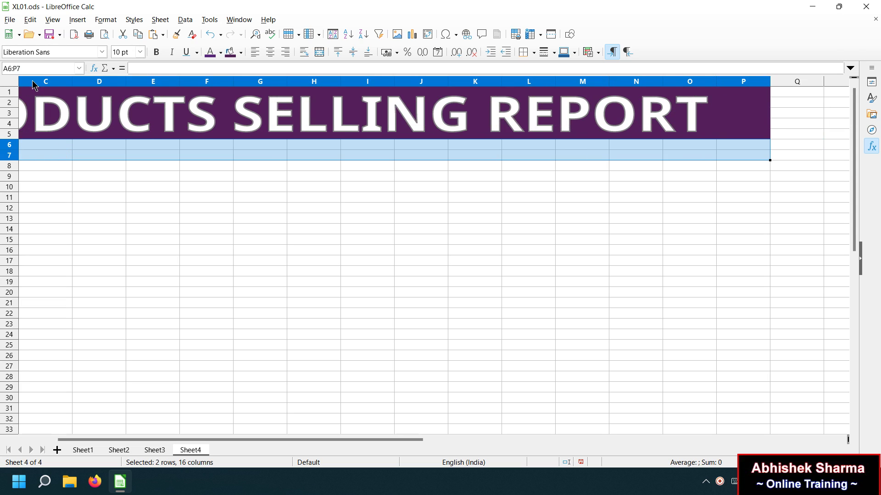
pyautogui.click(221, 52)
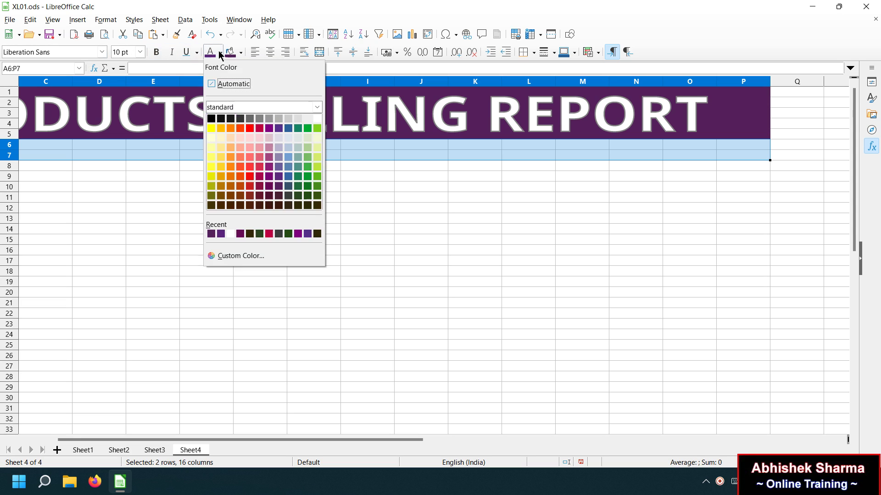
pyautogui.click(308, 196)
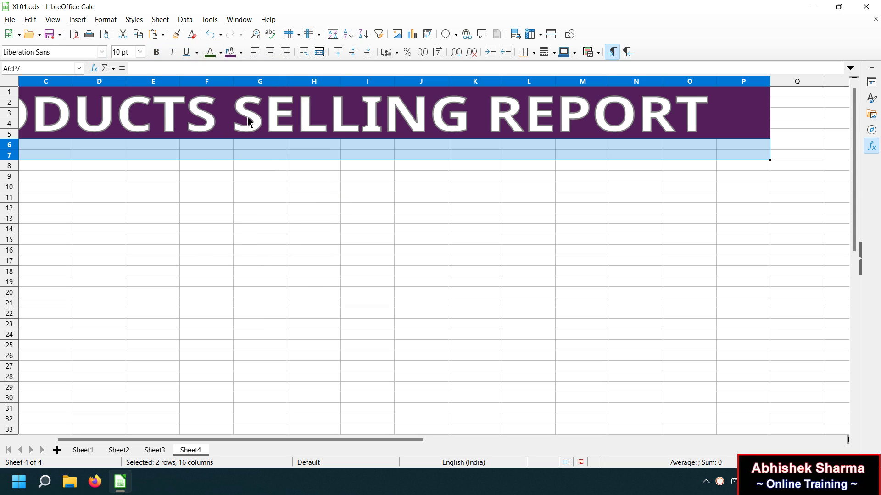
# - Fill the selected range A6:P7 with a dark green background and set its font to white and bold
pyautogui.click(240, 52)
pyautogui.click(326, 197)
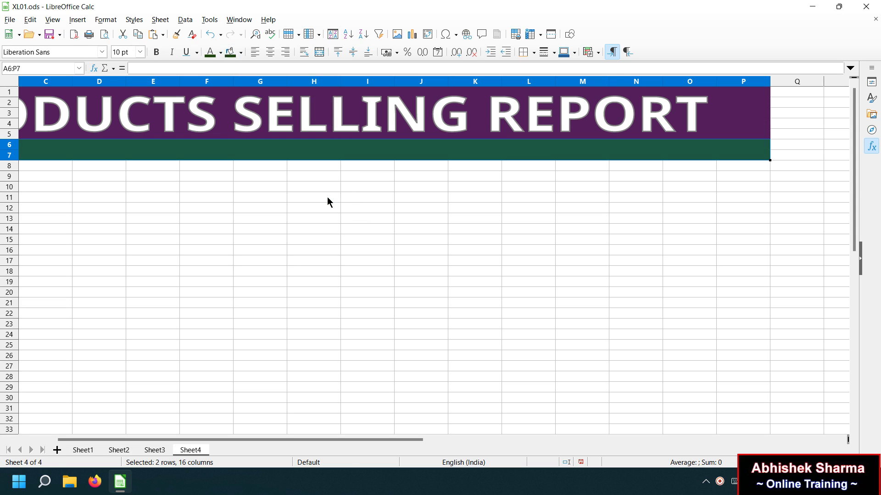
pyautogui.click(220, 53)
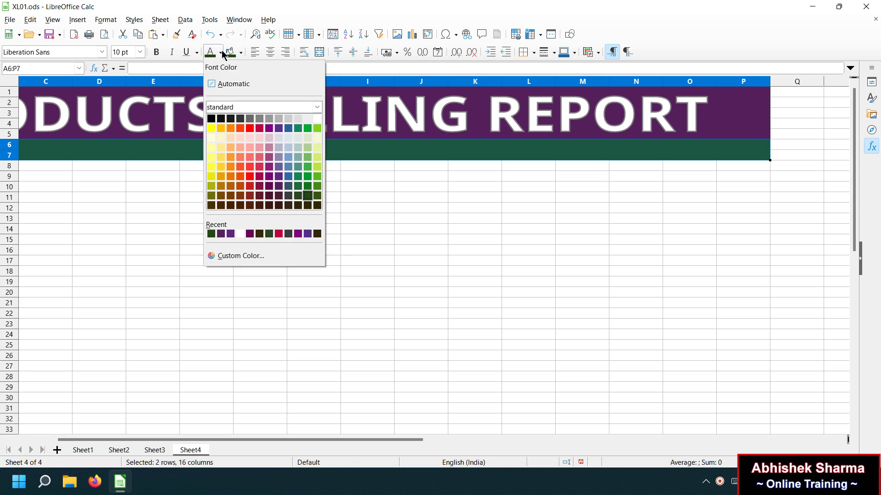
pyautogui.click(316, 119)
pyautogui.click(160, 52)
# - Enter the column headings S.NO., YEAR and MONTHS in cells A7 to C7
pyautogui.click(82, 151)
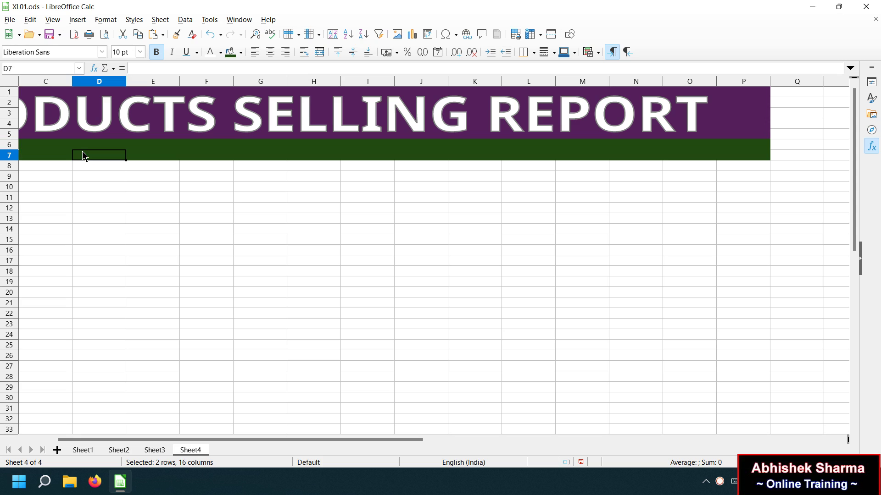
pyautogui.press('Home')
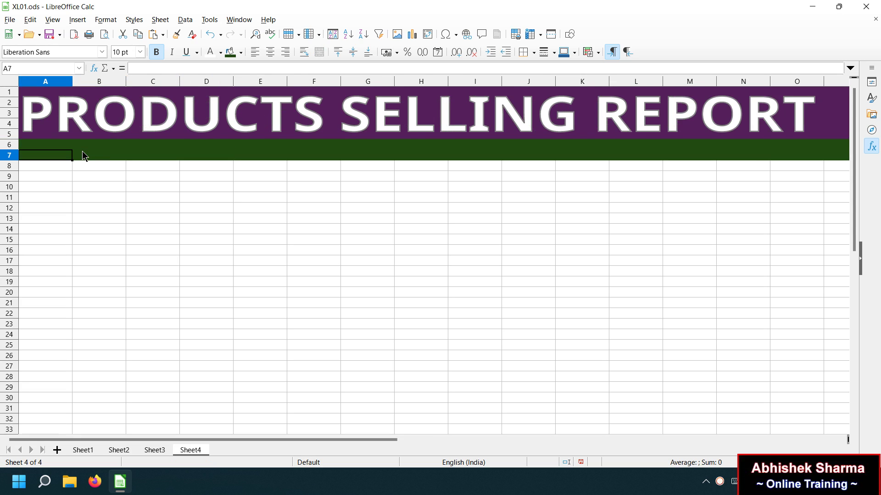
pyautogui.write('S.NO.')
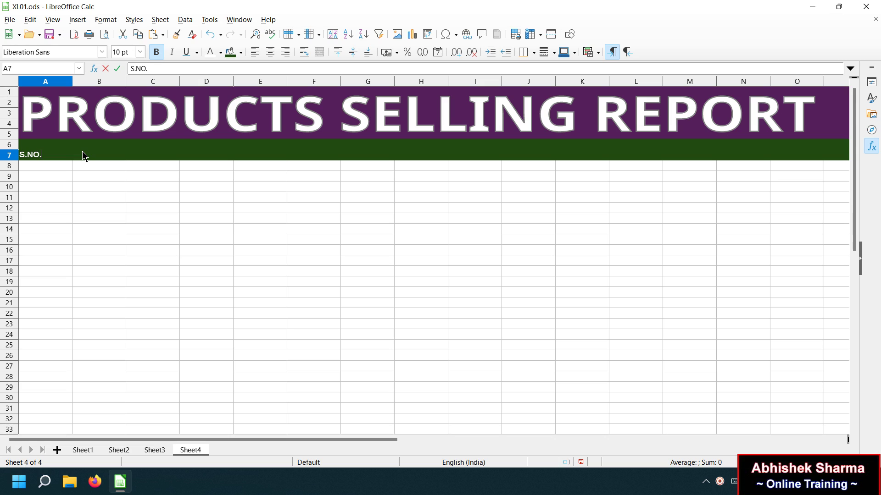
pyautogui.click(83, 152)
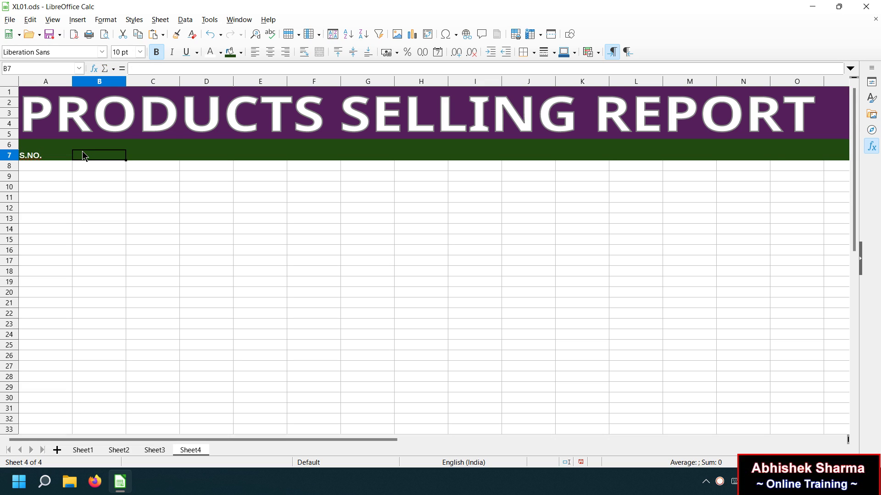
pyautogui.write('YEAR')
pyautogui.press('Tab')
pyautogui.write('MONTH')
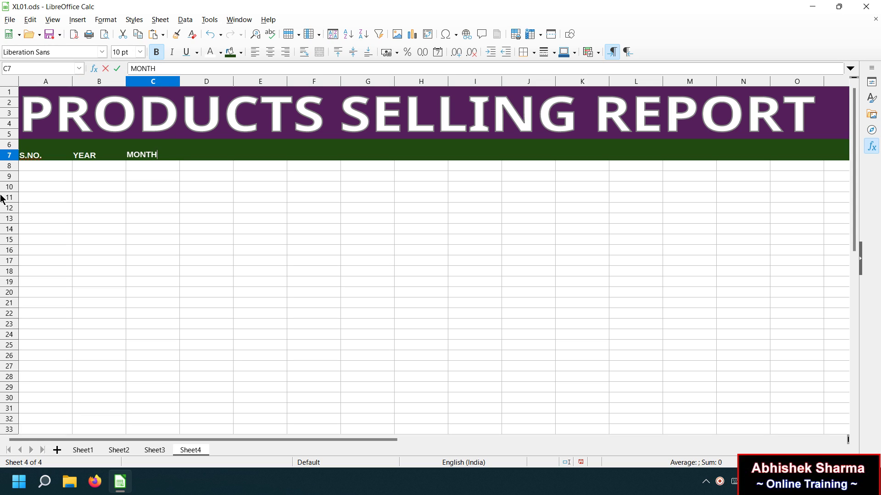
pyautogui.press('Tab')
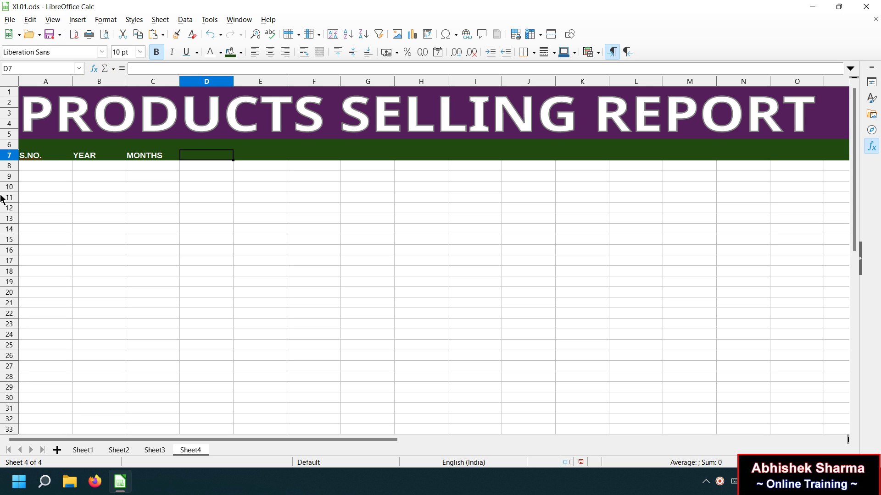
# - Enter the column headings PRODUCTS ID in D7 and PRODUCTS NAME in E7
pyautogui.write('PROD')
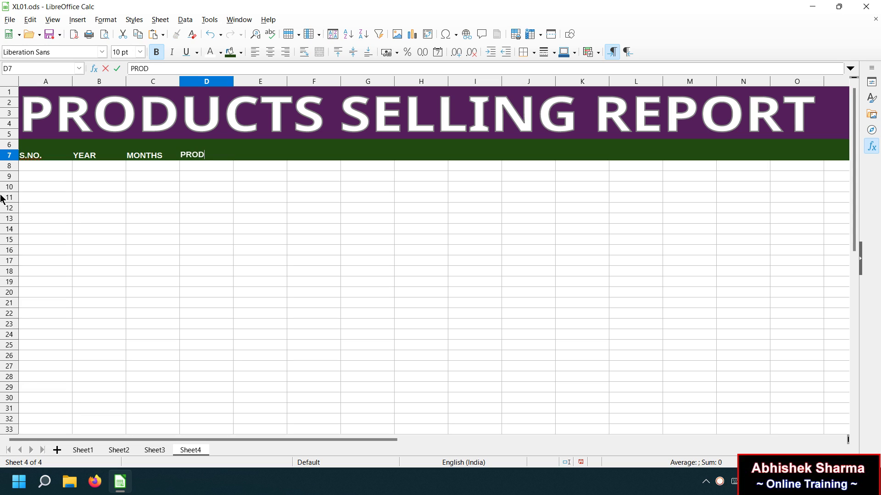
pyautogui.write('UCTS ID')
pyautogui.press('Tab')
pyautogui.write('PROD')
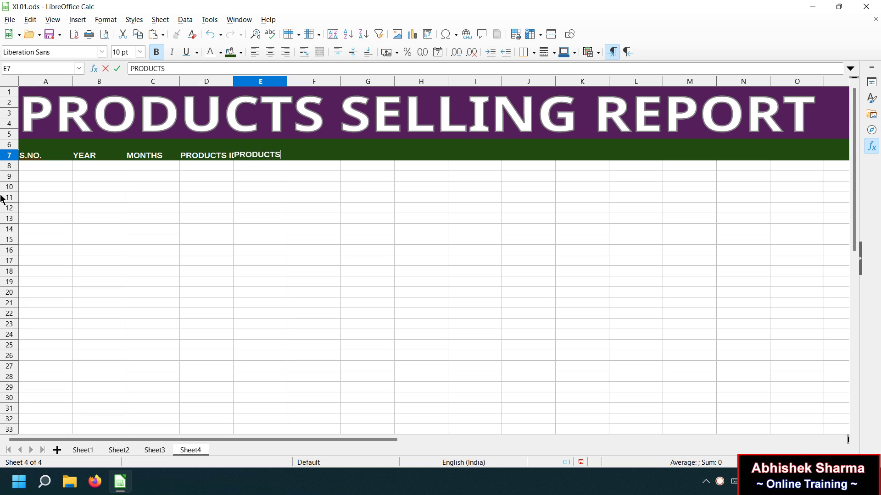
pyautogui.write('UCTS NAME')
pyautogui.press('Tab')
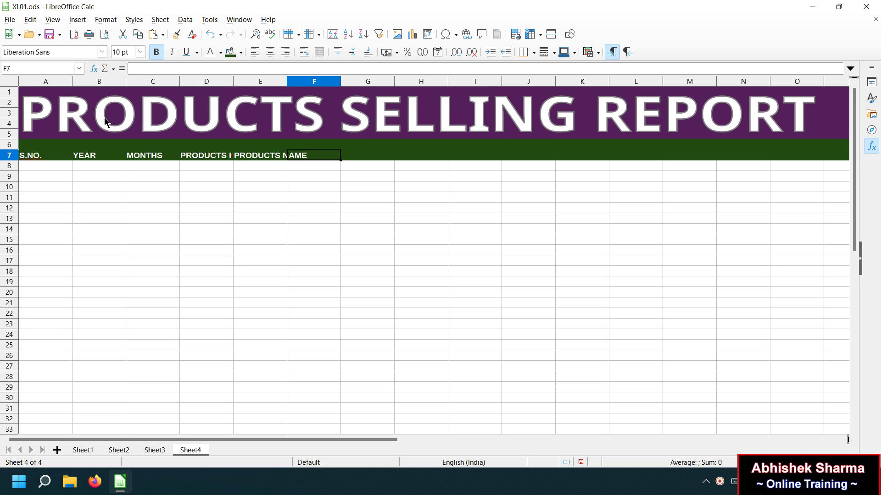
# - Widen columns D and E so that their headings in row 7 fit completely
pyautogui.moveTo(232, 79); pyautogui.dragTo(265, 79)
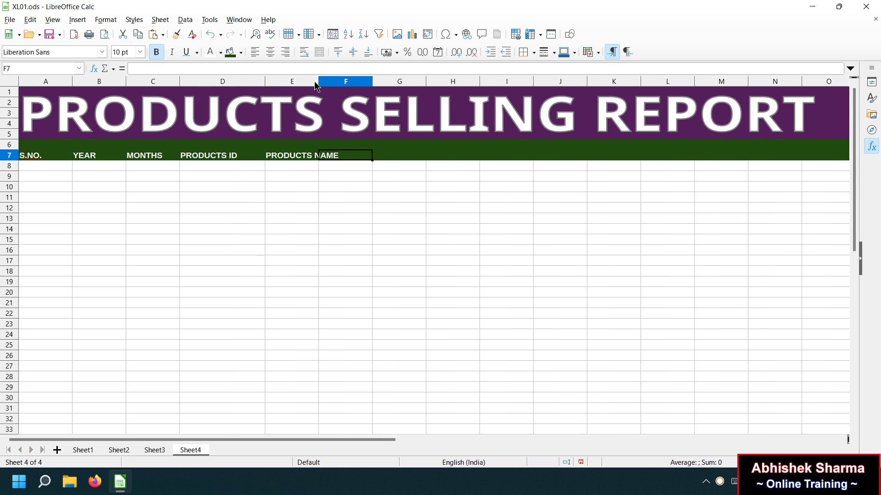
pyautogui.moveTo(318, 81); pyautogui.dragTo(378, 81)
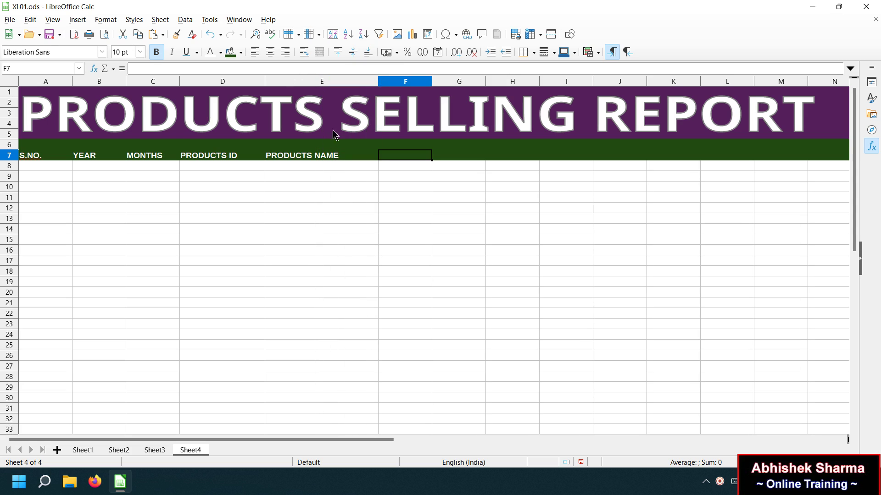
pyautogui.click(286, 197)
# - Enter 1 in A8 and fill the serial numbers down to 15 in A22
pyautogui.click(67, 167)
pyautogui.write('1')
pyautogui.press('Return')
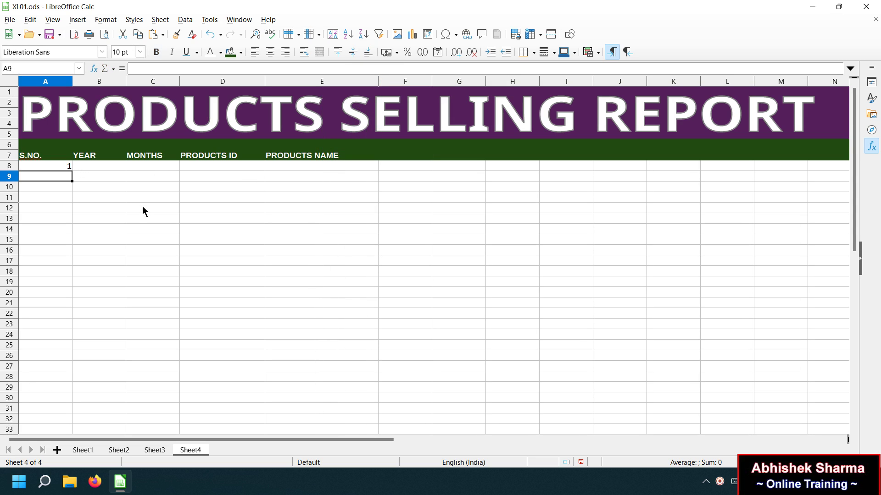
pyautogui.doubleClick(67, 166)
pyautogui.press('Escape')
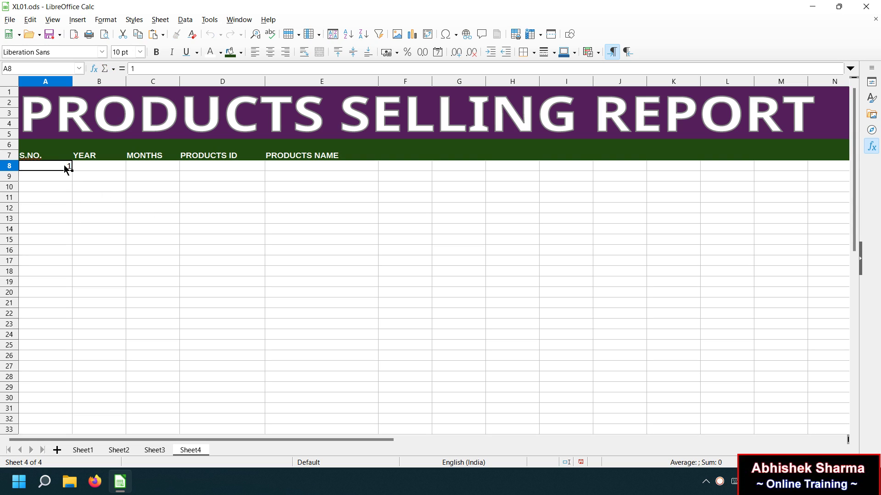
pyautogui.moveTo(71, 170); pyautogui.dragTo(69, 316)
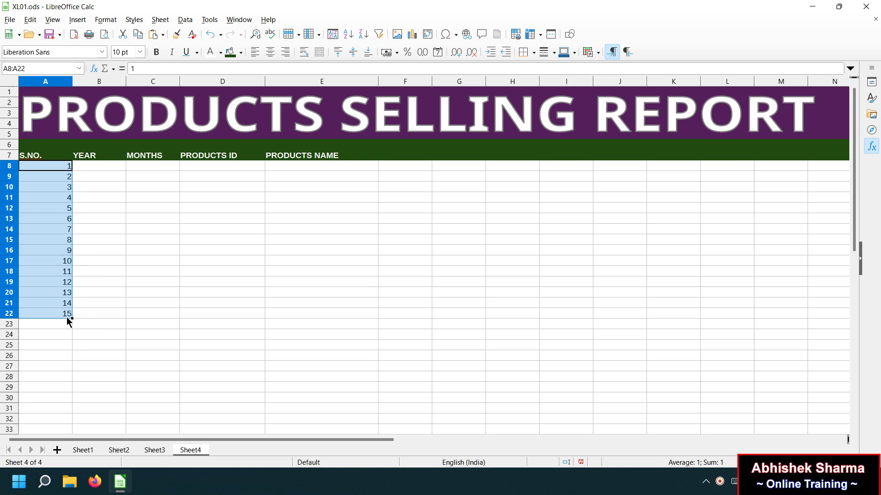
# - Enter the year 2021 in cell B8 under the YEAR heading
pyautogui.click(106, 169)
pyautogui.write('2021')
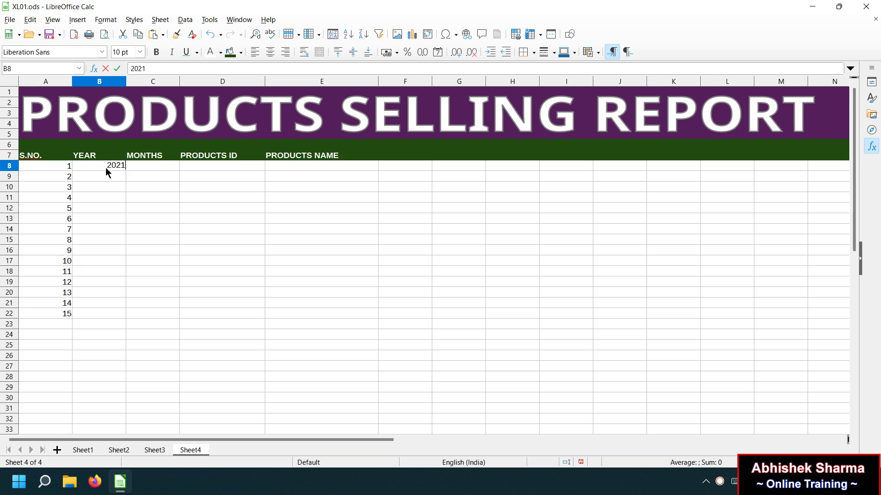
pyautogui.press('Return')
pyautogui.click(120, 167)
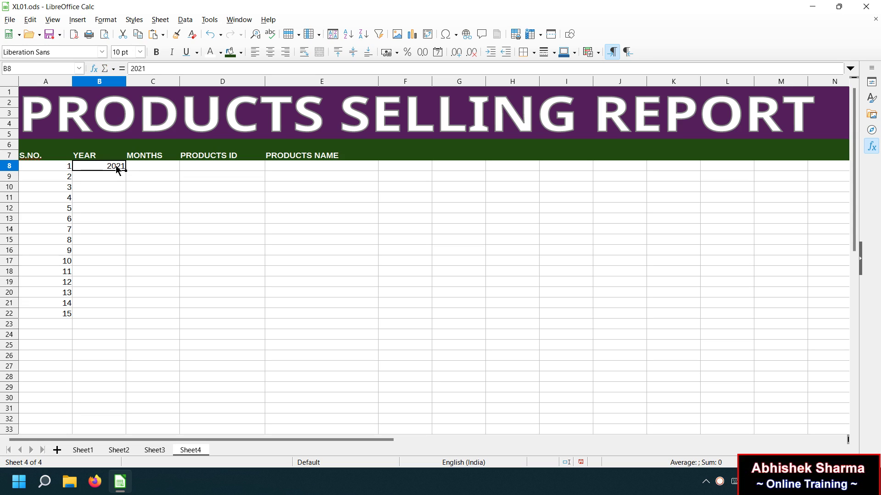
# - Try to fill the year from B8 down to B22 as a series and undo the fill
pyautogui.moveTo(126, 171); pyautogui.dragTo(111, 312)
pyautogui.moveTo(111, 315); pyautogui.dragTo(111, 318)
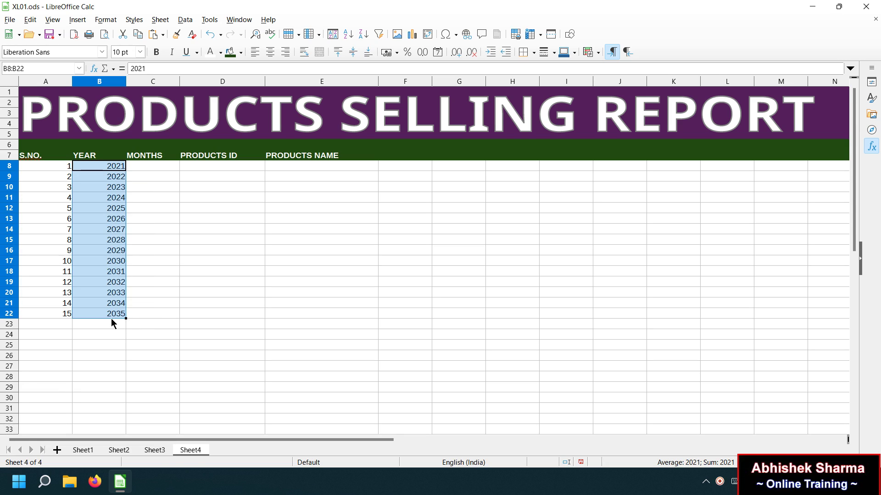
pyautogui.hotkey('ctrl', 'z')
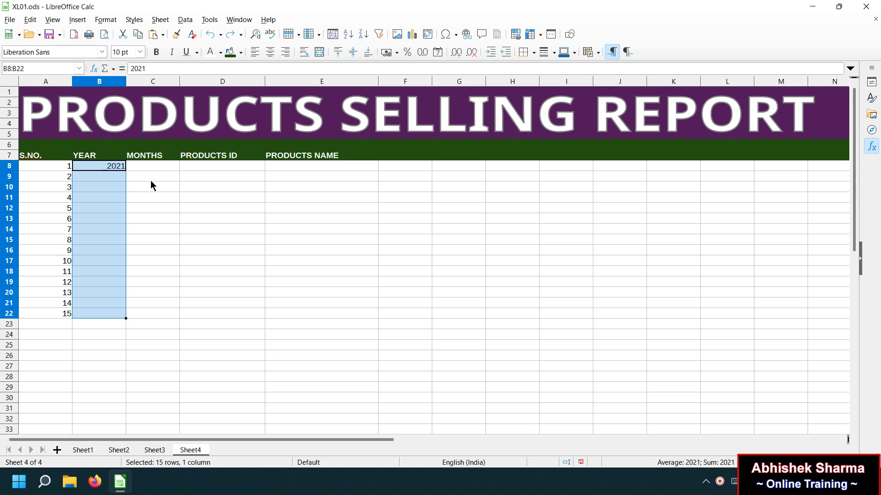
# - Copy the year 2021 from B8 into B9 and repeat it unchanged down to B22
pyautogui.click(150, 176)
pyautogui.click(113, 177)
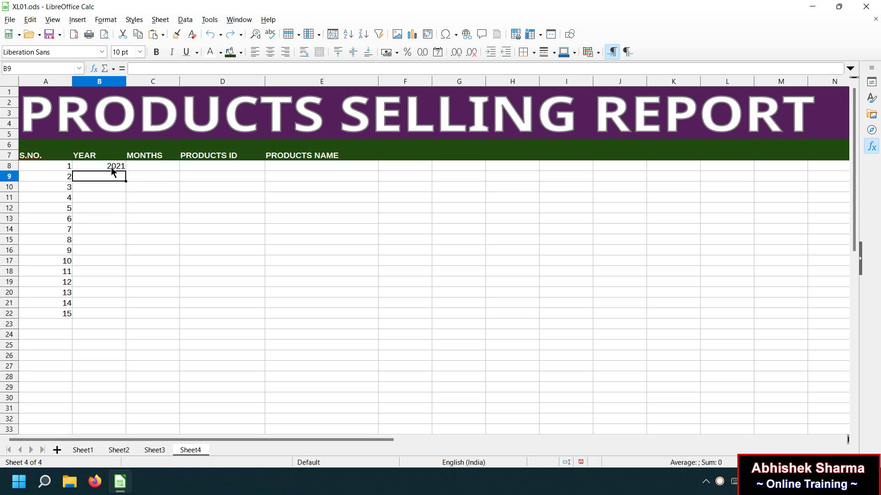
pyautogui.hotkey('ctrl', 'd')
pyautogui.moveTo(118, 169); pyautogui.dragTo(119, 323)
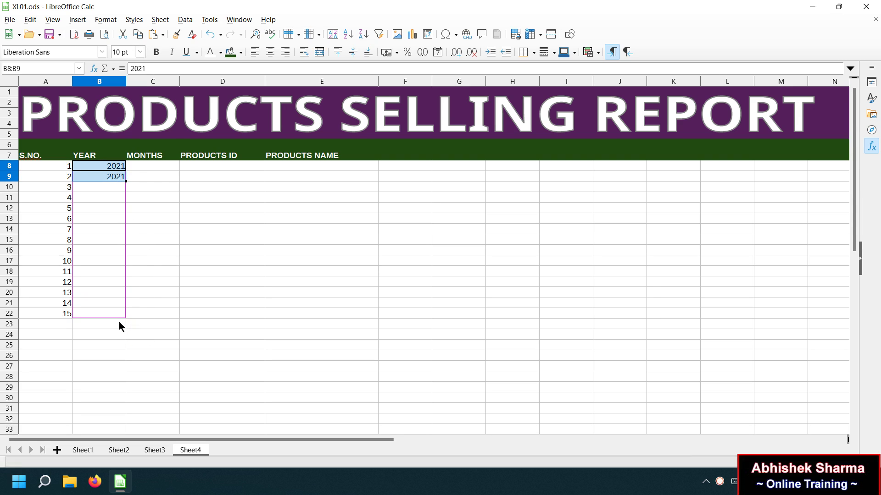
pyautogui.click(119, 323)
pyautogui.click(174, 274)
# - Enter DEC in C8 under the MONTHS heading and copy the same month down to C22
pyautogui.click(158, 166)
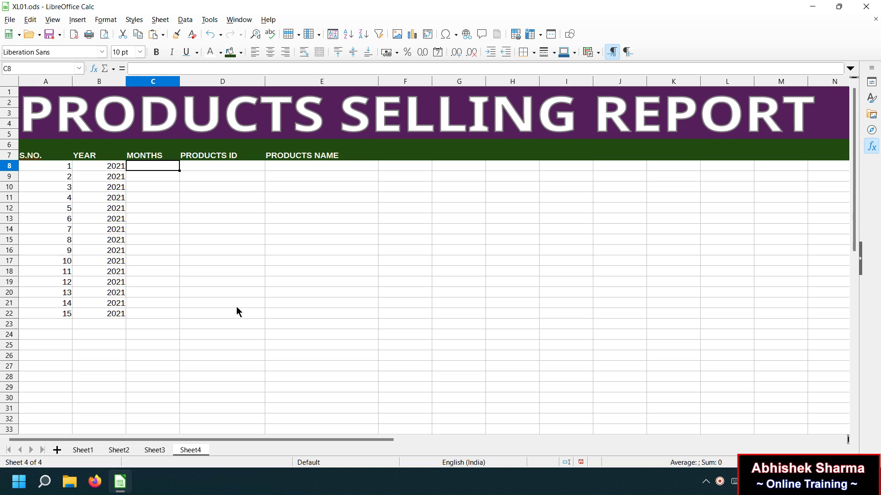
pyautogui.write('DEC')
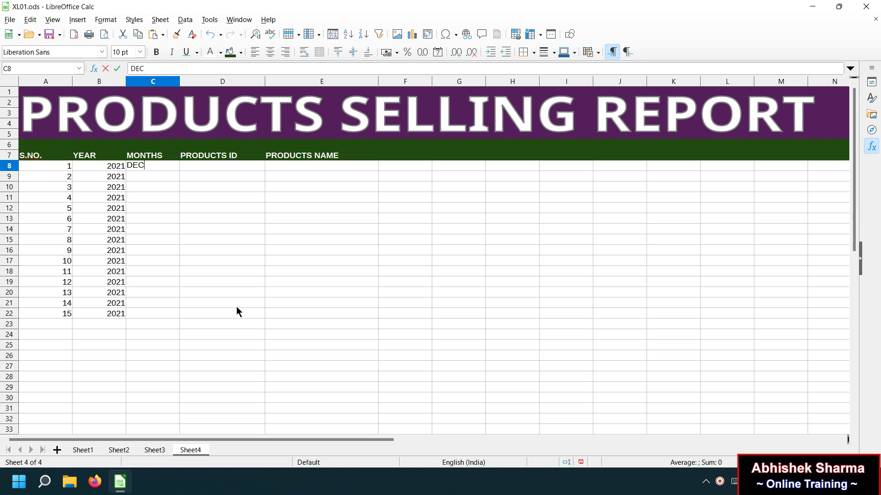
pyautogui.press('Return')
pyautogui.hotkey('ctrl', 'd')
pyautogui.moveTo(165, 166); pyautogui.dragTo(159, 303)
pyautogui.hotkey('ctrl', 'z')
pyautogui.moveTo(158, 166); pyautogui.dragTo(163, 316)
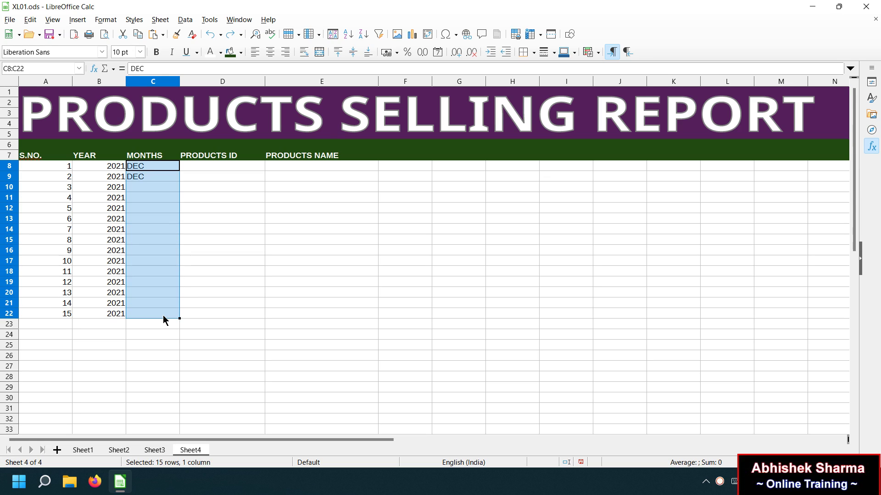
pyautogui.hotkey('ctrl', 'd')
# - Enter the product IDs P001 and P002 in D8 and D9 and extend the series to P015 in D22
pyautogui.click(206, 166)
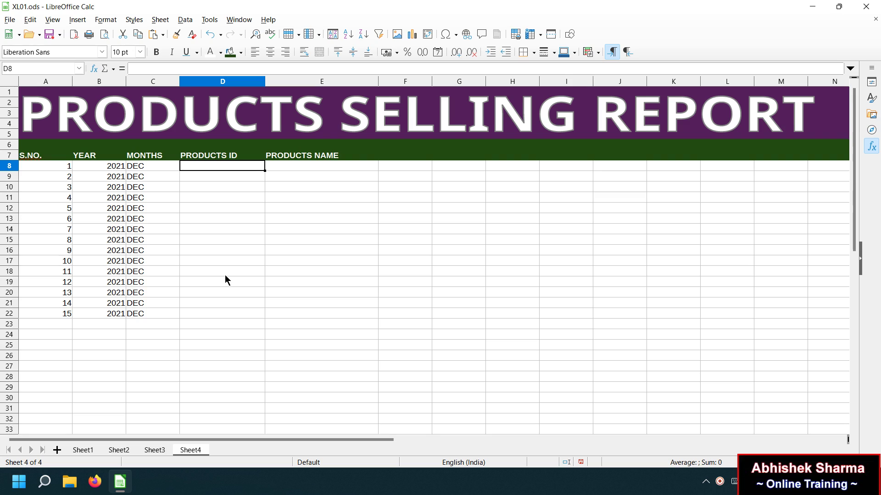
pyautogui.write('P001')
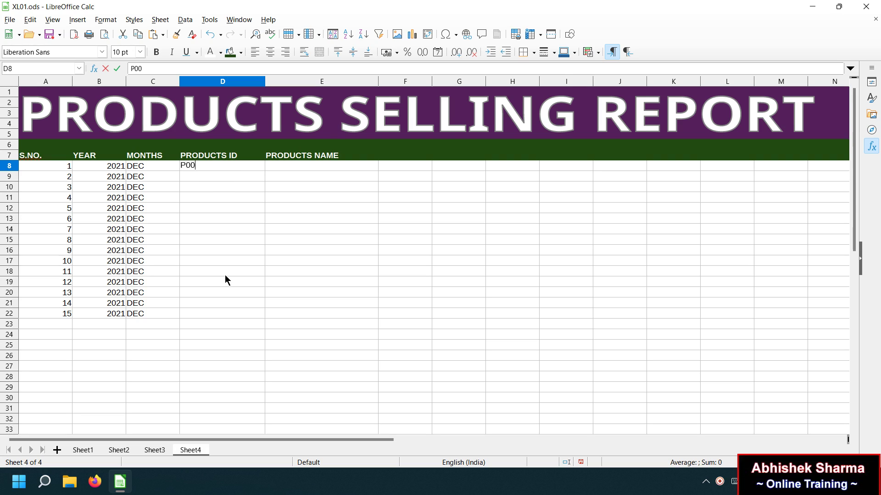
pyautogui.press('Return')
pyautogui.write('P002')
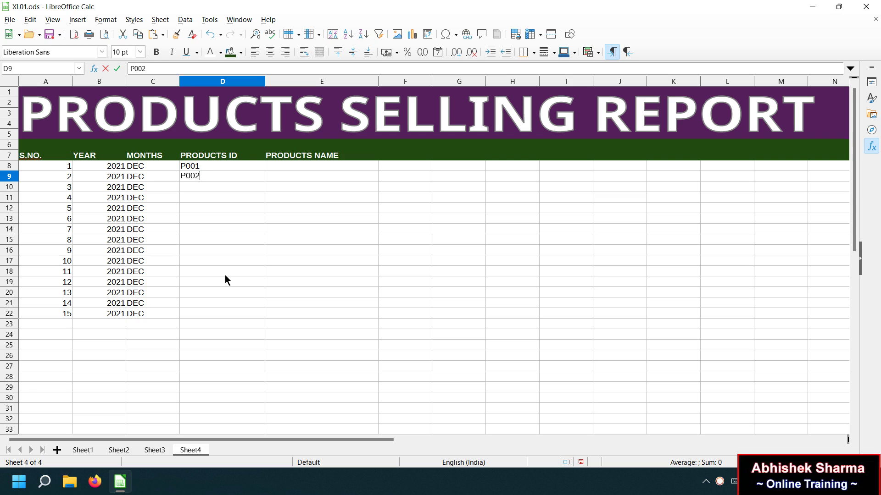
pyautogui.press('Return')
pyautogui.moveTo(238, 164); pyautogui.dragTo(238, 175)
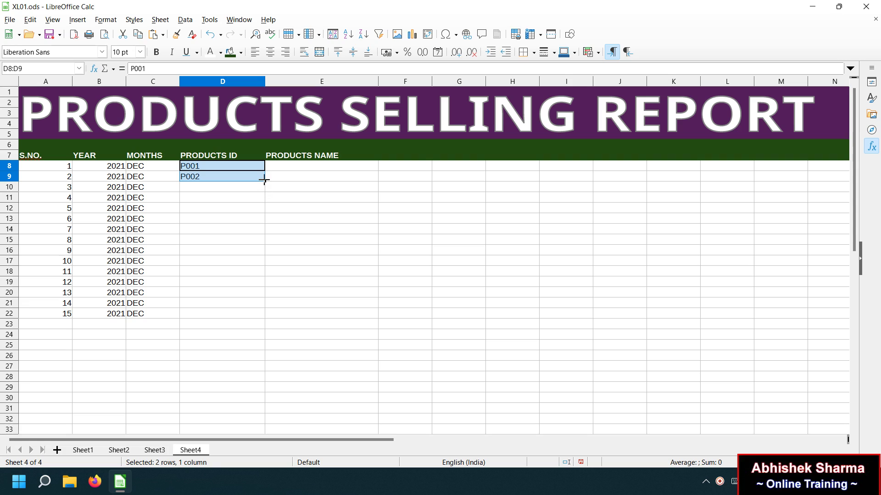
pyautogui.moveTo(264, 180); pyautogui.dragTo(247, 321)
pyautogui.click(323, 259)
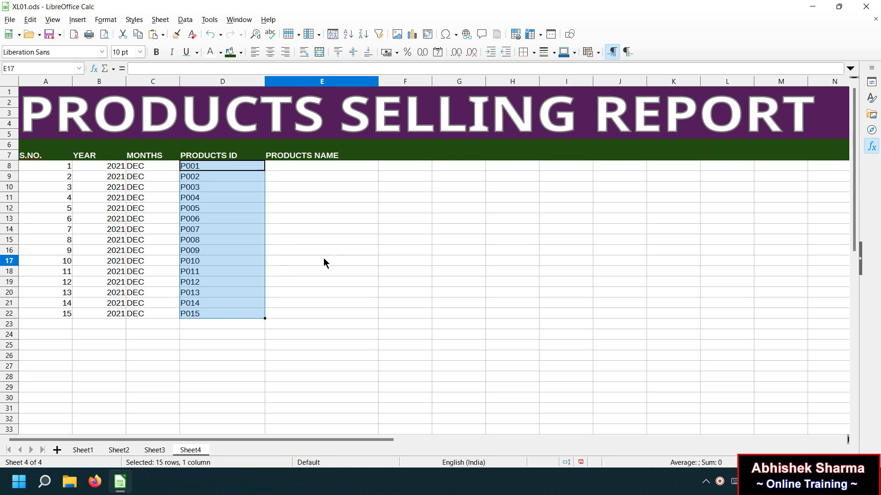
# - Enter the column heading UNITS in cell F7
pyautogui.click(286, 168)
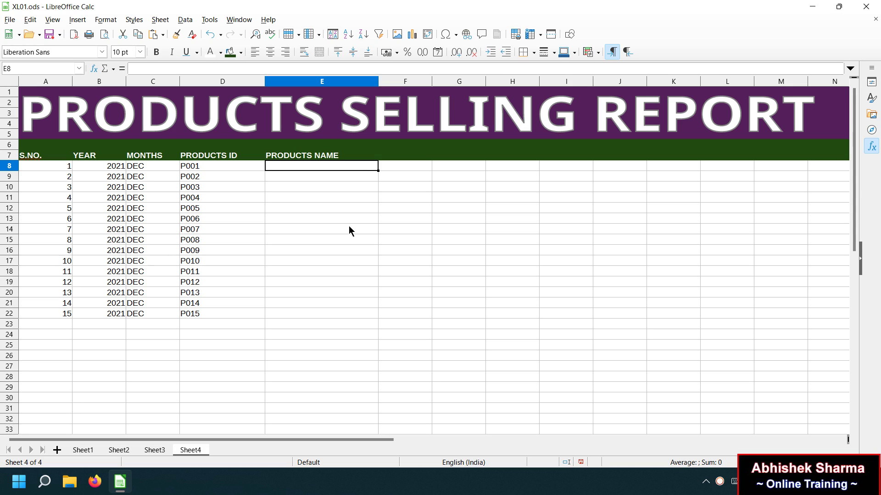
pyautogui.click(392, 156)
pyautogui.write('UNITS')
pyautogui.press('Return')
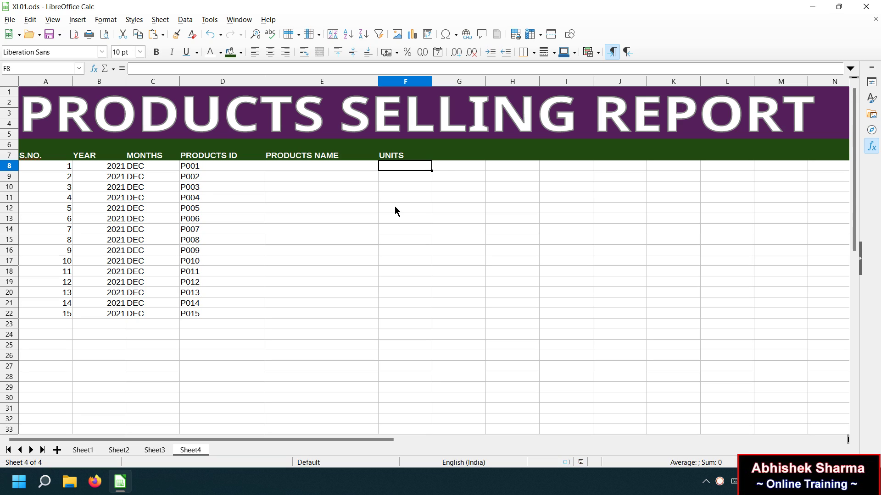
pyautogui.click(395, 207)
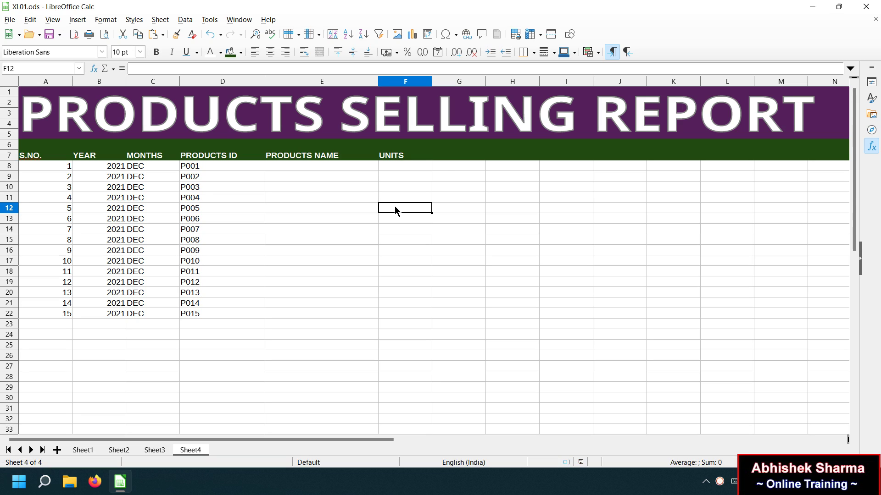
pyautogui.click(452, 217)
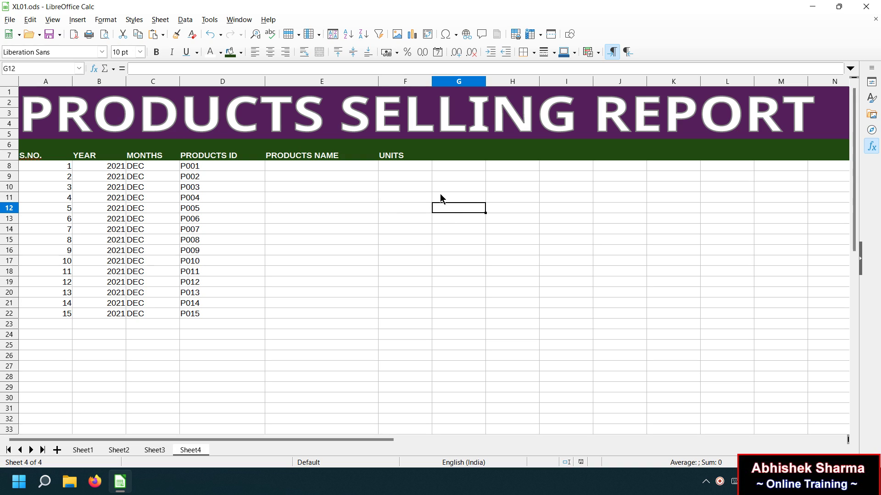
pyautogui.click(341, 223)
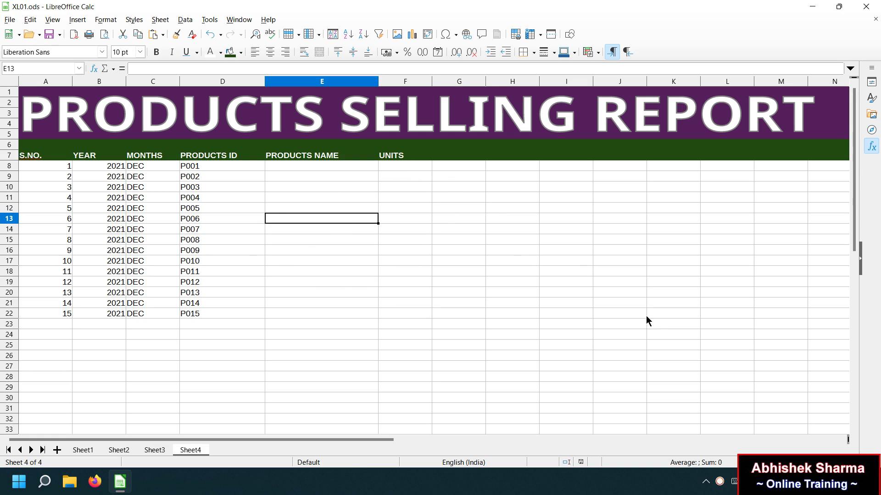
pyautogui.rightClick(719, 482)
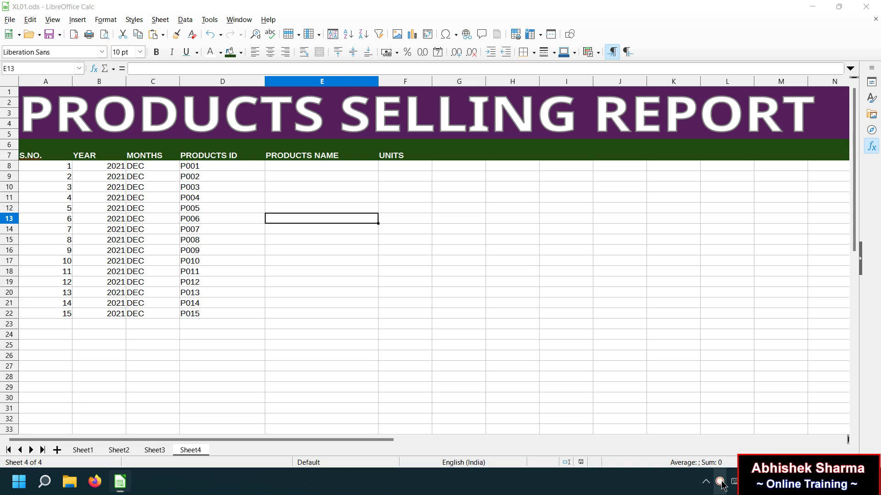
pyautogui.click(757, 358)
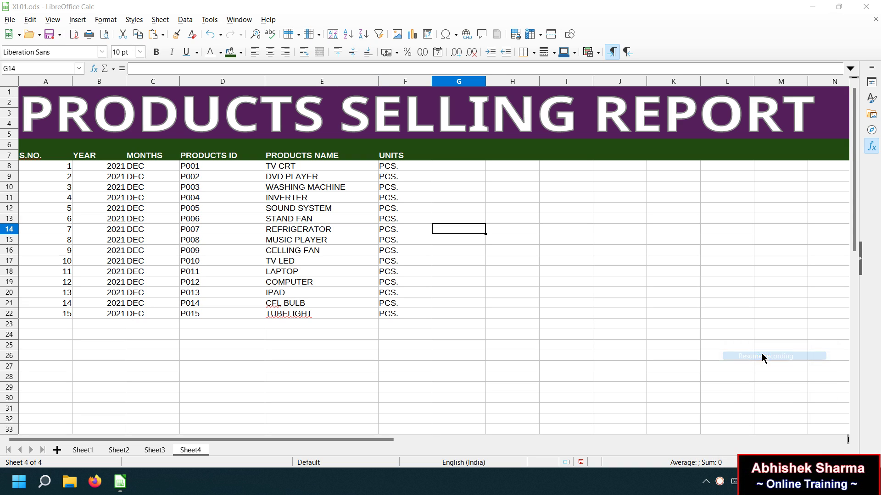
pyautogui.click(579, 317)
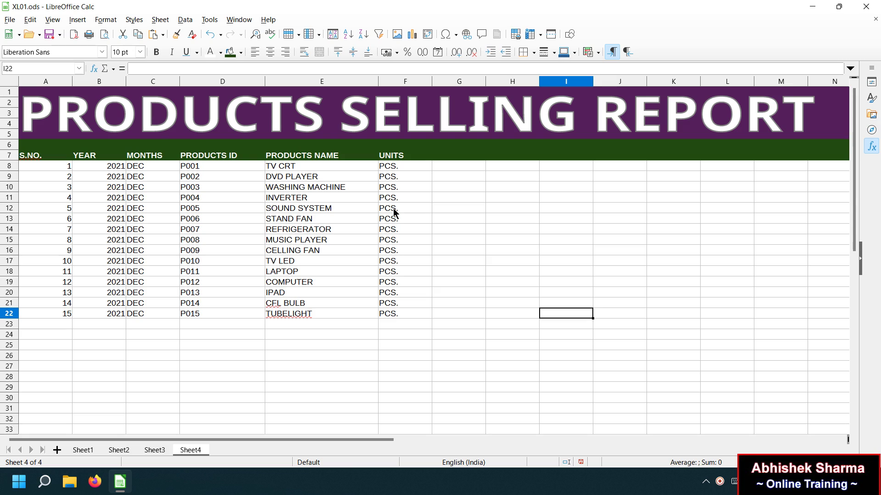
pyautogui.click(428, 212)
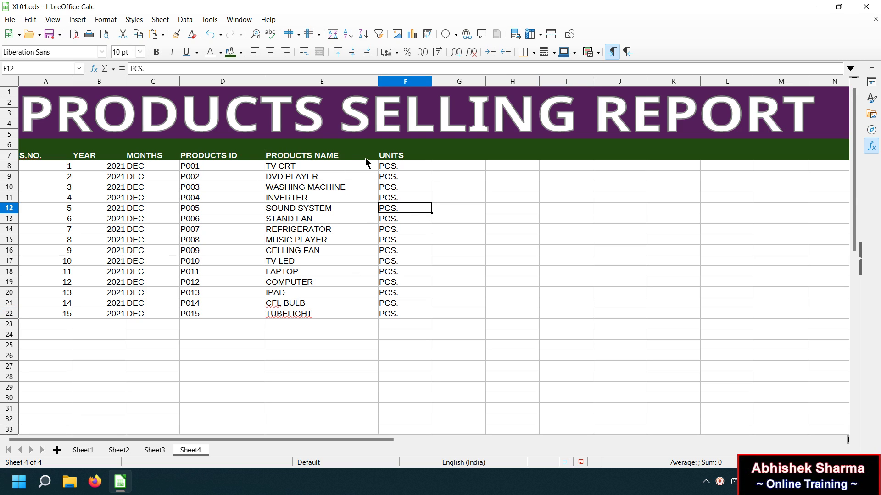
# - Enter the day numbers 1 and 2 in G7 and H7 and extend the series to 31 in AK7
pyautogui.click(447, 153)
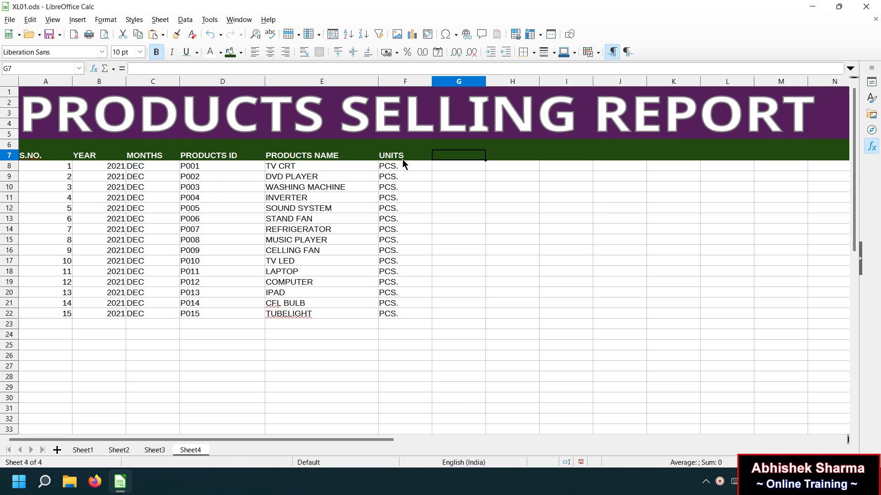
pyautogui.write('1')
pyautogui.click(519, 156)
pyautogui.write('2')
pyautogui.click(494, 167)
pyautogui.moveTo(468, 156); pyautogui.dragTo(274, 161)
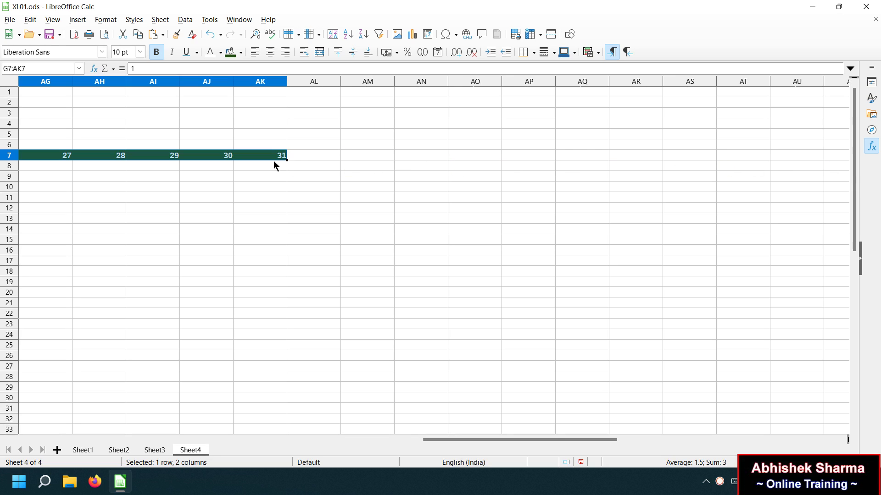
# - Enter WED in G6 and THU in H6 above the day numbers and extend the weekday series to AK6, undoing the accidental move to row 9
pyautogui.click(273, 144)
pyautogui.press('Home')
pyautogui.press('Right')
pyautogui.press('Right')
pyautogui.press('Right')
pyautogui.press('Right')
pyautogui.press('Right')
pyautogui.press('Right')
pyautogui.press('Right')
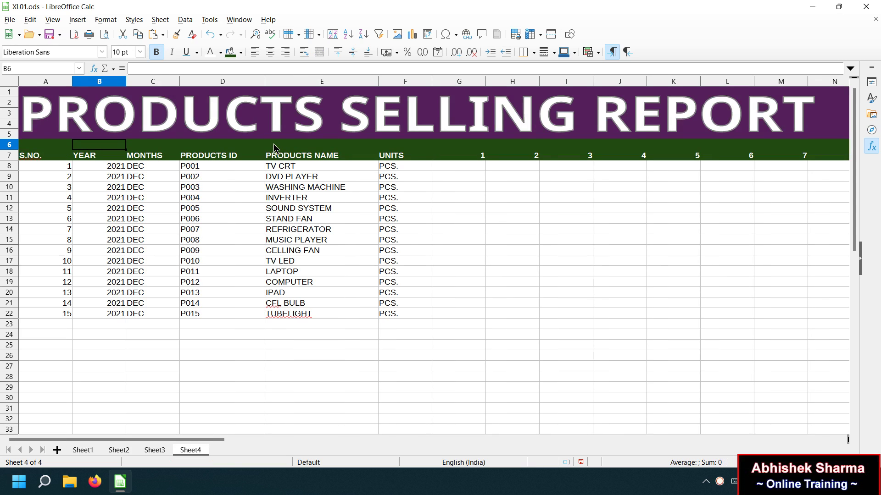
pyautogui.press('Left')
pyautogui.write('WED')
pyautogui.press('Tab')
pyautogui.write('THU')
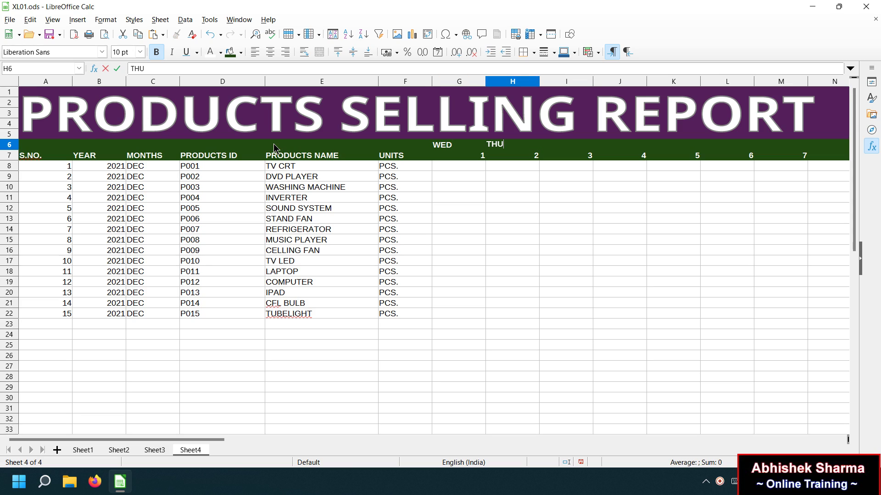
pyautogui.press('Tab')
pyautogui.moveTo(443, 144); pyautogui.dragTo(606, 186)
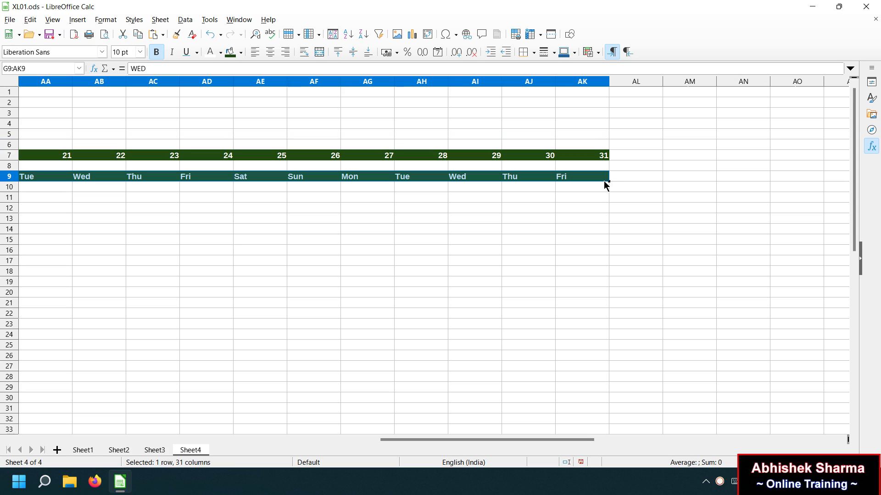
pyautogui.hotkey('ctrl', 'z')
# - Apply borders around and between all cells of the table range A6:AK22
pyautogui.click(583, 147)
pyautogui.moveTo(583, 148); pyautogui.dragTo(2, 316)
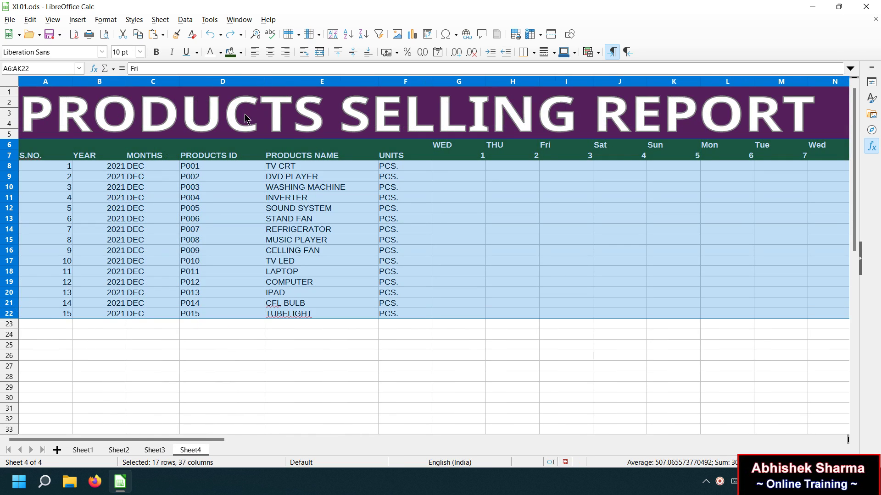
pyautogui.click(533, 49)
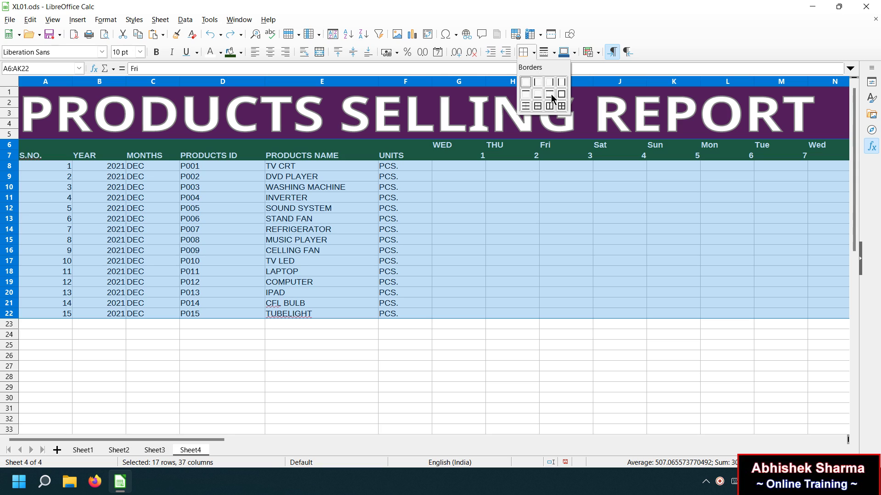
pyautogui.click(562, 106)
pyautogui.click(456, 193)
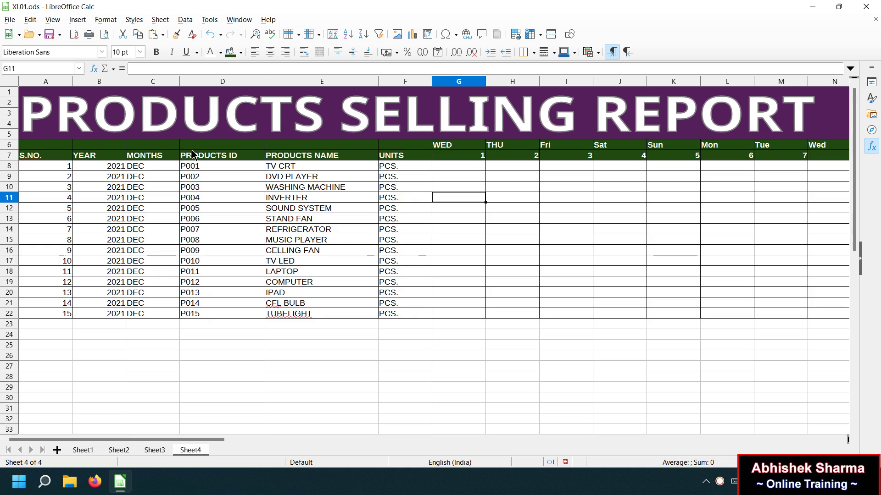
# - Merge and center rows 6 and 7 for each of the headings UNITS, PRODUCTS NAME and PRODUCTS ID
pyautogui.moveTo(395, 144); pyautogui.dragTo(398, 157)
pyautogui.click(315, 55)
pyautogui.moveTo(340, 148); pyautogui.dragTo(339, 157)
pyautogui.click(319, 51)
pyautogui.moveTo(222, 144); pyautogui.dragTo(222, 156)
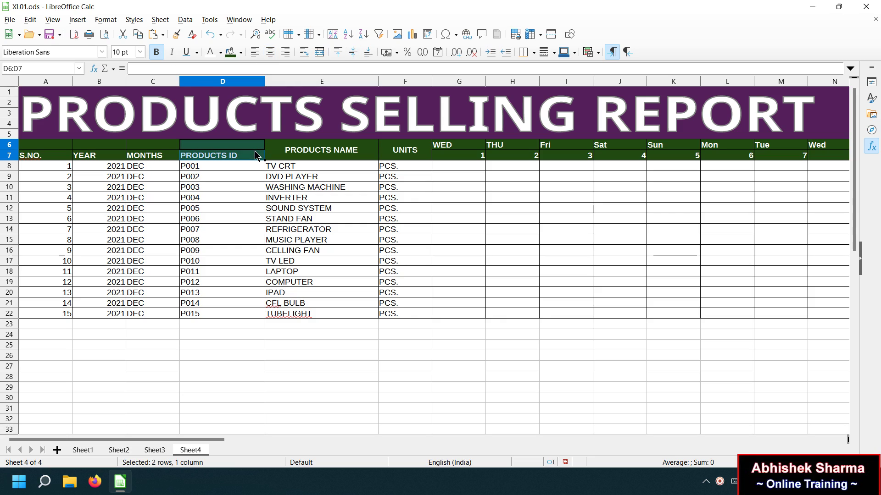
pyautogui.click(318, 53)
# - Merge and center rows 6 and 7 for each of the headings MONTHS, YEAR and S.NO
pyautogui.moveTo(133, 145); pyautogui.dragTo(137, 159)
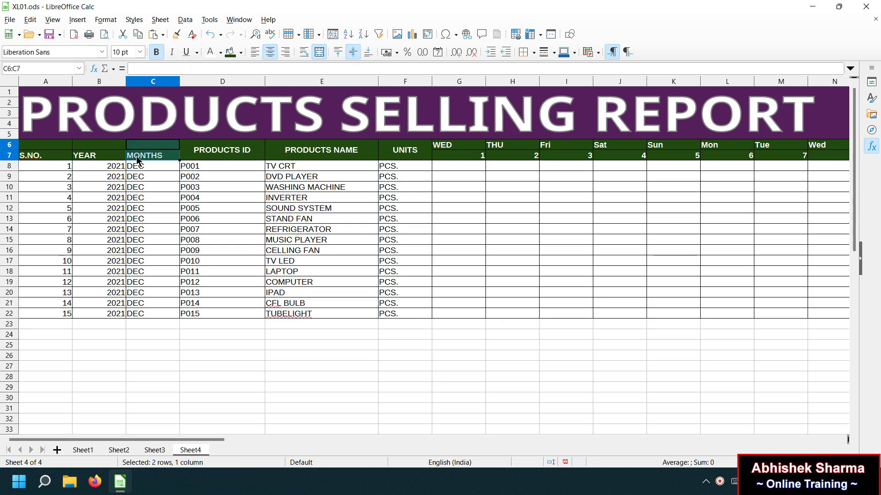
pyautogui.click(319, 53)
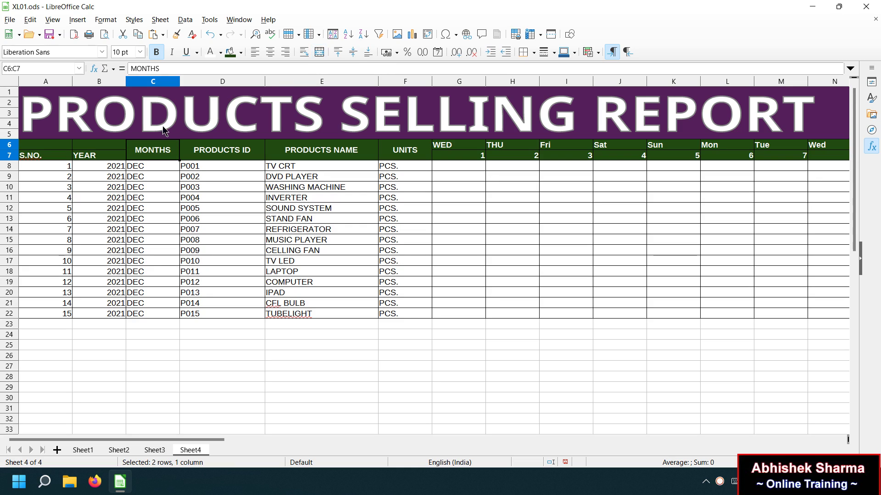
pyautogui.moveTo(100, 147); pyautogui.dragTo(102, 155)
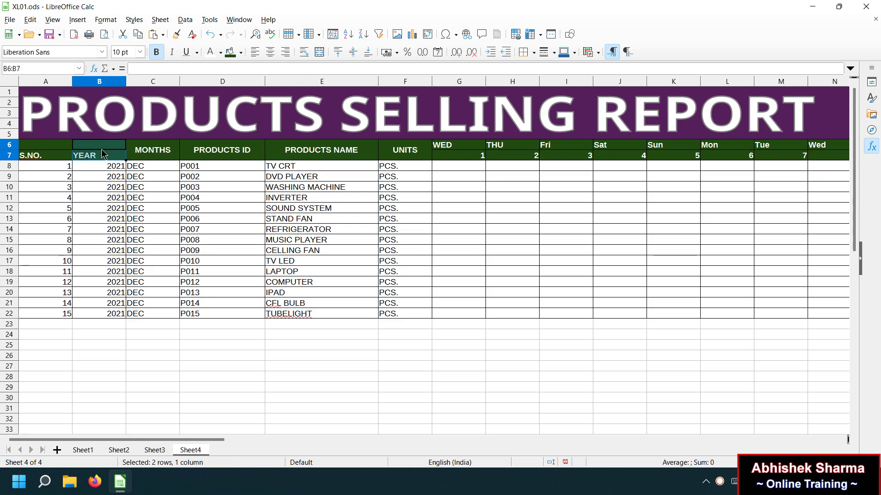
pyautogui.click(320, 54)
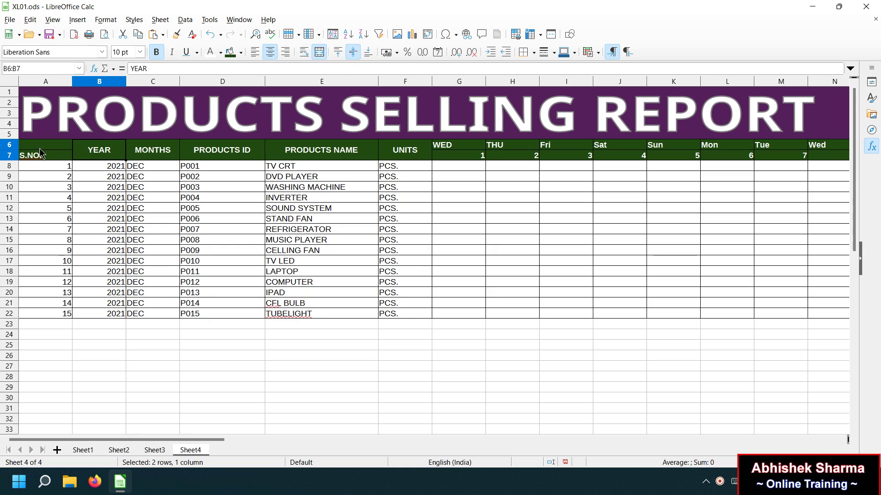
pyautogui.moveTo(40, 148); pyautogui.dragTo(39, 153)
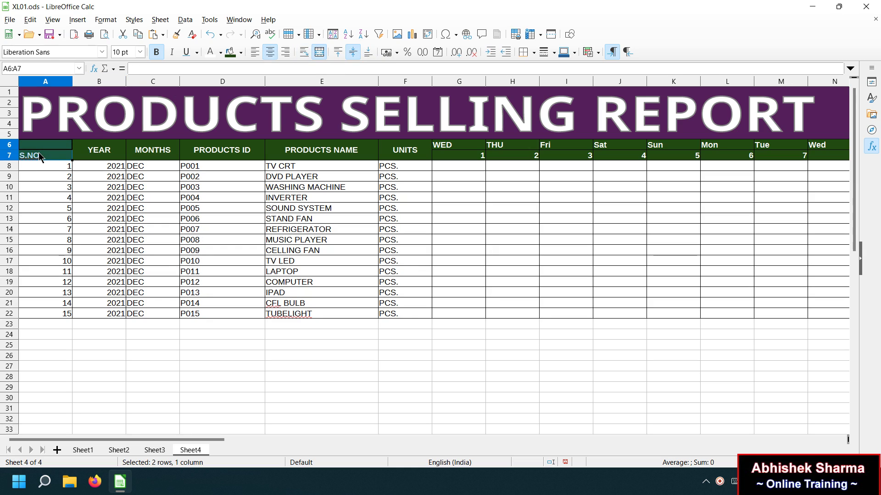
pyautogui.click(320, 53)
pyautogui.click(261, 209)
# - Fill the merged headings in A6:F7 with a dark purple background color
pyautogui.moveTo(431, 150); pyautogui.dragTo(54, 159)
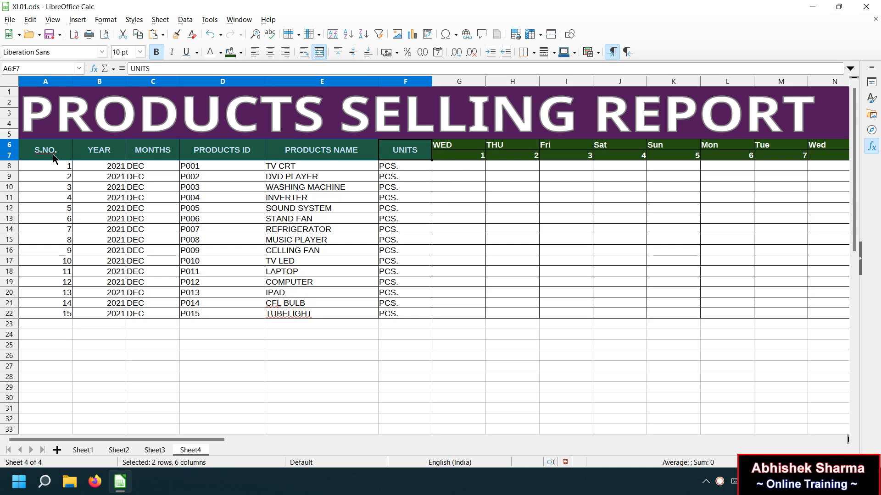
pyautogui.click(241, 54)
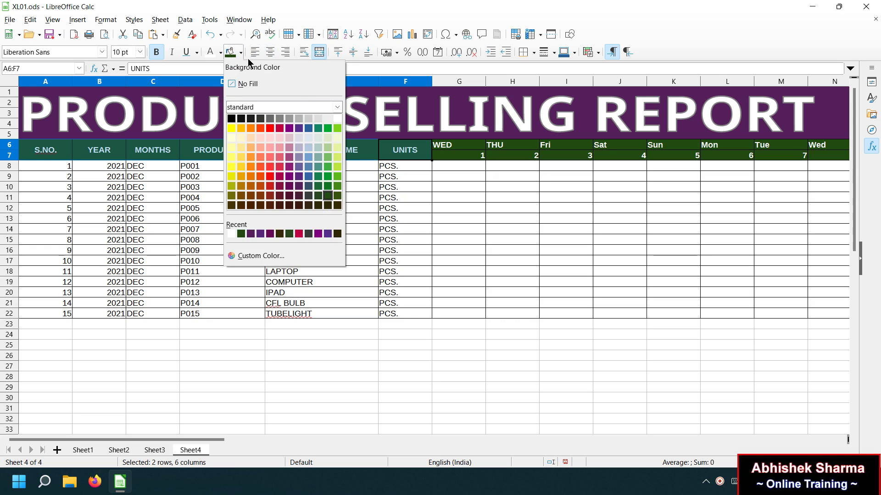
pyautogui.click(289, 187)
pyautogui.click(422, 219)
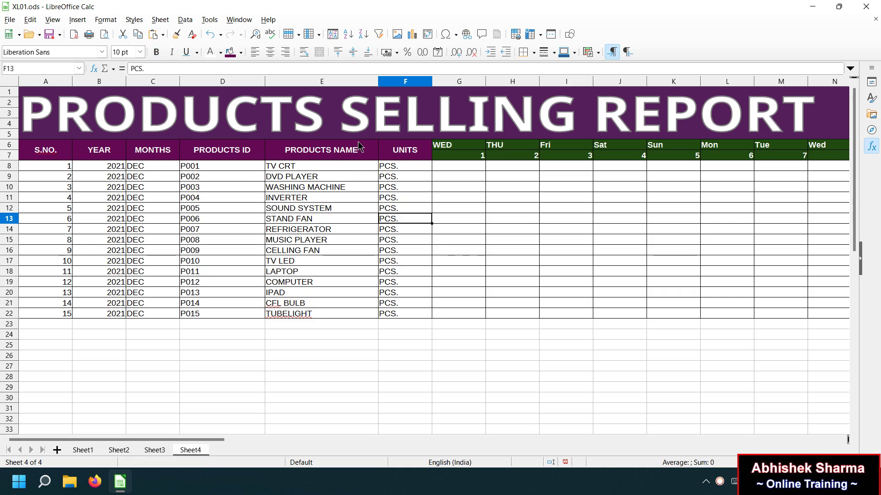
# - Set the background color of the merged headings in A6:F7 to crimson
pyautogui.moveTo(392, 151); pyautogui.dragTo(43, 161)
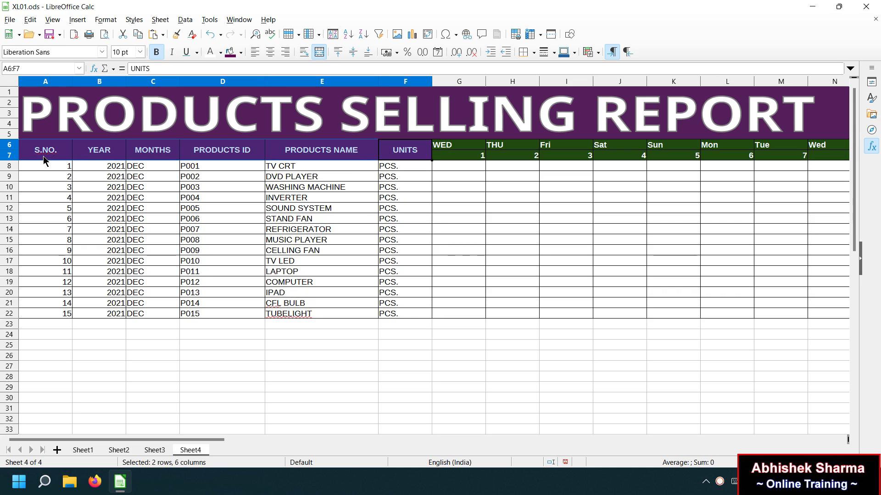
pyautogui.click(241, 54)
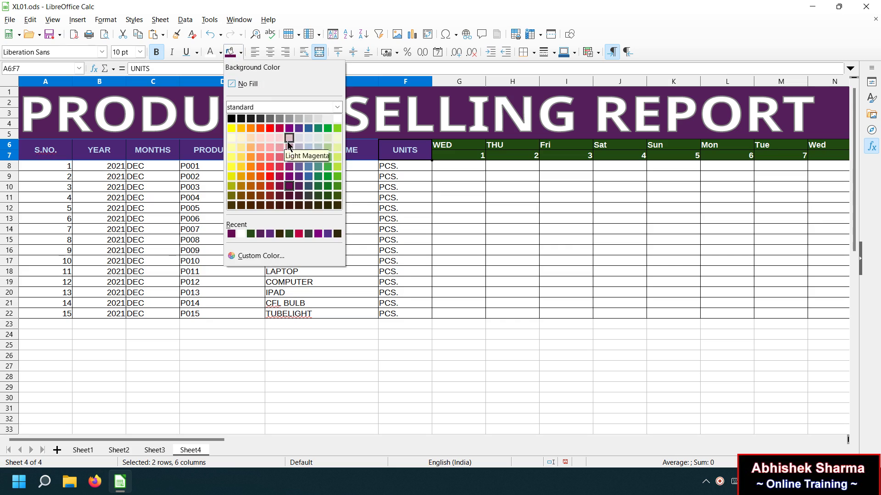
pyautogui.click(280, 178)
pyautogui.click(415, 210)
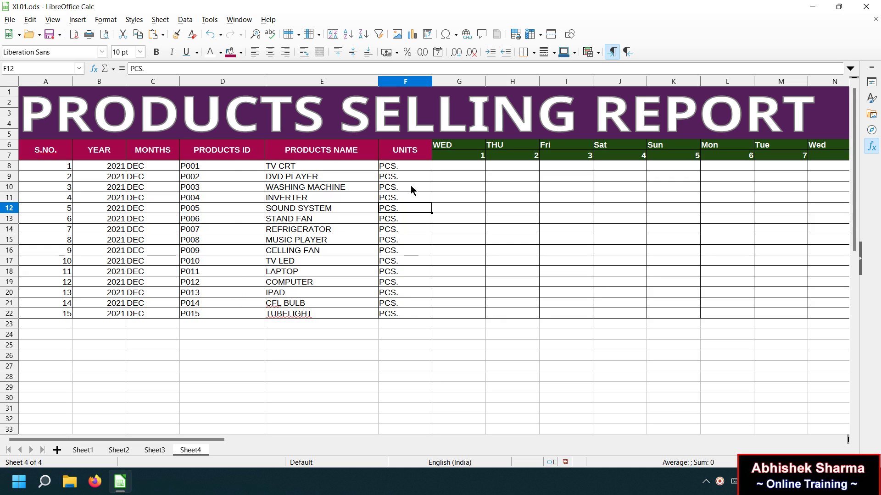
# - Enter H in every product row of the Sunday column for day 5, from K8 to K22
pyautogui.click(448, 157)
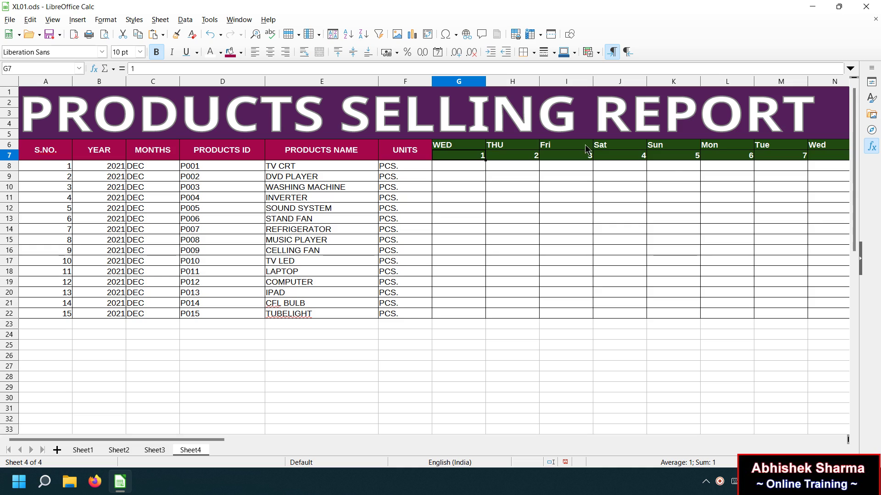
pyautogui.click(673, 167)
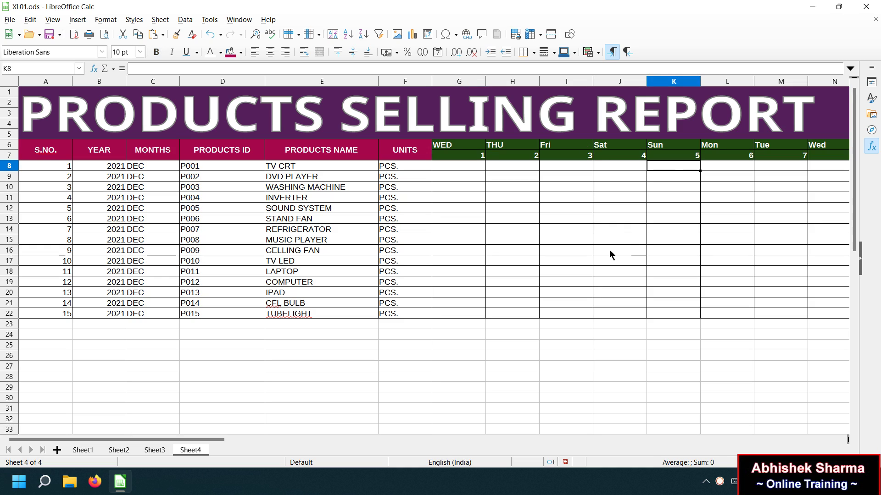
pyautogui.write('H')
pyautogui.press('Return')
pyautogui.write('H')
pyautogui.press('Return')
pyautogui.write('H')
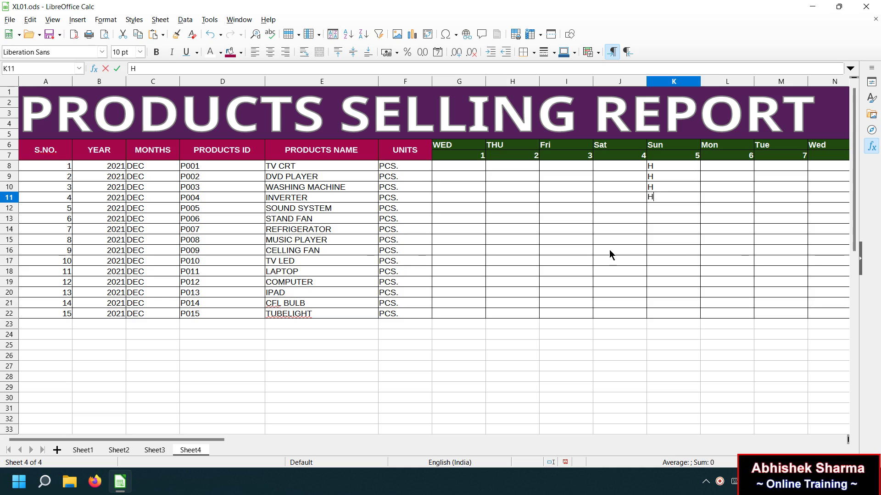
pyautogui.write(' H')
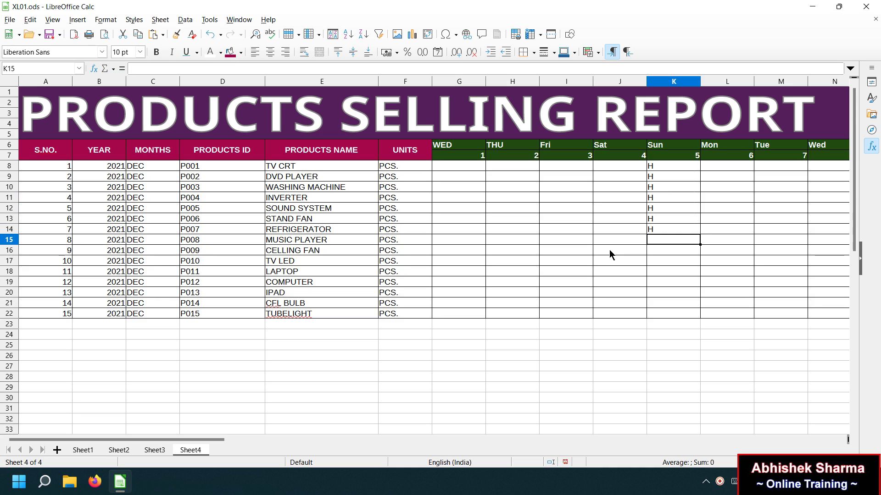
pyautogui.write(' H H H H')
pyautogui.press('Return')
pyautogui.write('H')
pyautogui.press('Return')
pyautogui.write('H')
pyautogui.press('Return')
pyautogui.write('H H H H H')
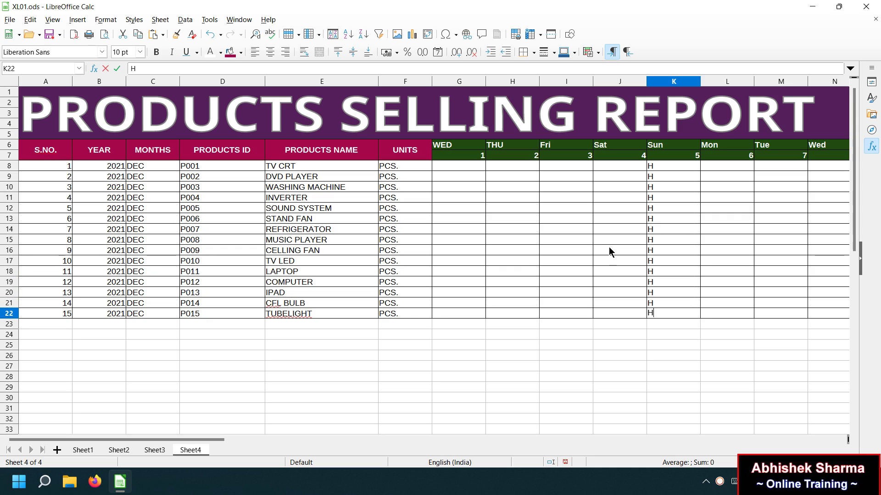
# - Copy the H entries from K8:K22 into the Sunday columns for days 12 and 19, starting at R8 and Y8
pyautogui.moveTo(688, 166); pyautogui.dragTo(670, 317)
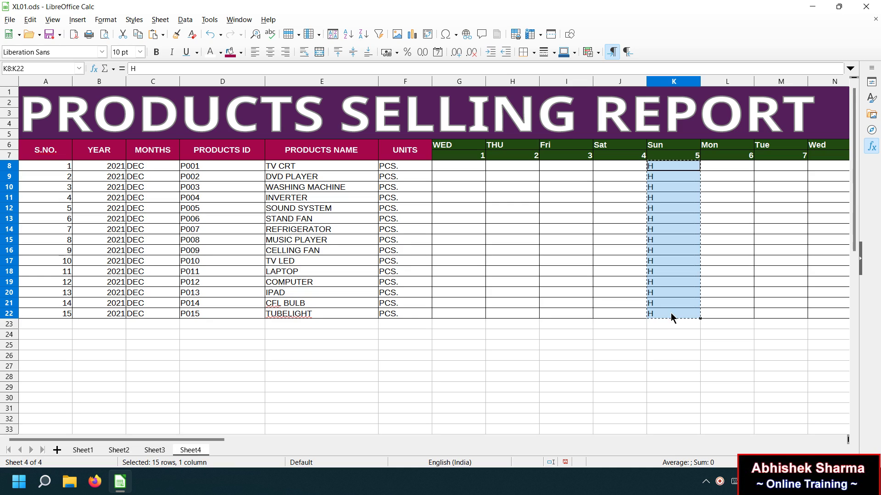
pyautogui.hotkey('ctrl', 'c')
pyautogui.moveTo(220, 441); pyautogui.dragTo(354, 442)
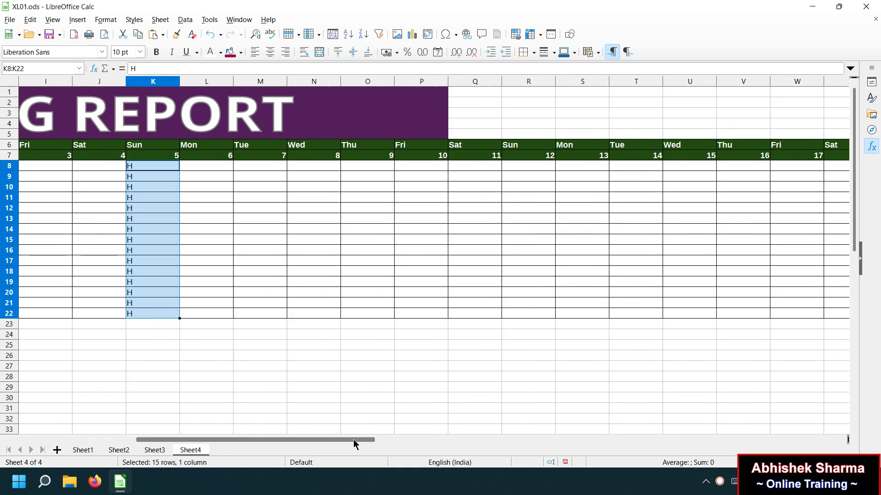
pyautogui.click(510, 166)
pyautogui.hotkey('ctrl', 'v')
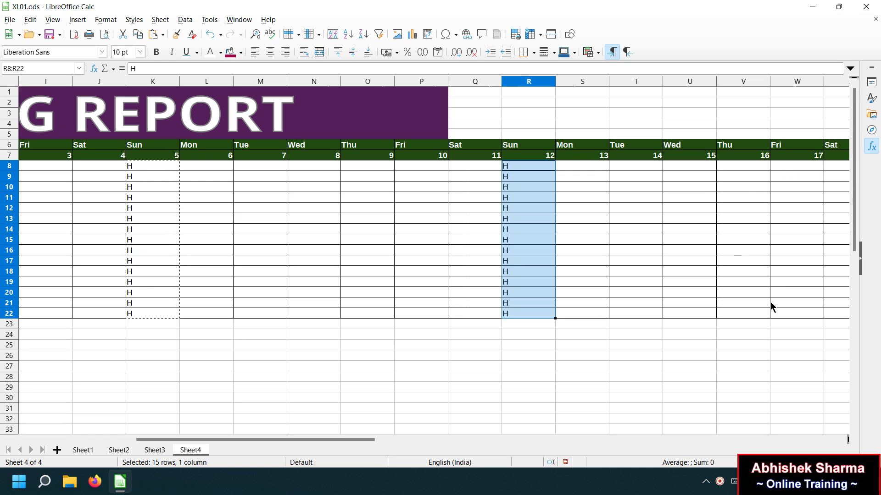
pyautogui.moveTo(358, 441); pyautogui.dragTo(458, 442)
pyautogui.click(573, 167)
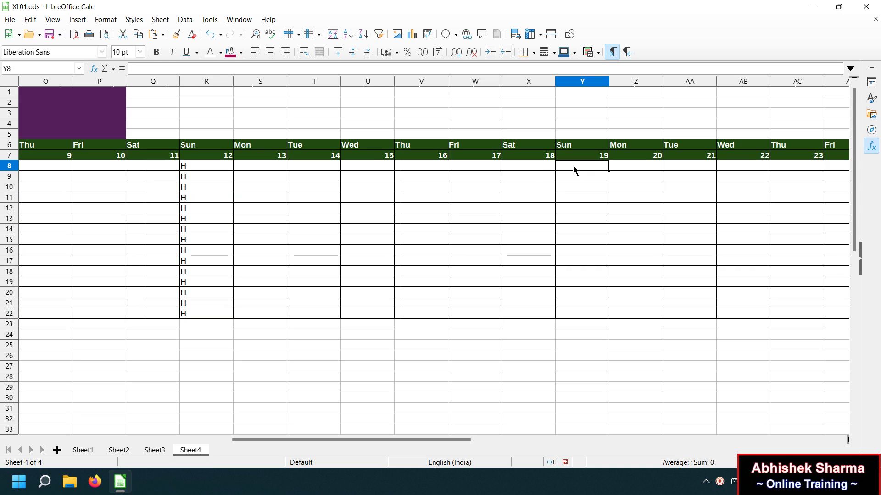
pyautogui.hotkey('ctrl', 'v')
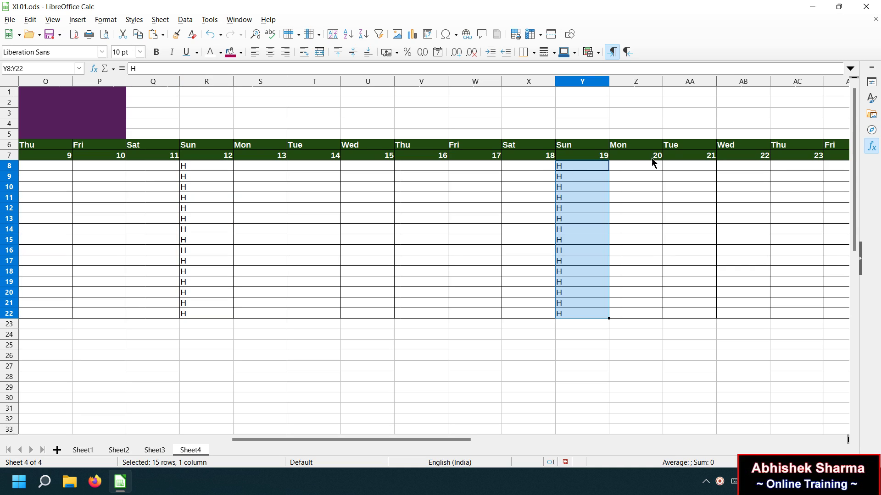
# - Paste the copied H entries into the Sunday column for day 26, from AF8 to AF22
pyautogui.click(840, 169)
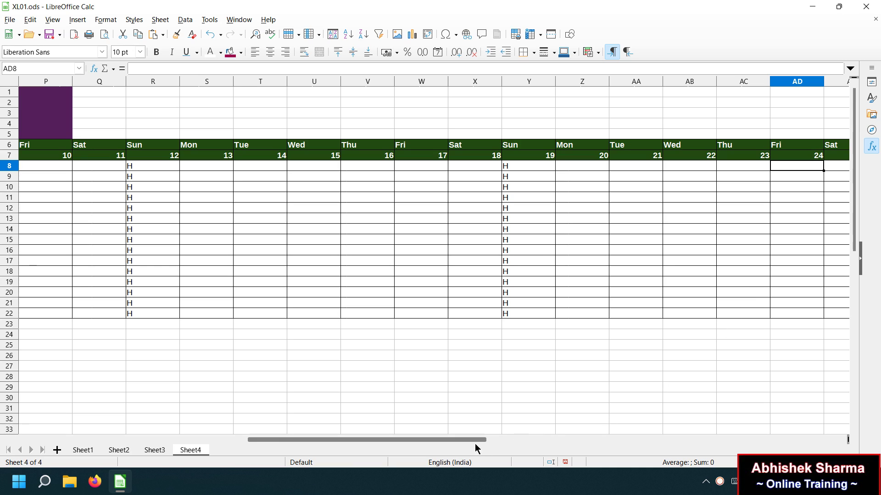
pyautogui.moveTo(474, 440); pyautogui.dragTo(499, 438)
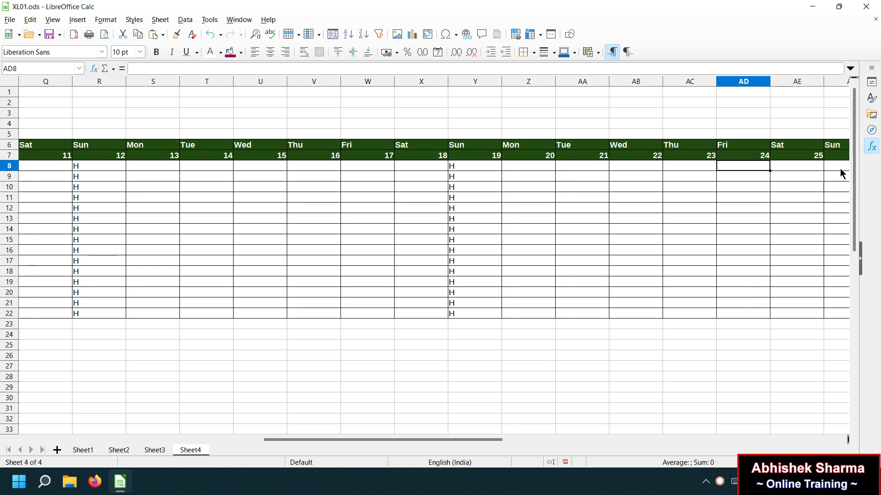
pyautogui.moveTo(841, 168); pyautogui.dragTo(841, 173)
pyautogui.click(754, 166)
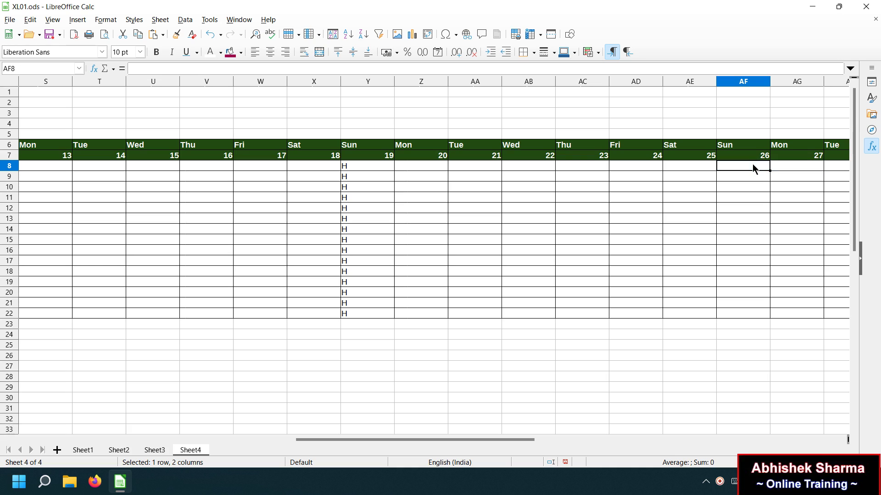
pyautogui.hotkey('ctrl', 'v')
pyautogui.click(695, 170)
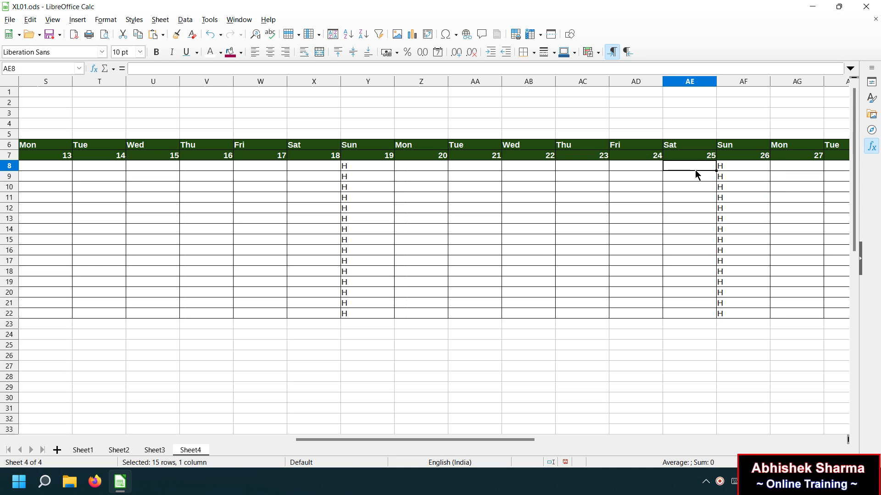
# - Enter the TV CRT quantities 12, 10, 5 and 3 for days 1 to 4 in G8:J8
pyautogui.hotkey('ctrl', 'Left')
pyautogui.press('Home')
pyautogui.press('Right')
pyautogui.press('Right')
pyautogui.press('Right')
pyautogui.press('Right')
pyautogui.press('Right')
pyautogui.press('Right')
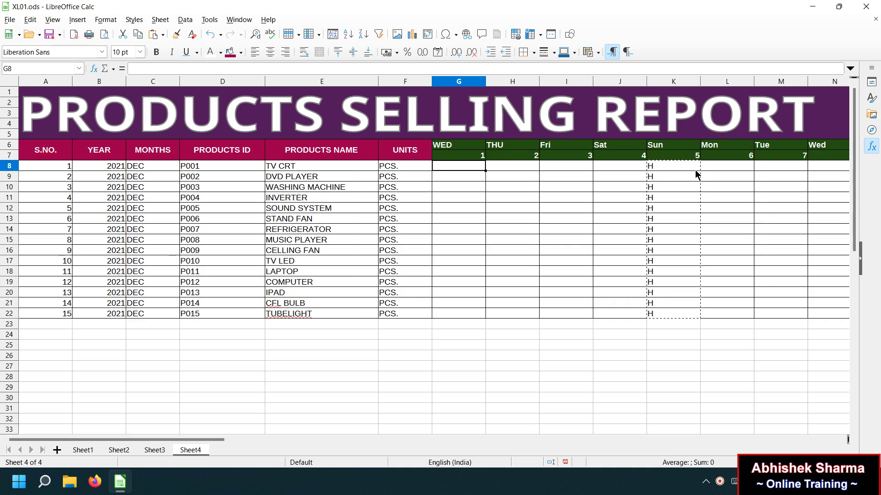
pyautogui.write('12')
pyautogui.press('Tab')
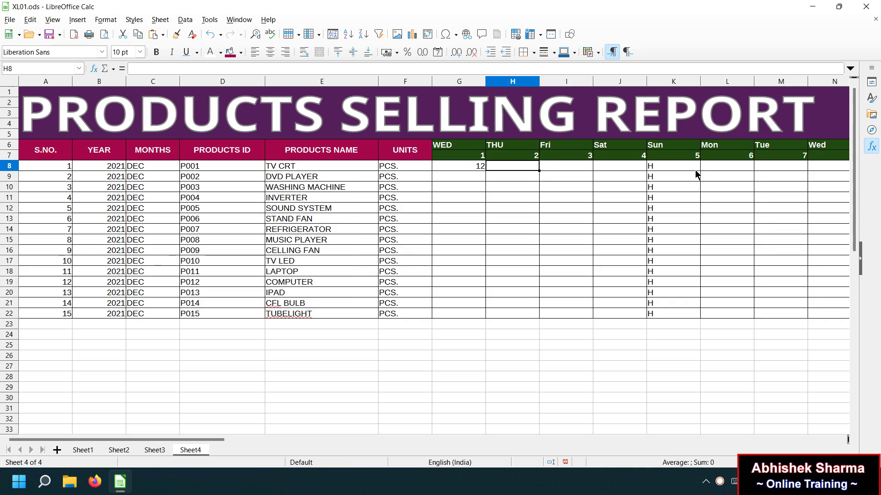
pyautogui.write('10')
pyautogui.press('Tab')
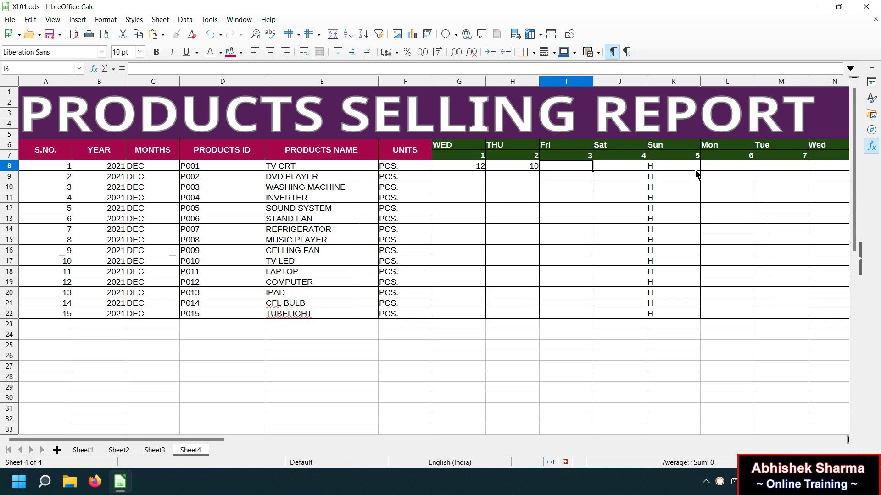
pyautogui.write('5')
pyautogui.press('Tab')
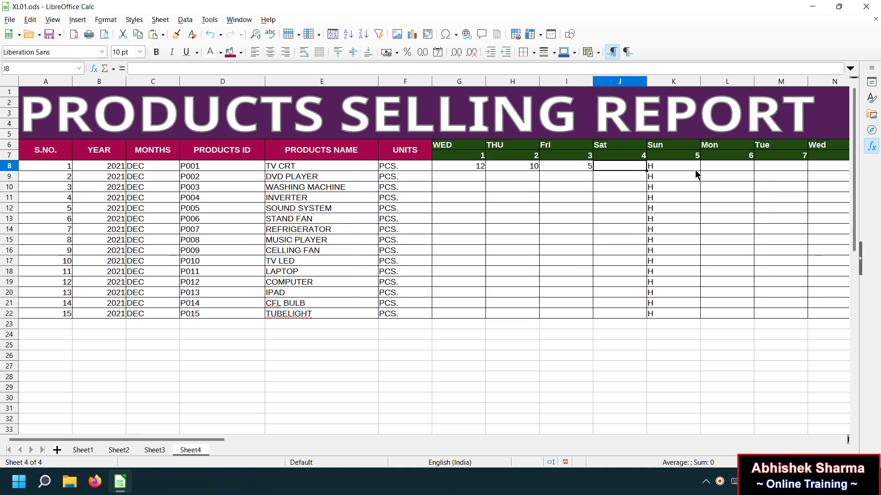
pyautogui.write('3')
pyautogui.press('Return')
pyautogui.press('Up')
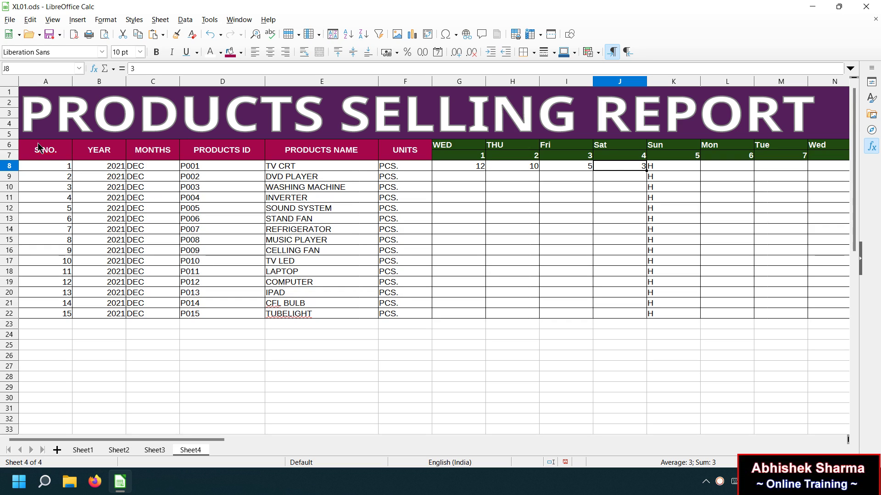
# - Apply the default optimal column width to all table columns from A to AK
pyautogui.moveTo(40, 154); pyautogui.dragTo(549, 316)
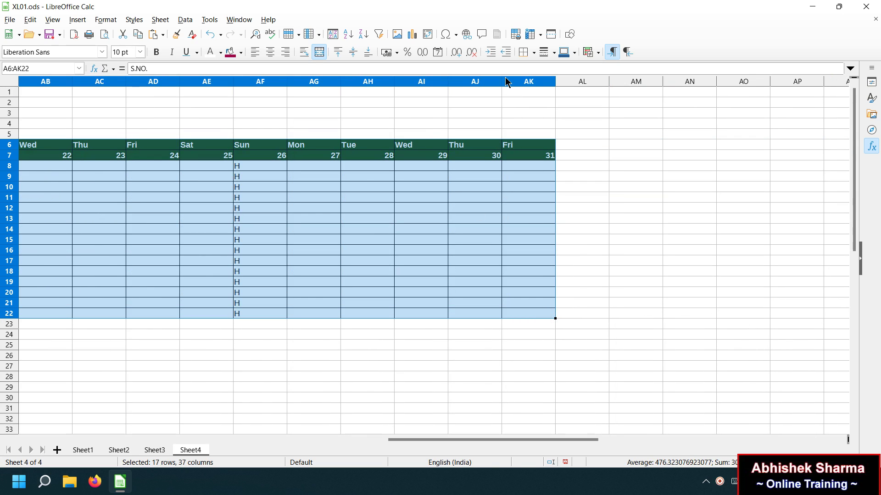
pyautogui.rightClick(475, 85)
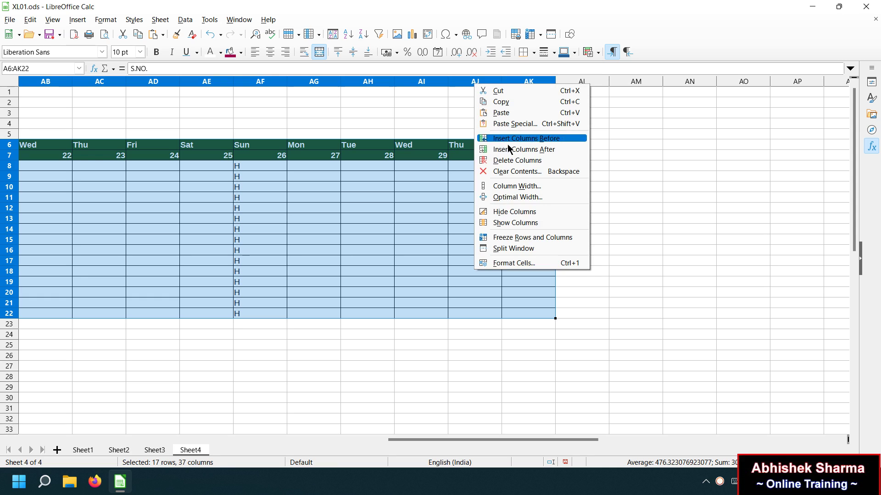
pyautogui.click(543, 203)
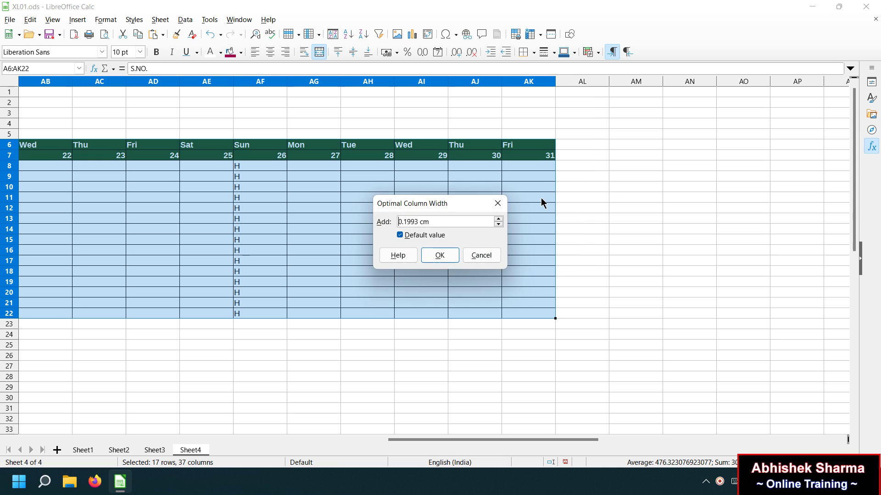
pyautogui.click(434, 259)
pyautogui.click(192, 178)
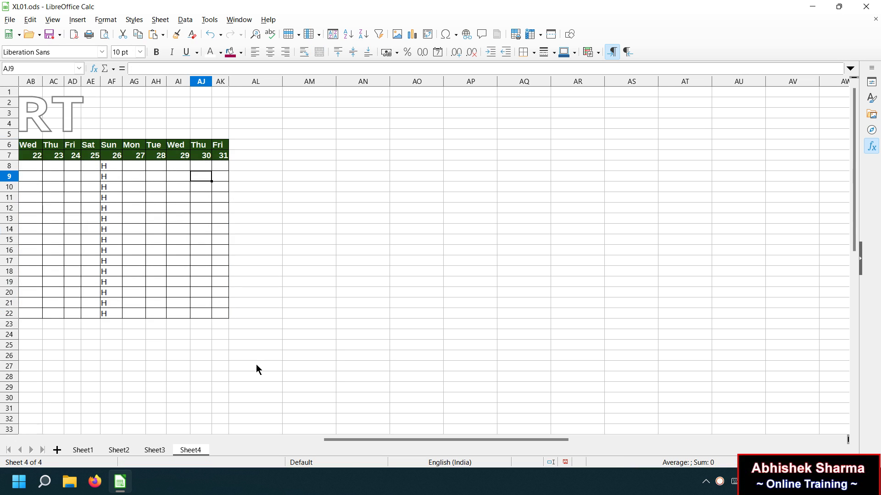
pyautogui.moveTo(340, 441); pyautogui.dragTo(46, 412)
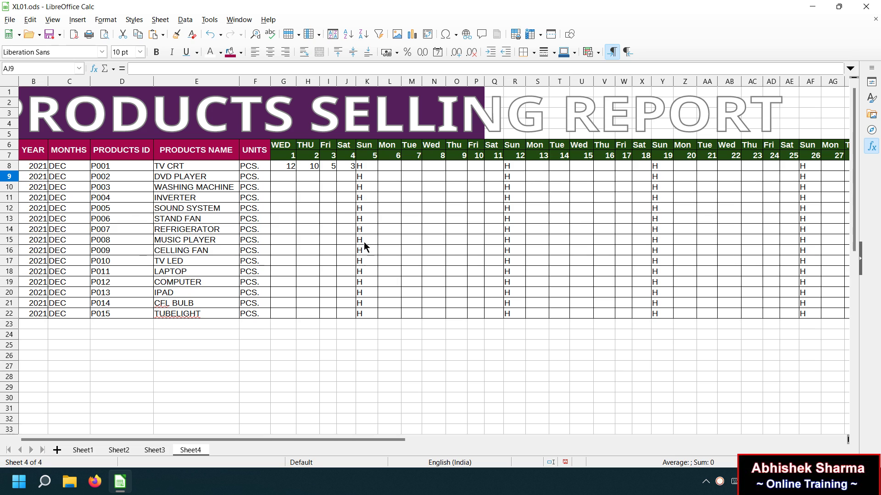
pyautogui.moveTo(271, 437); pyautogui.dragTo(311, 442)
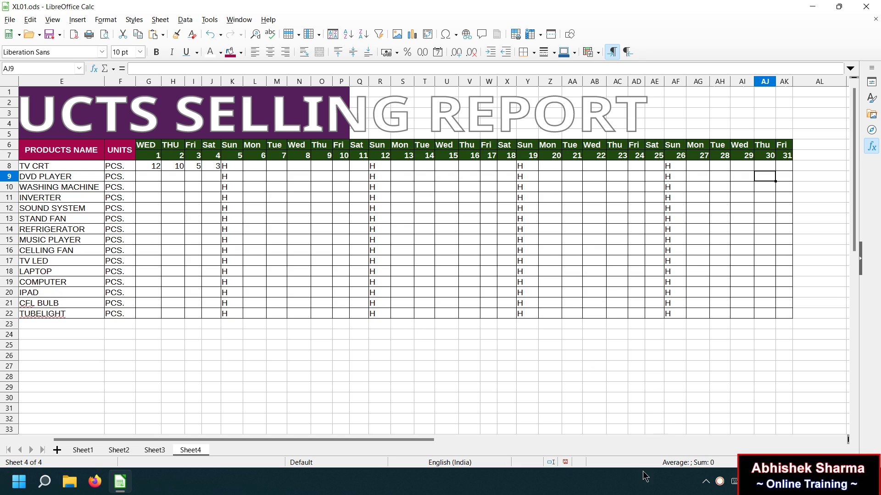
pyautogui.rightClick(721, 481)
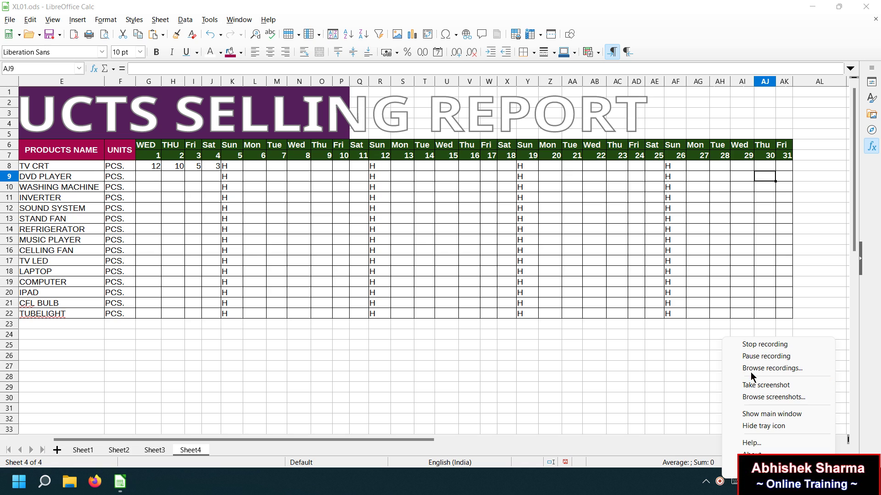
pyautogui.click(764, 356)
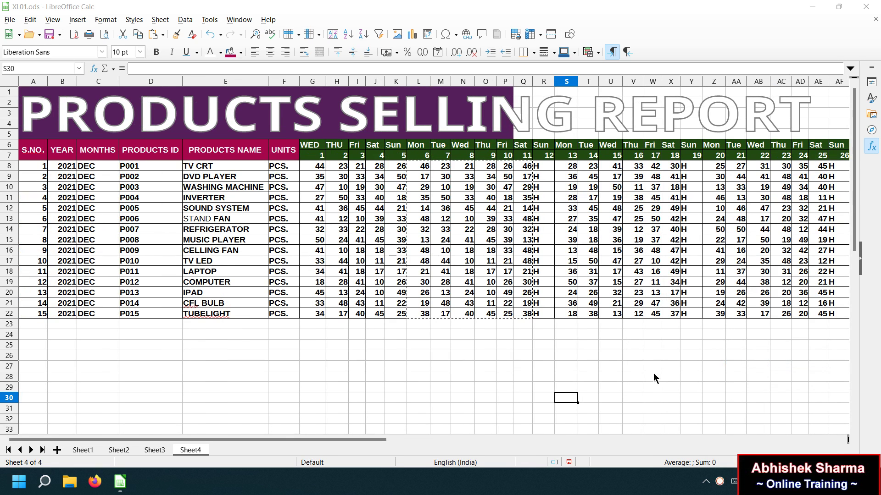
# - Center the daily quantities and H entries in G8:AK22 horizontally
pyautogui.moveTo(370, 439); pyautogui.dragTo(418, 436)
pyautogui.moveTo(669, 317); pyautogui.dragTo(278, 167)
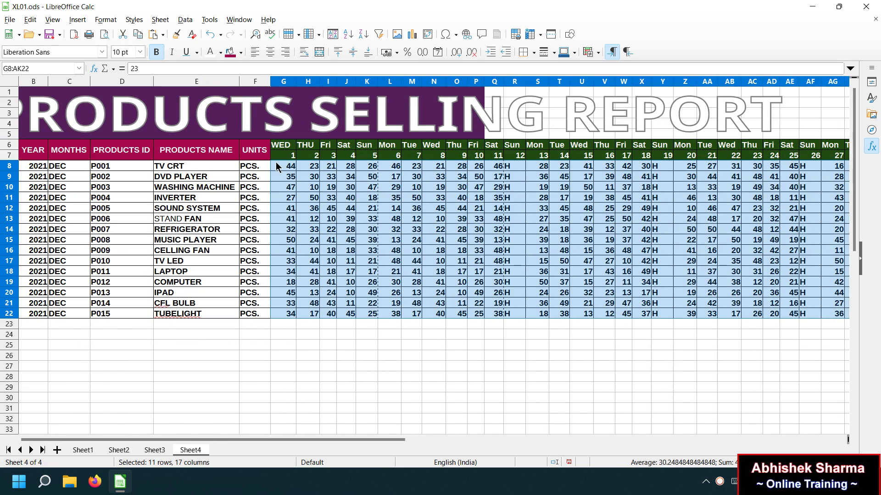
pyautogui.click(269, 54)
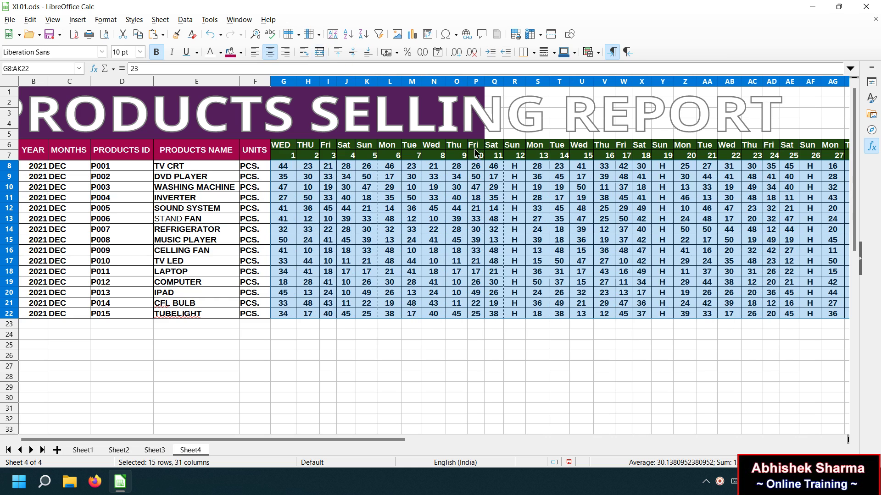
pyautogui.click(450, 265)
# - Set the font color of the H entries in the Sunday columns for days 12, 19 and 26 to red
pyautogui.moveTo(513, 167); pyautogui.dragTo(510, 313)
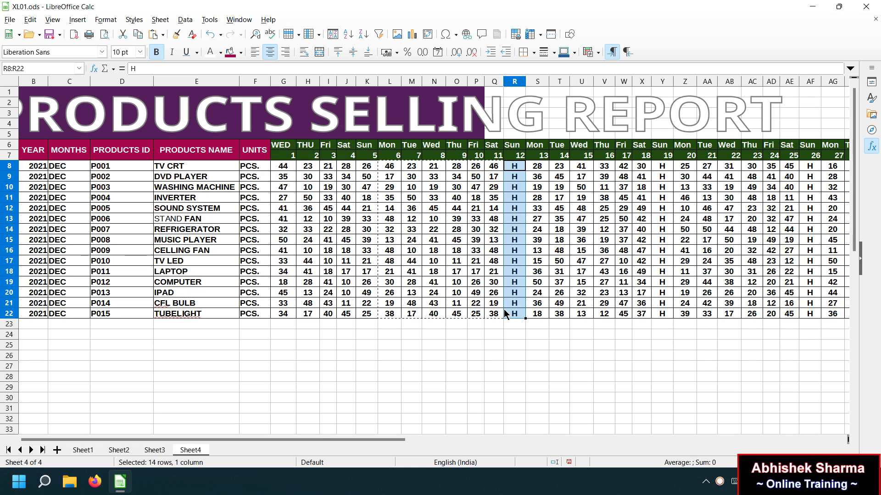
pyautogui.click(219, 54)
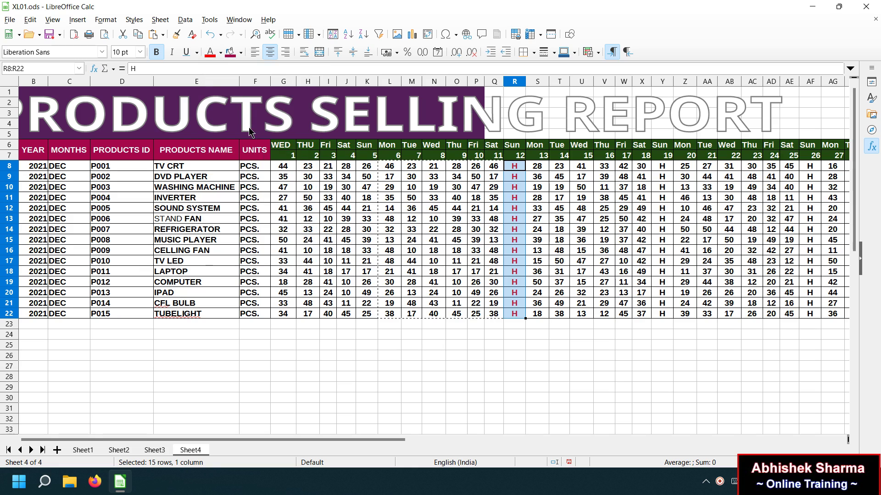
pyautogui.click(250, 132)
pyautogui.moveTo(662, 165); pyautogui.dragTo(671, 317)
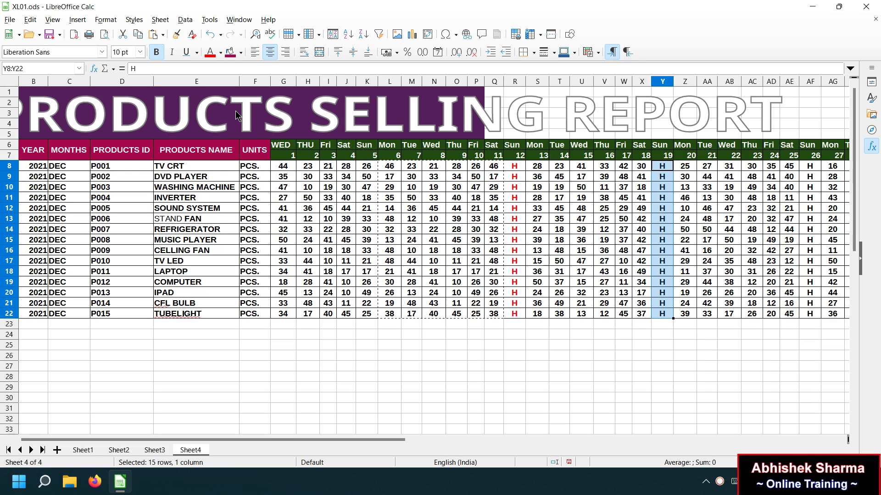
pyautogui.click(209, 54)
pyautogui.click(814, 166)
pyautogui.moveTo(814, 168); pyautogui.dragTo(814, 316)
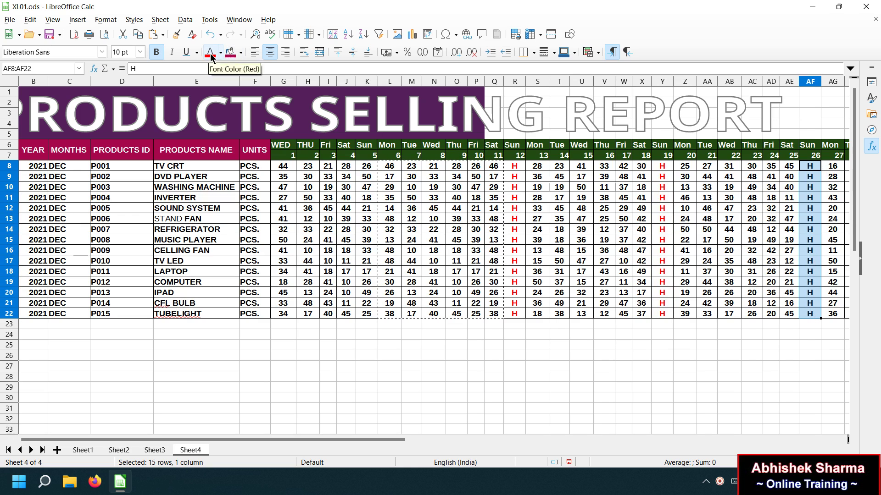
pyautogui.moveTo(324, 438); pyautogui.dragTo(477, 438)
pyautogui.click(563, 250)
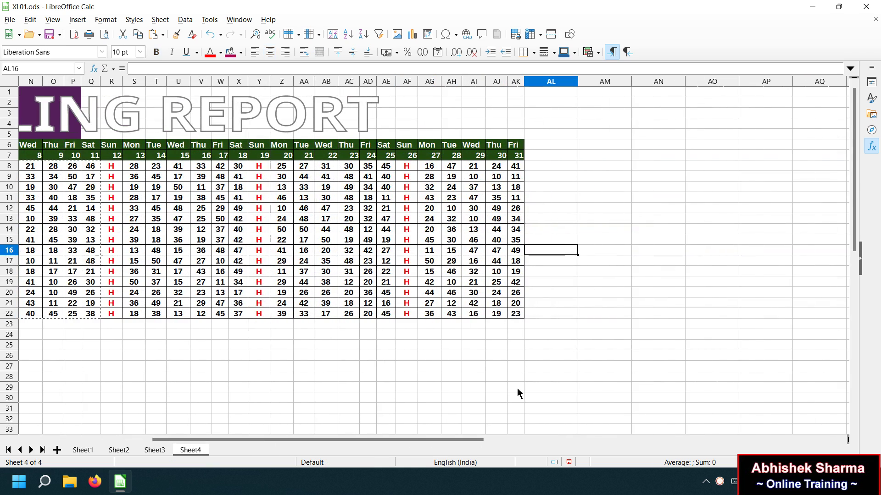
# - Toggle bold formatting on the product name STAND FAN in E13
pyautogui.moveTo(401, 440); pyautogui.dragTo(217, 427)
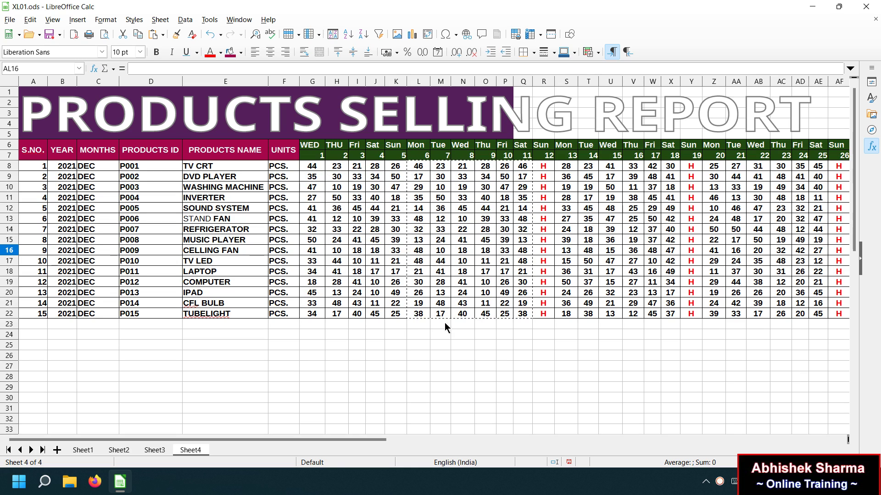
pyautogui.click(463, 262)
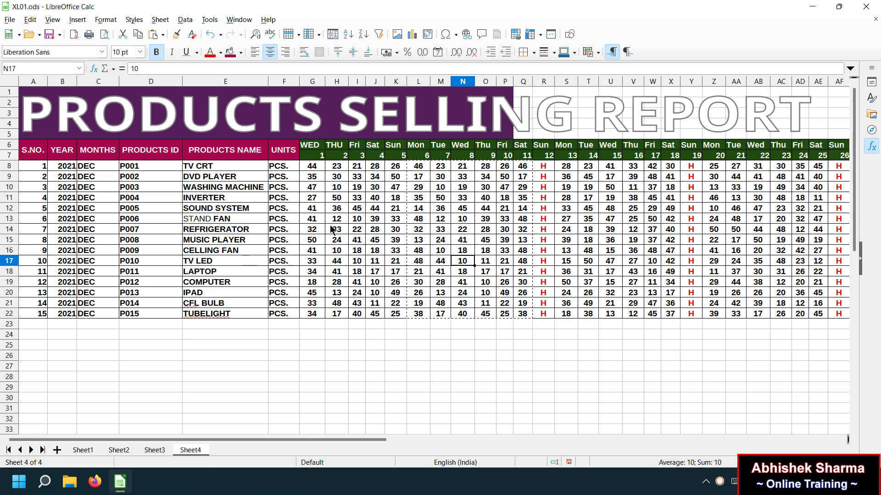
pyautogui.click(226, 228)
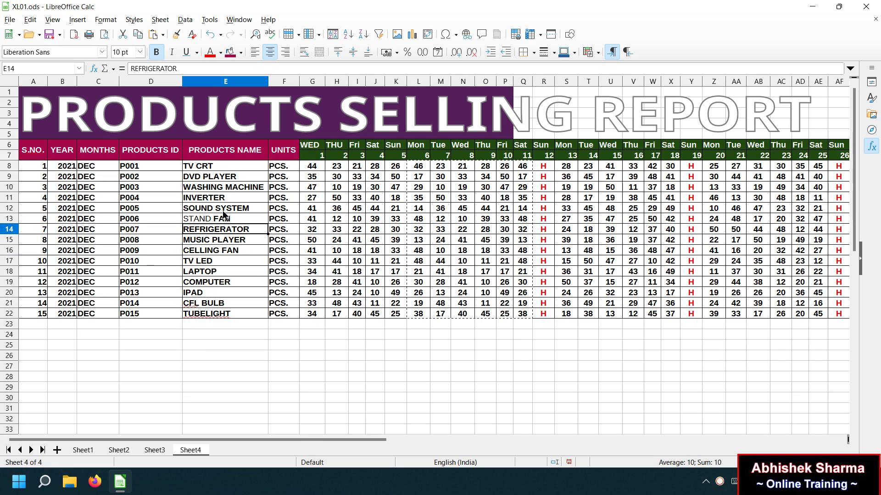
pyautogui.click(219, 209)
pyautogui.click(212, 221)
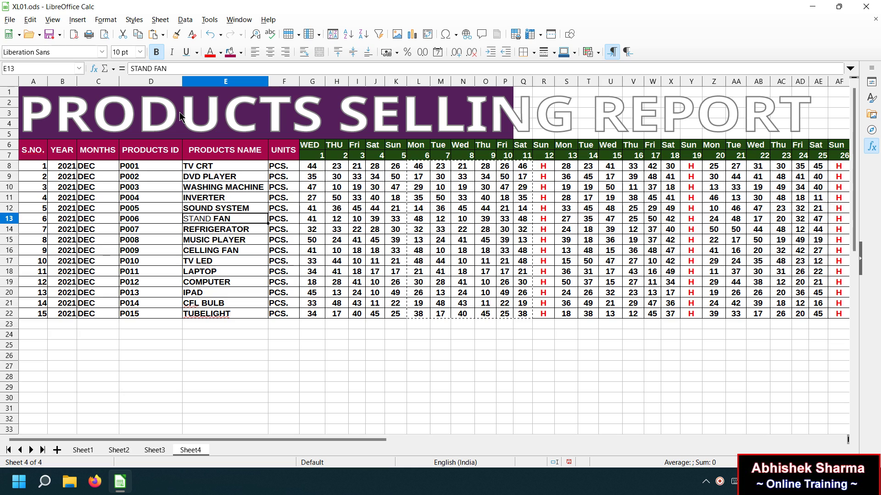
pyautogui.click(158, 52)
pyautogui.click(395, 334)
# - Enter SUM in AL6 and SAL in AL7 as a column heading beside the day 31 column
pyautogui.moveTo(370, 439); pyautogui.dragTo(533, 439)
pyautogui.click(539, 145)
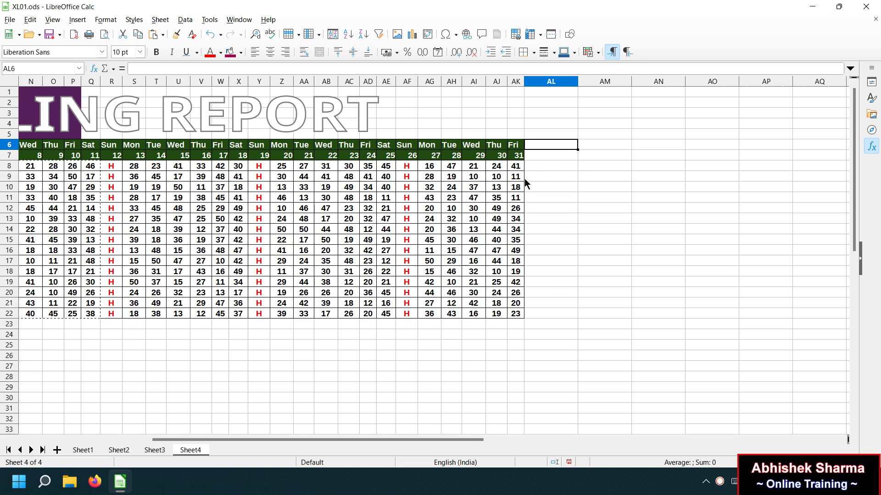
pyautogui.click(538, 156)
pyautogui.click(536, 143)
pyautogui.write('SUM')
pyautogui.press('Return')
pyautogui.write('SAL')
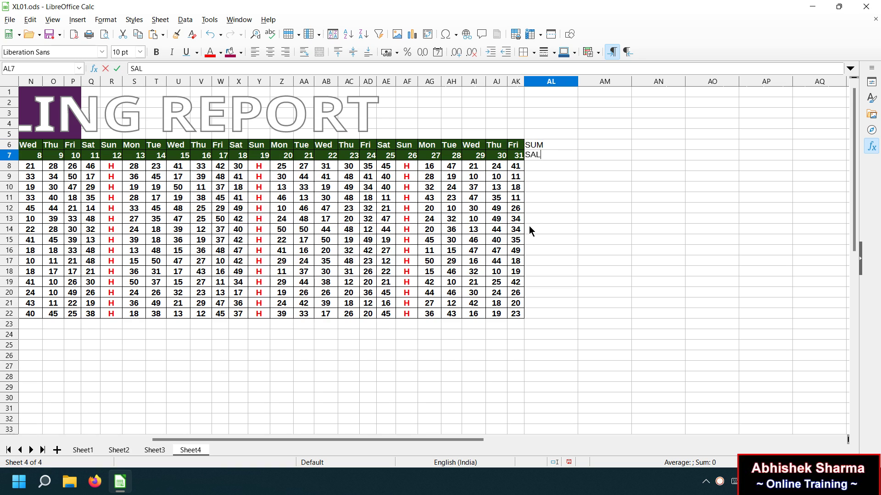
pyautogui.press('Up')
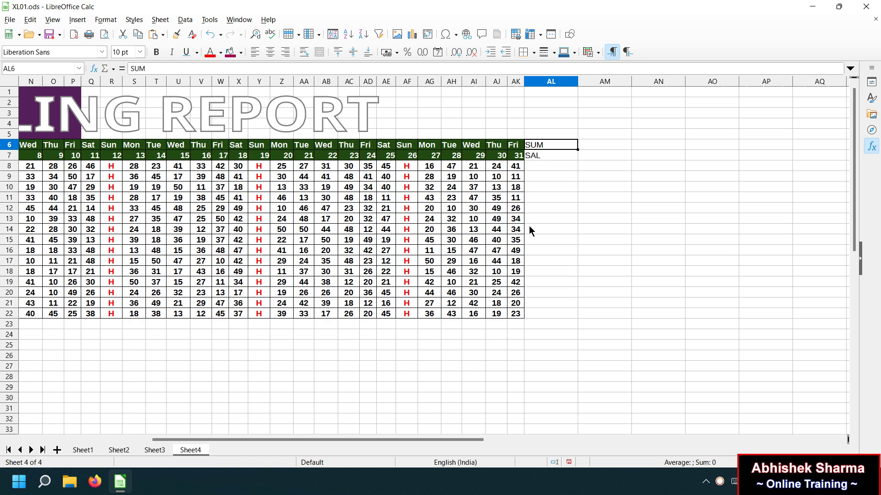
pyautogui.press('BackSpace')
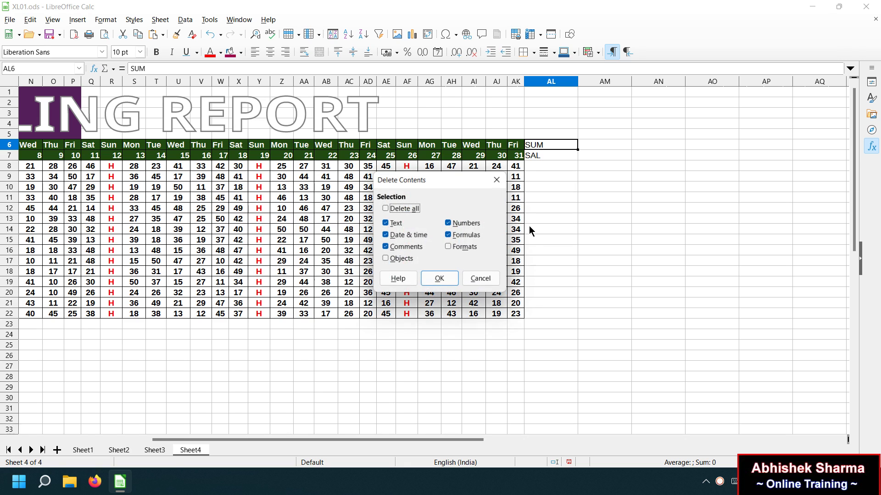
pyautogui.press('Escape')
# - Enter the two-row heading MAXIMUM in AL6 and SALES in AL7
pyautogui.click(567, 169)
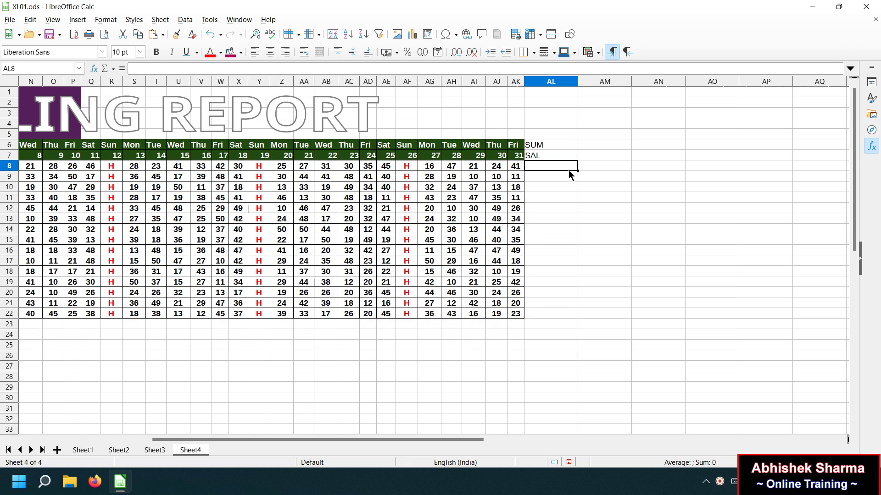
pyautogui.click(548, 147)
pyautogui.write('MAX')
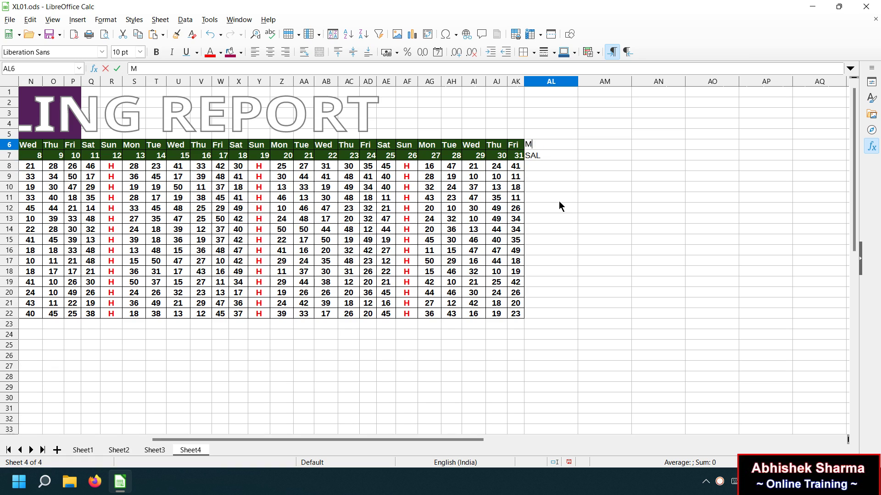
pyautogui.write('MI')
pyautogui.press('BackSpace')
pyautogui.write('I')
pyautogui.press('BackSpace')
pyautogui.press('BackSpace')
pyautogui.write('IMUM')
pyautogui.press('Return')
pyautogui.write('SALES')
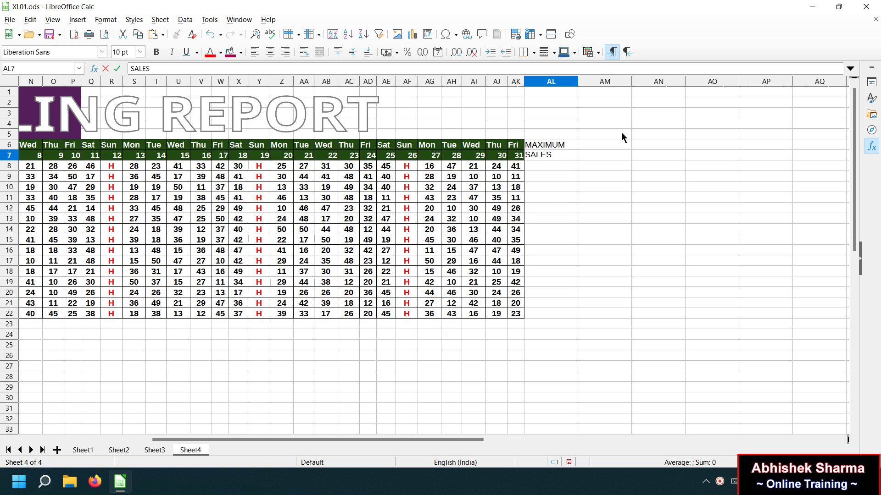
# - Enter the headings MINIMUM in AM6, TOTAL in AN6 and AVERAGE in AO6
pyautogui.click(606, 145)
pyautogui.write('MIN')
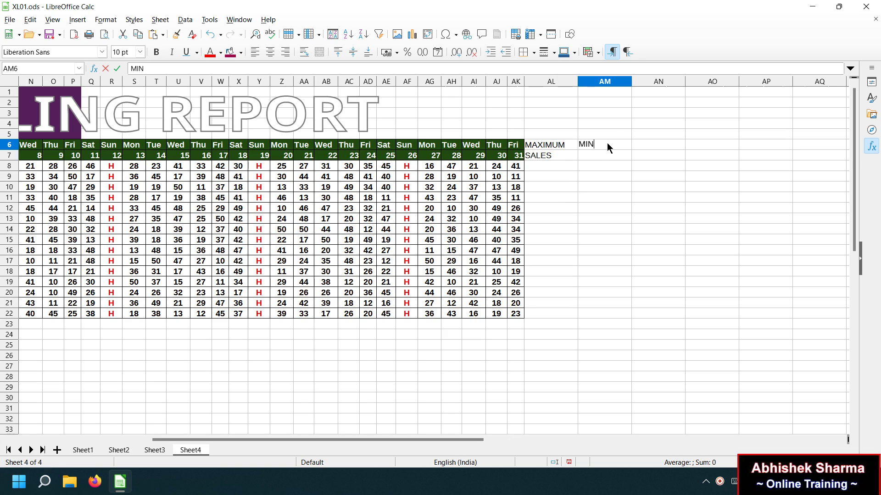
pyautogui.press('Return')
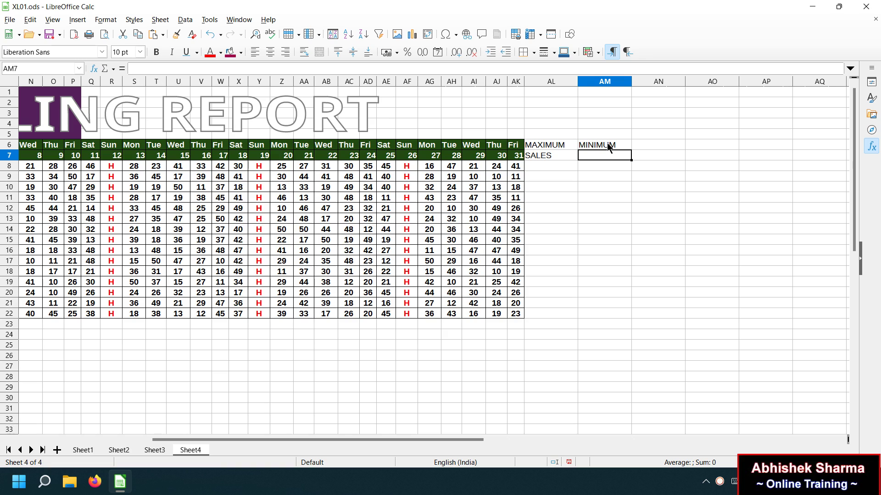
pyautogui.press('Up')
pyautogui.press('Right')
pyautogui.write('TOTAL')
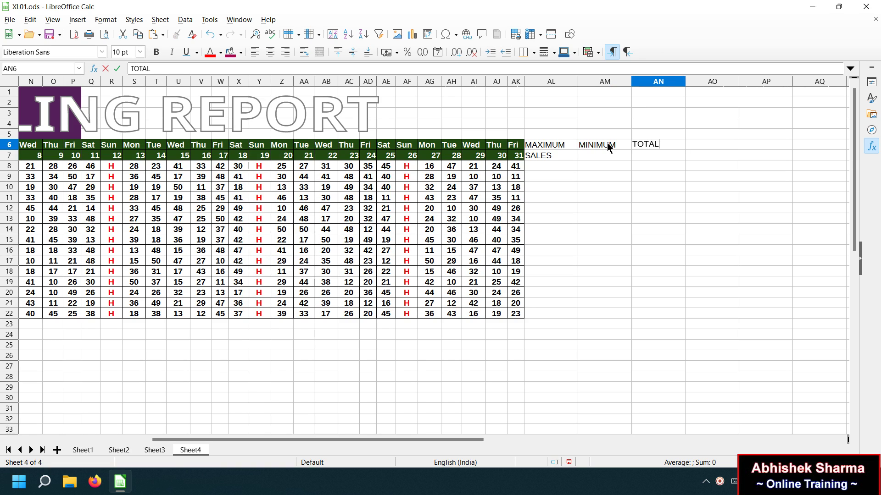
pyautogui.press('Return')
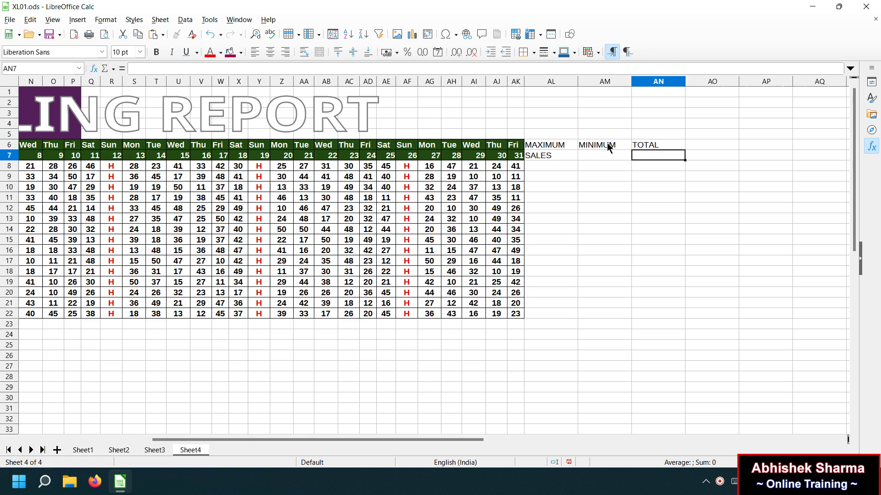
pyautogui.write('A')
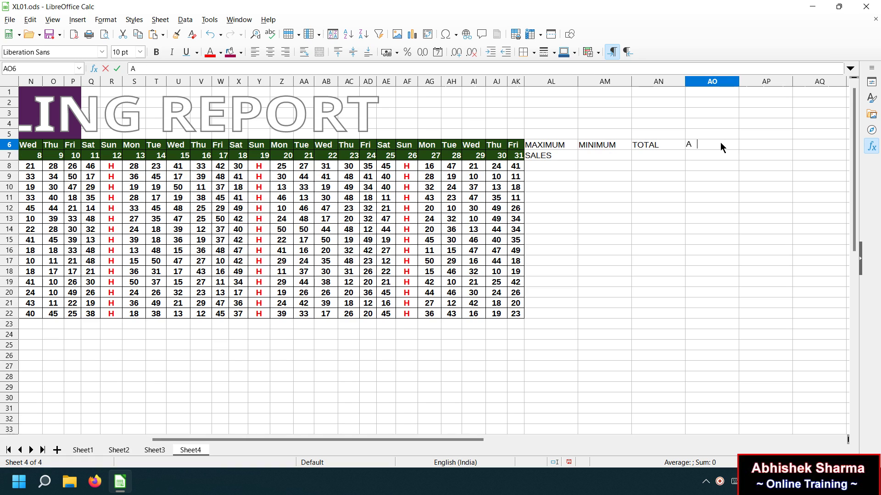
pyautogui.write('VERAGE')
pyautogui.press('Return')
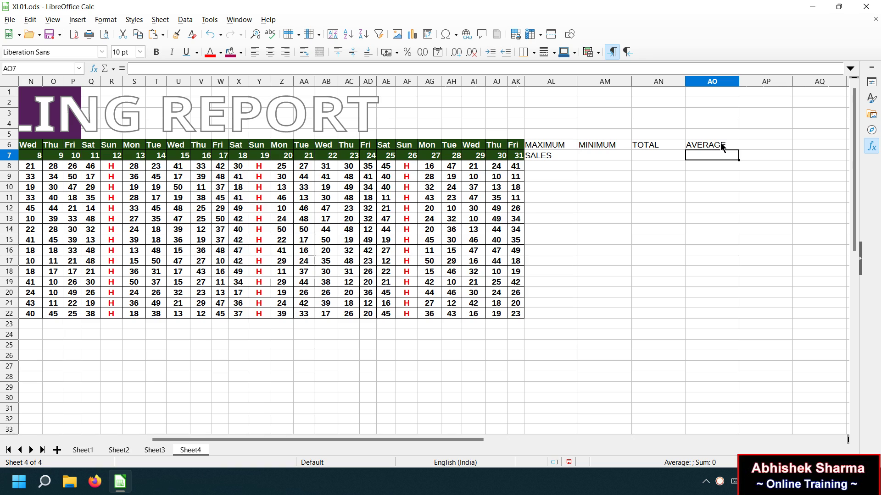
# - Copy the SALES label from AL7 into AM7:AO7
pyautogui.click(575, 156)
pyautogui.hotkey('ctrl', 'c')
pyautogui.moveTo(690, 154)
pyautogui.mouseDown()
pyautogui.moveTo(593, 157)
pyautogui.moveTo(702, 155)
pyautogui.mouseUp()
pyautogui.hotkey('ctrl', 'v')
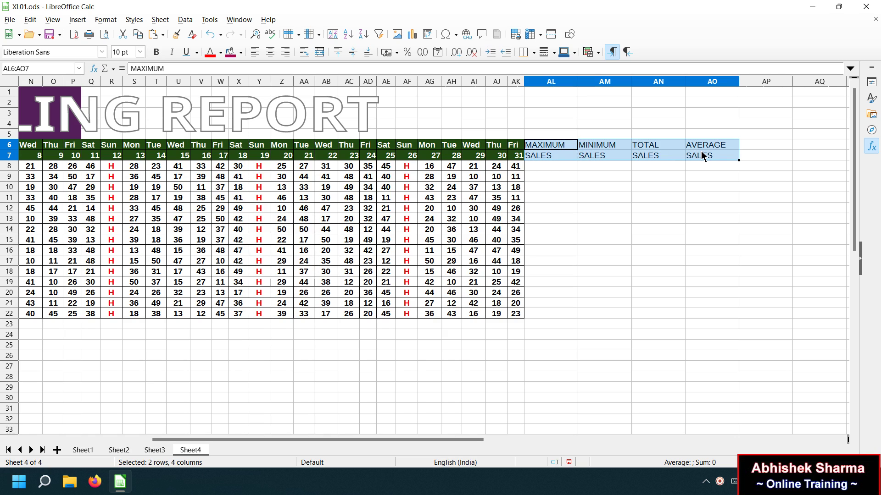
# - Format the sales headings in AL6:AO7 with a light red background and bold white text
pyautogui.click(232, 51)
pyautogui.click(240, 52)
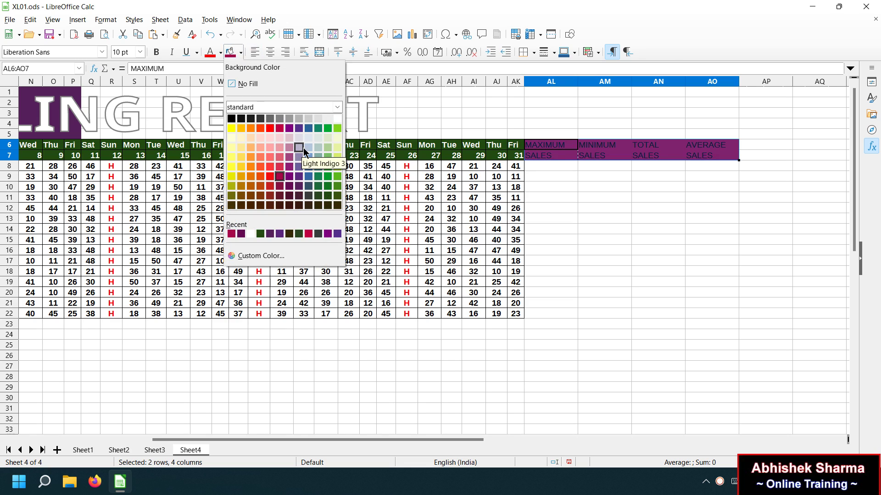
pyautogui.click(280, 168)
pyautogui.click(222, 53)
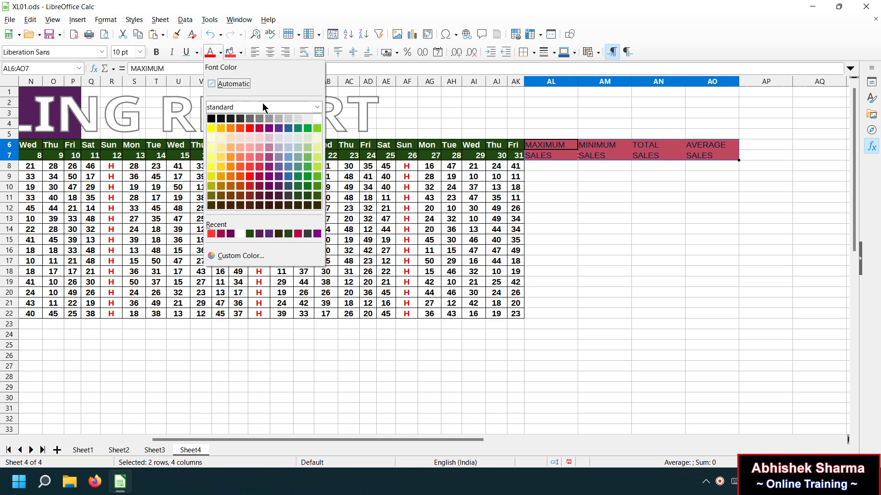
pyautogui.click(317, 119)
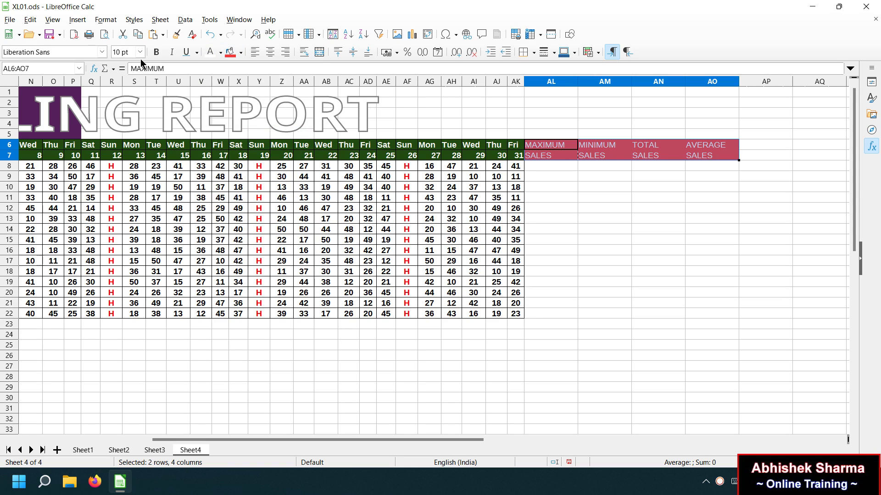
pyautogui.click(152, 54)
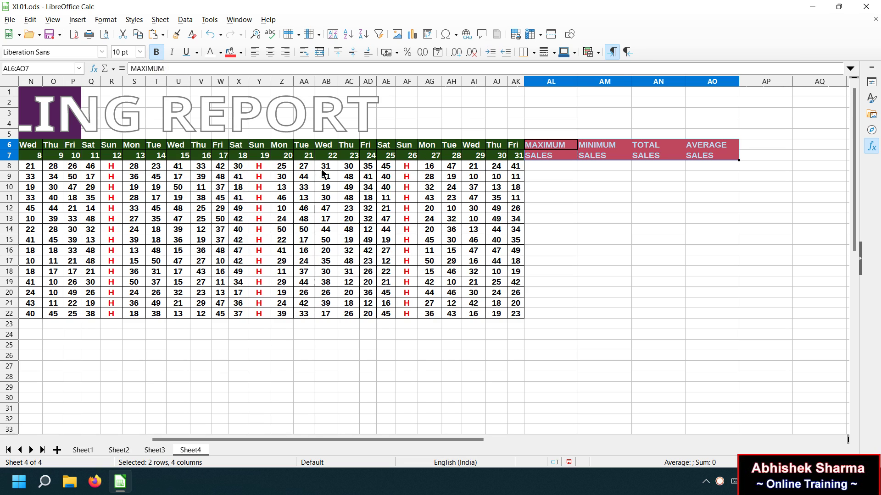
# - Apply borders around and between all cells of the summary columns AL6:AO22
pyautogui.press('Right')
pyautogui.press('Right')
pyautogui.press('Right')
pyautogui.hotkey('shift', 'Left')
pyautogui.hotkey('shift', 'Left')
pyautogui.hotkey('shift', 'Left')
pyautogui.hotkey('shift', 'Down')
pyautogui.hotkey('shift', 'Down')
pyautogui.hotkey('shift', 'Down')
pyautogui.hotkey('shift', 'Down')
pyautogui.hotkey('shift', 'Down')
pyautogui.hotkey('shift', 'Down')
pyautogui.hotkey('shift', 'Down')
pyautogui.hotkey('shift', 'Down')
pyautogui.hotkey('shift', 'Down')
pyautogui.hotkey('shift', 'Down')
pyautogui.hotkey('shift', 'Down')
pyautogui.hotkey('shift', 'Down')
pyautogui.hotkey('shift', 'Down')
pyautogui.hotkey('shift', 'Down')
pyautogui.hotkey('shift', 'Down')
pyautogui.hotkey('shift', 'Down')
pyautogui.hotkey('shift', 'Down')
pyautogui.hotkey('shift', 'Down')
pyautogui.hotkey('shift', 'Up')
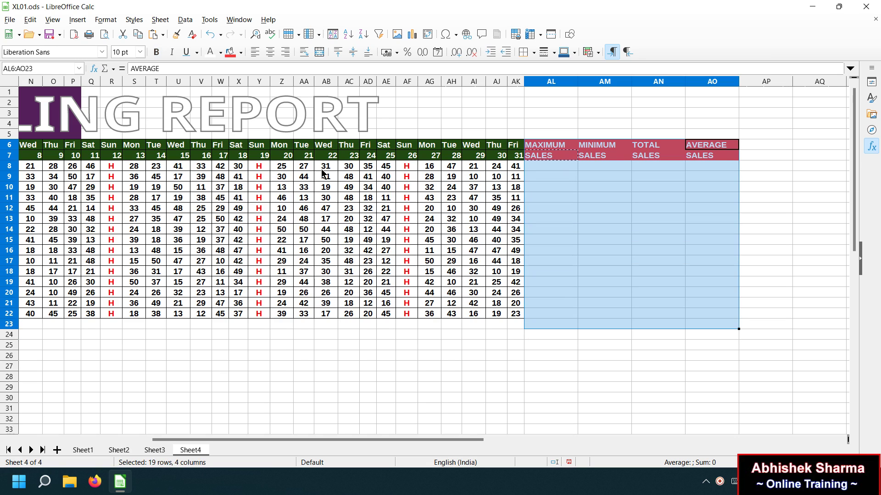
pyautogui.hotkey('shift', 'Up')
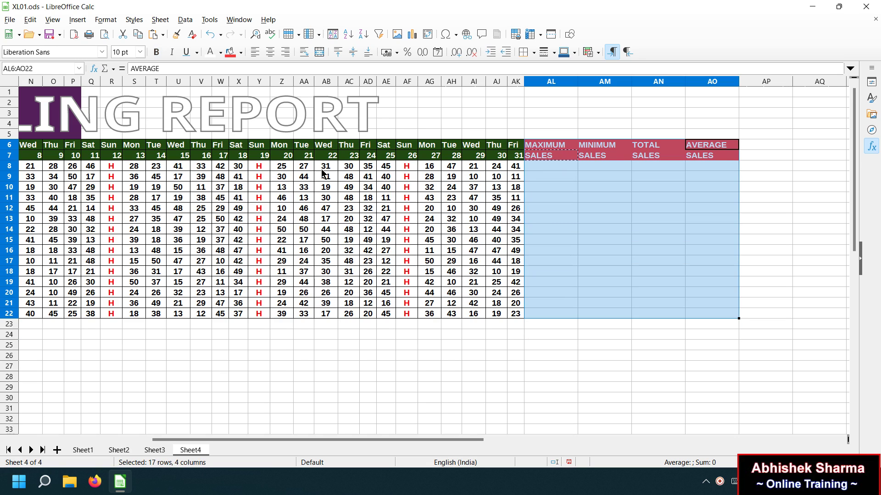
pyautogui.click(535, 52)
pyautogui.click(569, 110)
pyautogui.click(549, 189)
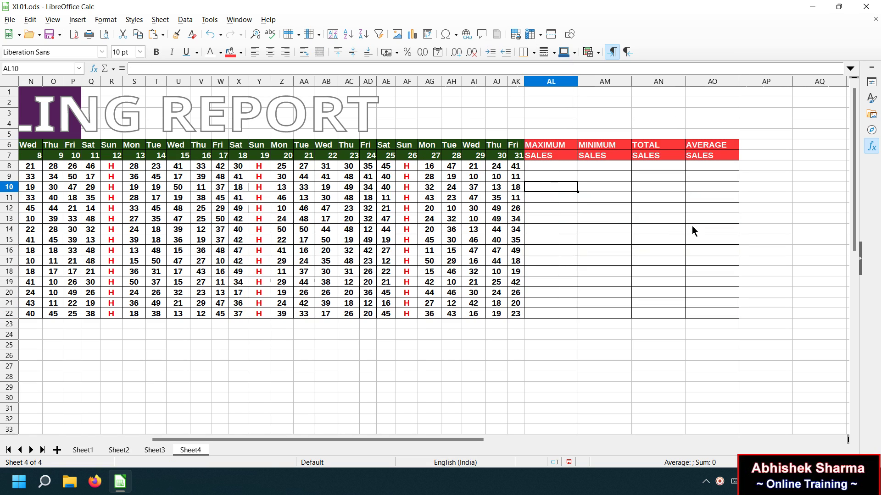
pyautogui.click(53, 19)
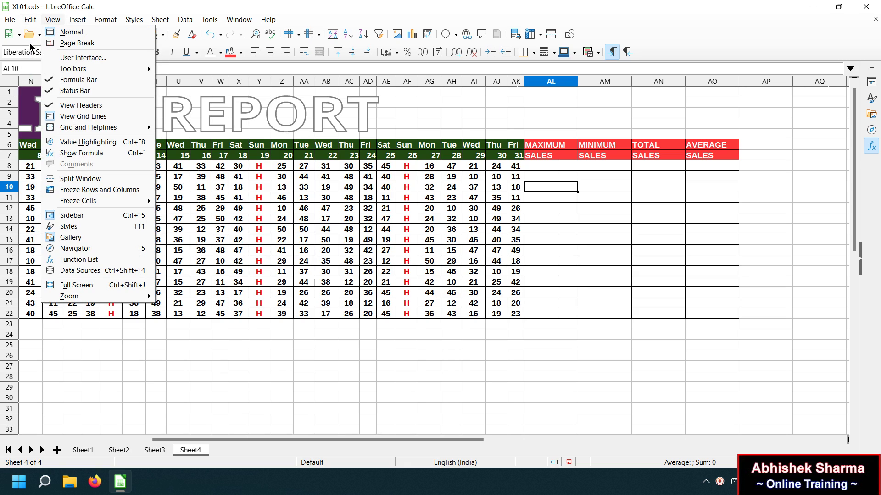
pyautogui.click(244, 189)
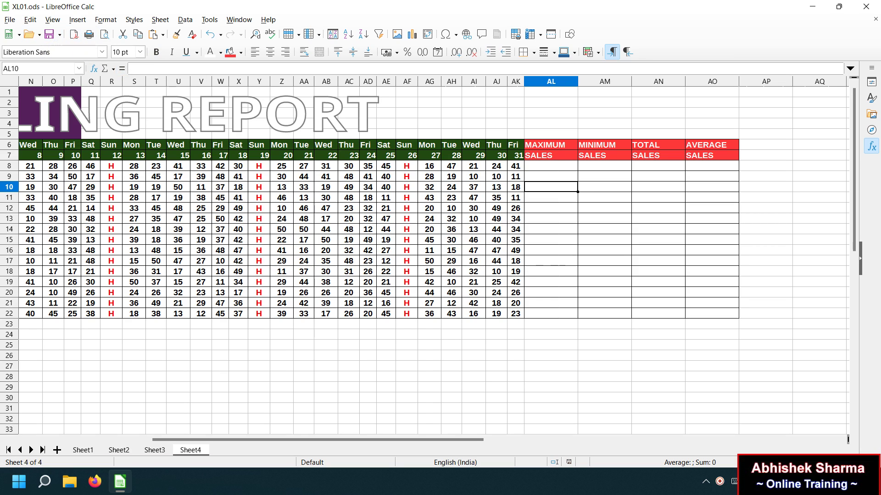
# - Enter =MAX(G8:AK8) in AL8 to calculate TV CRT's maximum sales, and check its formula
pyautogui.click(847, 463)
pyautogui.click(847, 462)
pyautogui.click(847, 463)
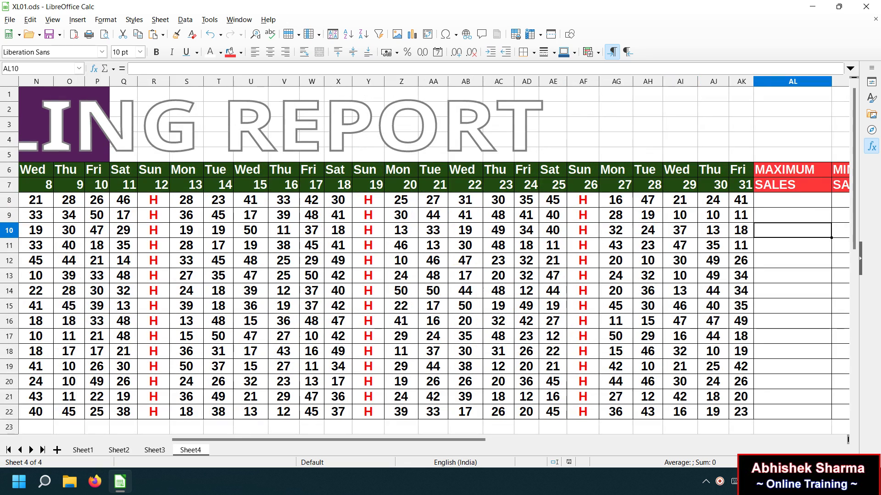
pyautogui.moveTo(437, 442); pyautogui.dragTo(555, 447)
pyautogui.click(513, 206)
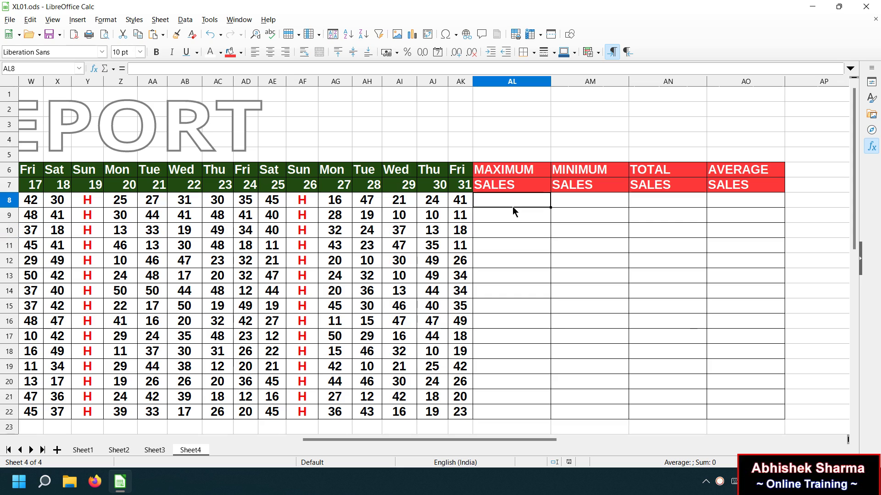
pyautogui.write('=MAX')
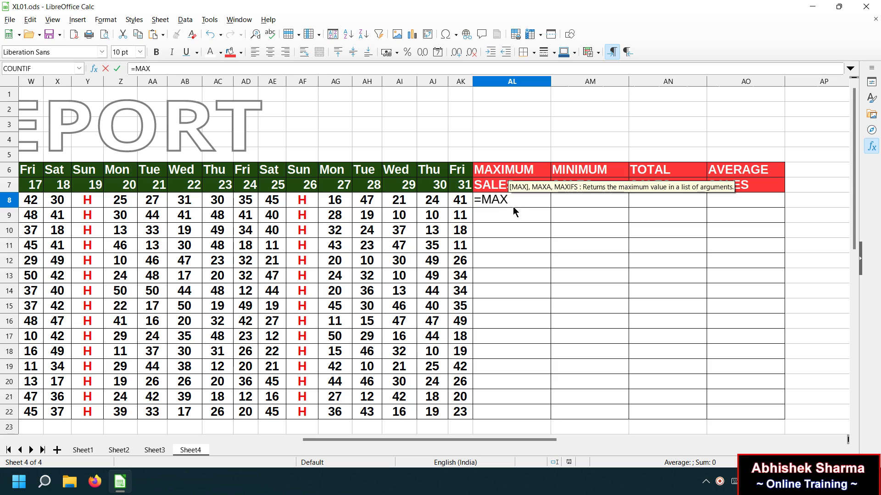
pyautogui.write('(')
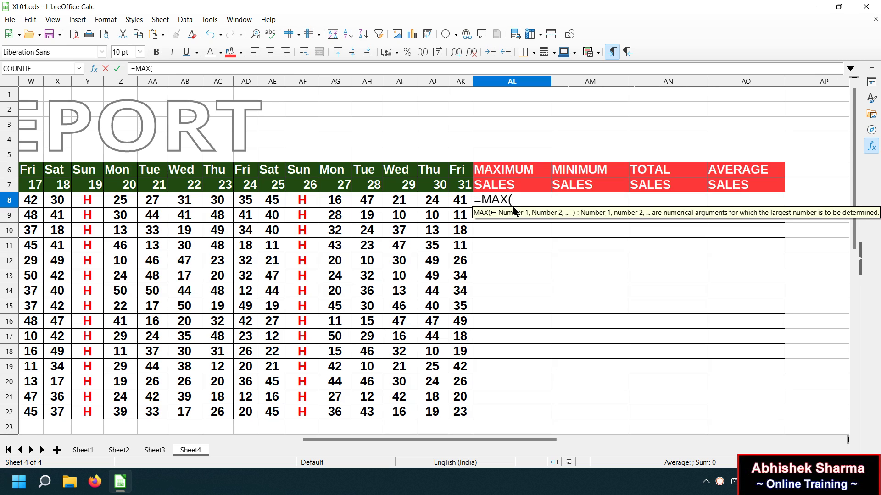
pyautogui.click(459, 202)
pyautogui.moveTo(459, 202); pyautogui.dragTo(439, 203)
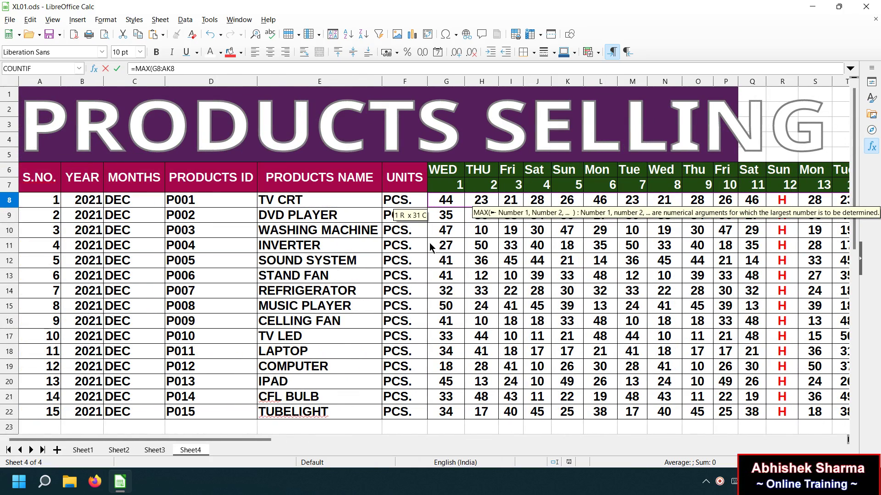
pyautogui.write(')')
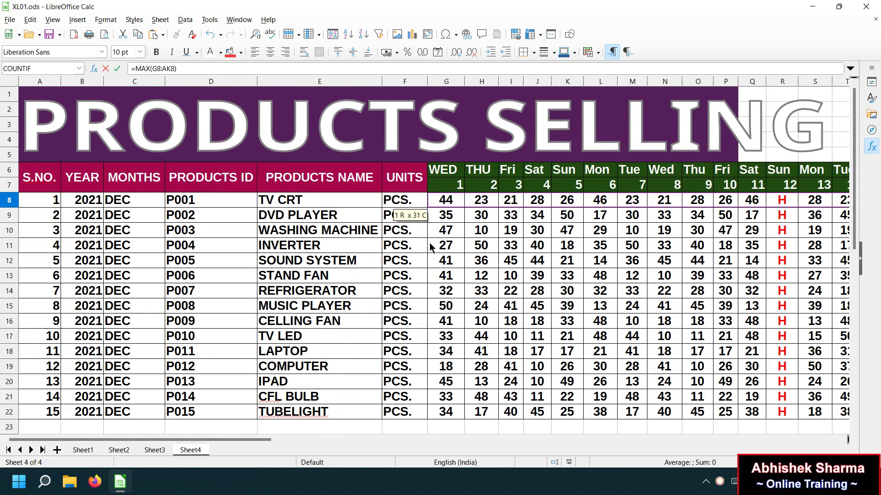
pyautogui.press('Return')
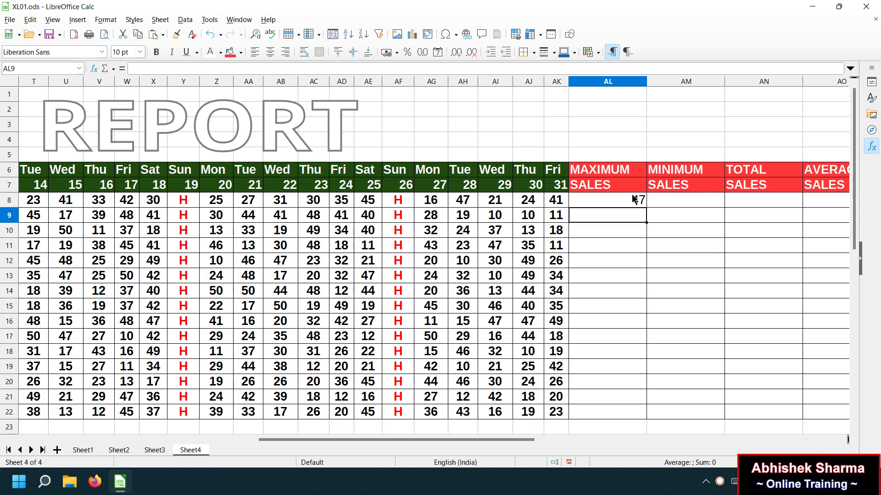
pyautogui.click(635, 200)
pyautogui.doubleClick(638, 200)
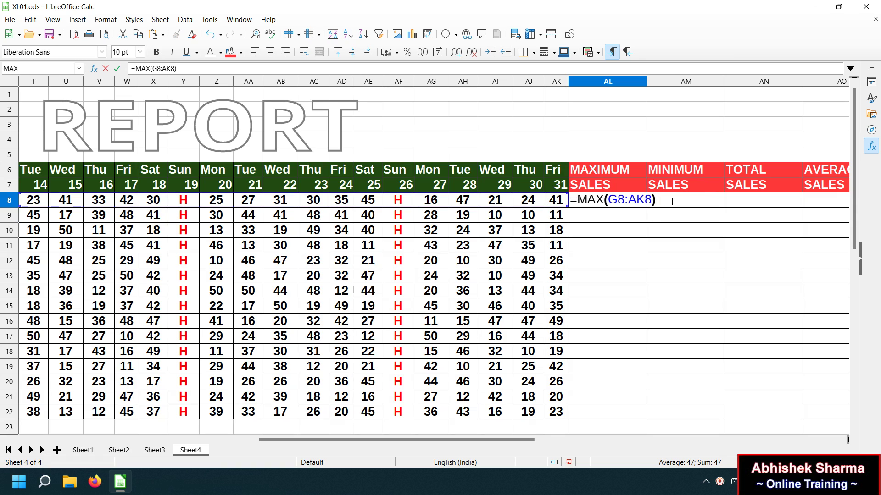
pyautogui.press('Escape')
# - Enter =MIN(G8:AK8) in AM8 to calculate TV CRT's minimum sales
pyautogui.click(670, 202)
pyautogui.write('=MIN(')
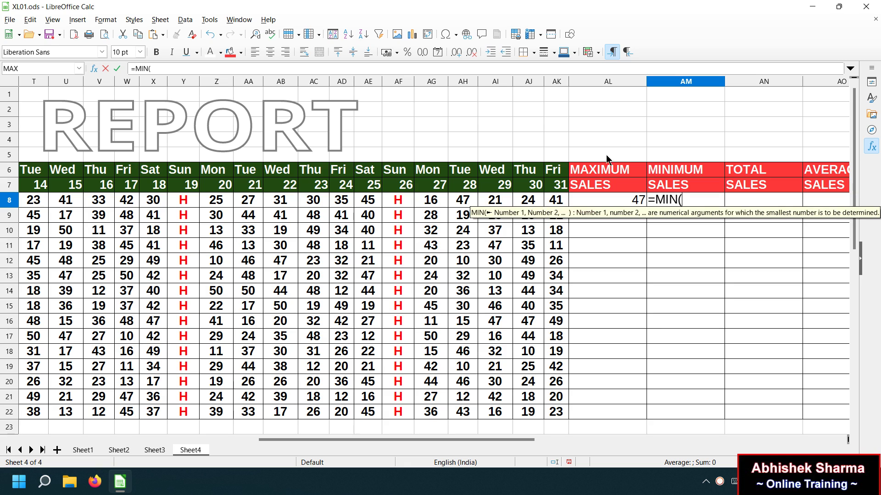
pyautogui.click(557, 200)
pyautogui.moveTo(557, 202); pyautogui.dragTo(441, 203)
pyautogui.moveTo(240, 440); pyautogui.dragTo(588, 426)
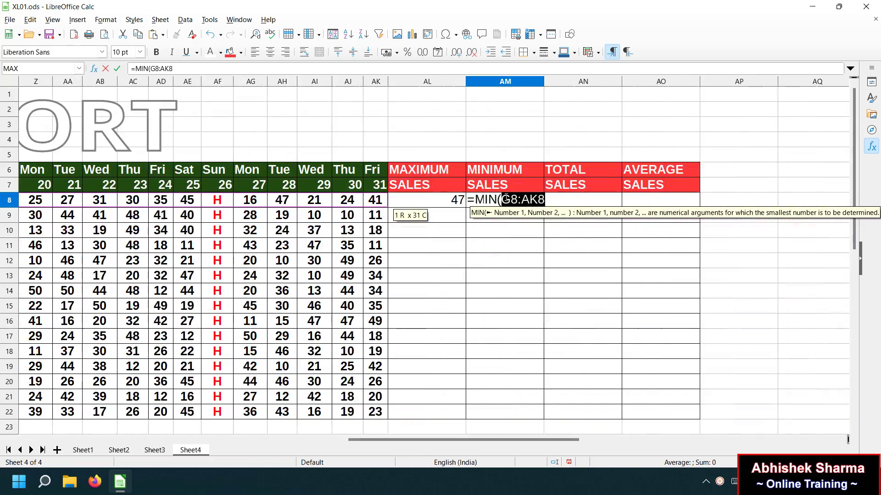
pyautogui.click(549, 205)
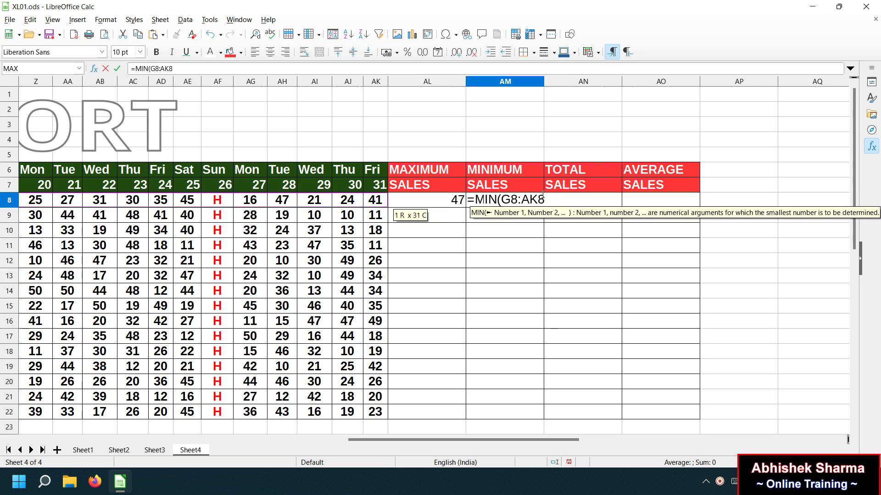
pyautogui.write(')')
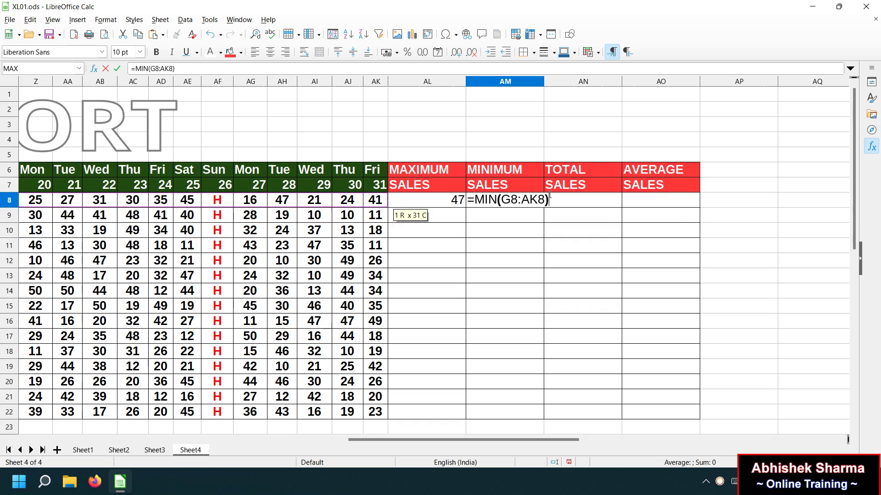
pyautogui.press('Return')
# - Enter =SUM(G8:AK8) in AN8 to calculate TV CRT's total sales
pyautogui.click(560, 198)
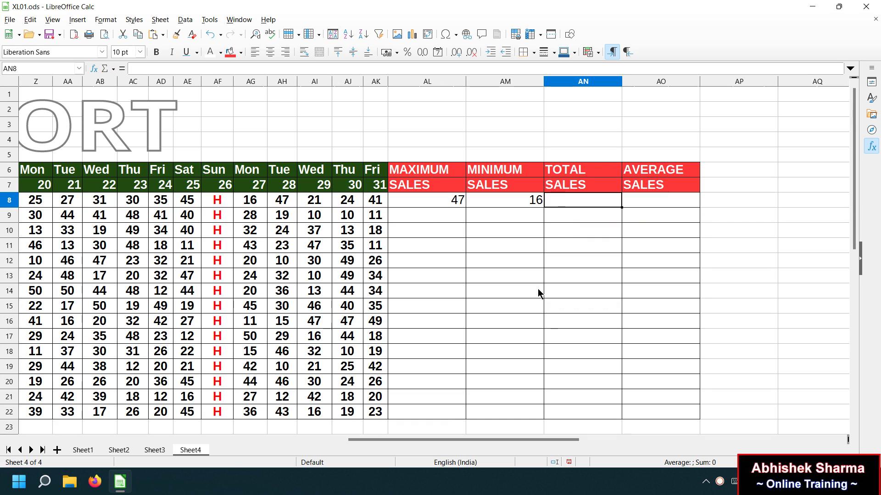
pyautogui.write('=SUM')
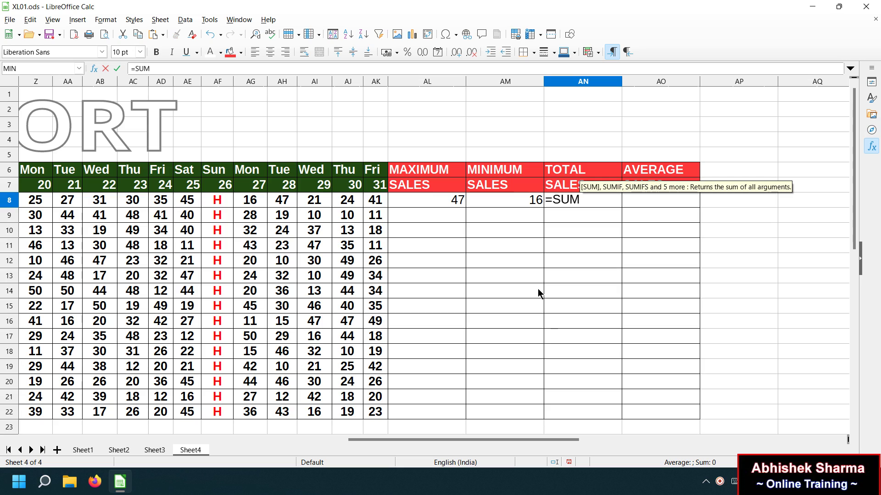
pyautogui.write('(')
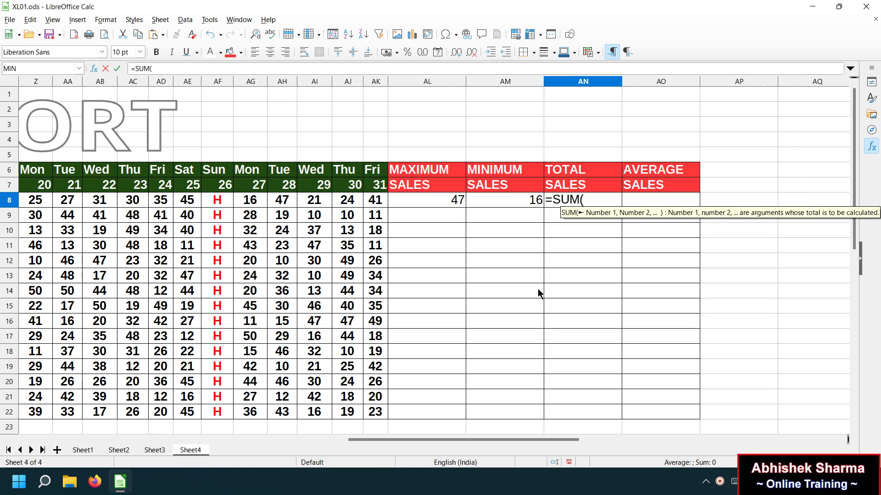
pyautogui.moveTo(372, 202); pyautogui.dragTo(405, 199)
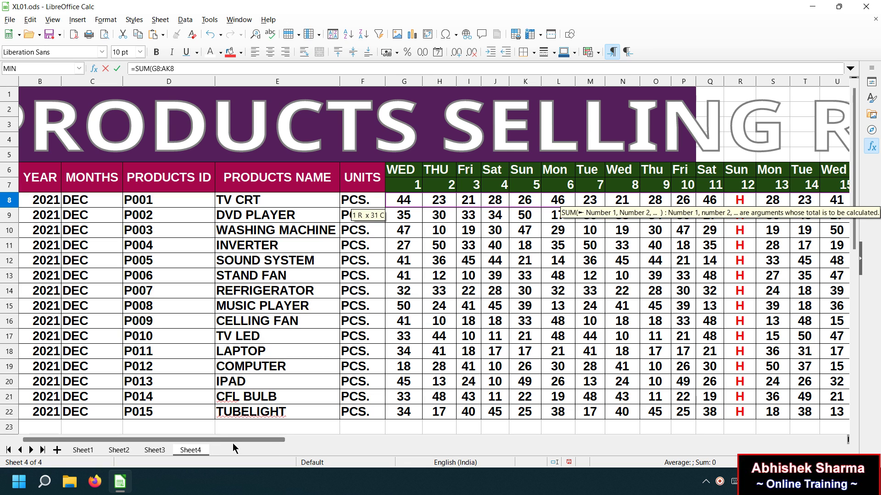
pyautogui.moveTo(241, 438); pyautogui.dragTo(551, 386)
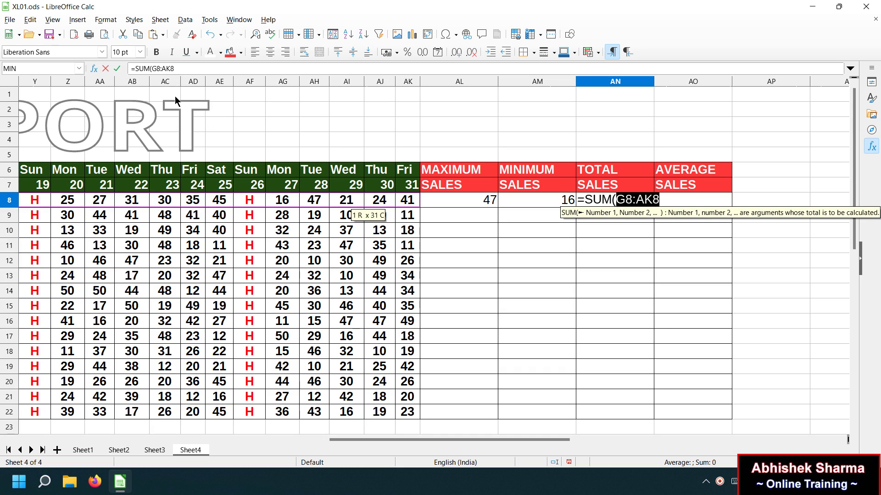
pyautogui.click(683, 187)
pyautogui.click(409, 202)
pyautogui.moveTo(410, 202); pyautogui.dragTo(445, 200)
pyautogui.moveTo(252, 441); pyautogui.dragTo(628, 411)
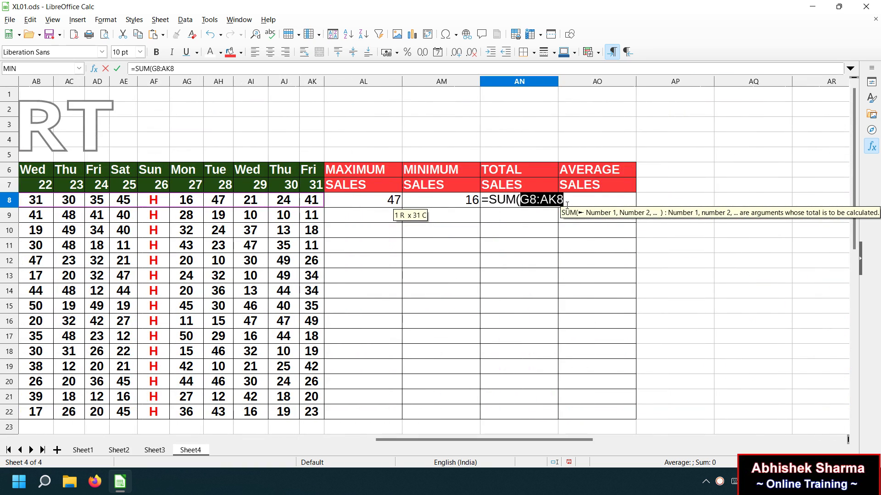
pyautogui.click(565, 200)
pyautogui.write(')')
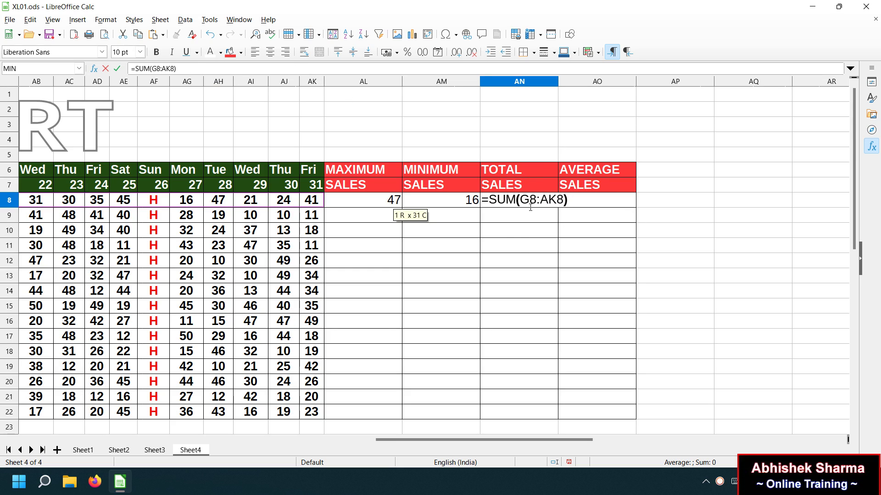
pyautogui.press('Return')
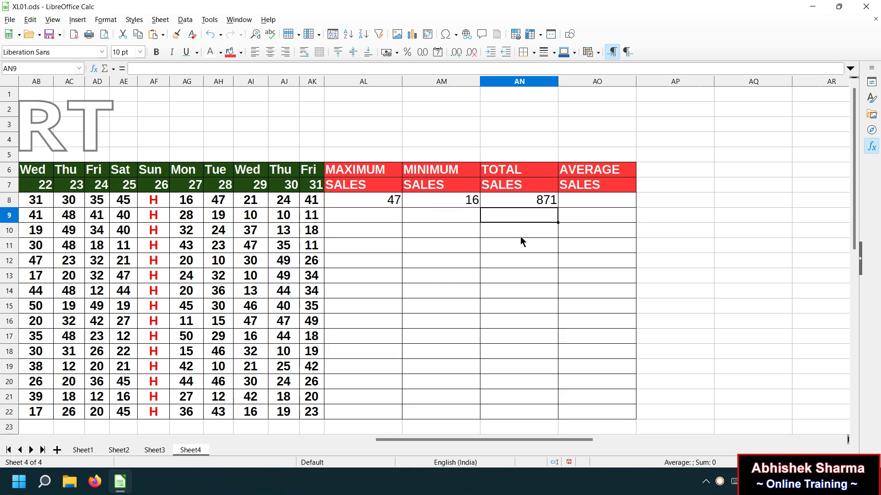
# - Enter =AVERAGE(G8:AK8) in AO8 to calculate TV CRT's average daily sales
pyautogui.click(569, 203)
pyautogui.write('=AVERAGE')
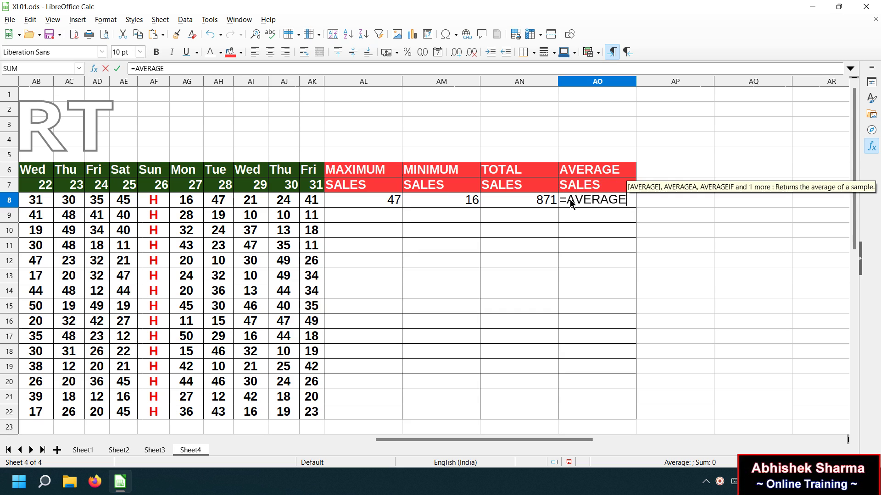
pyautogui.write('(')
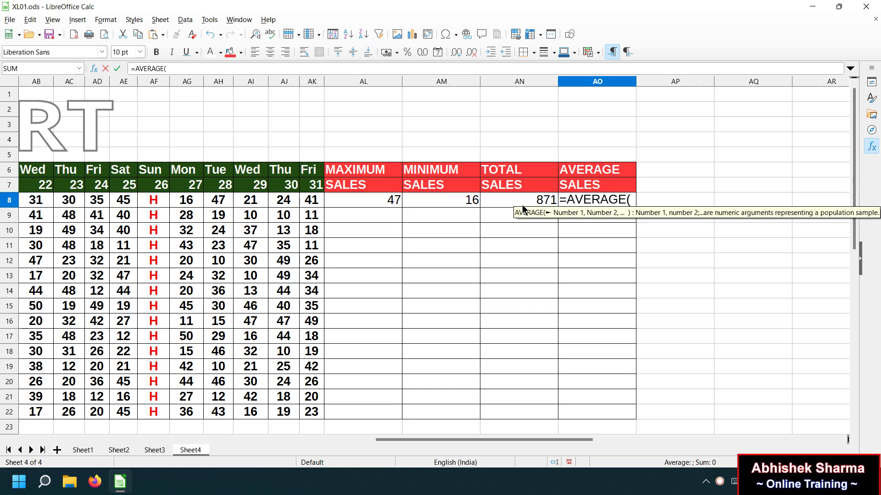
pyautogui.moveTo(310, 200); pyautogui.dragTo(309, 202)
pyautogui.hotkey('shift', 'Left')
pyautogui.hotkey('shift', 'Left')
pyautogui.hotkey('shift', 'Left')
pyautogui.hotkey('shift', 'Left')
pyautogui.hotkey('shift', 'Left')
pyautogui.hotkey('shift', 'Left')
pyautogui.hotkey('shift', 'Left')
pyautogui.hotkey('shift', 'Left')
pyautogui.hotkey('shift', 'Left')
pyautogui.hotkey('shift', 'Left')
pyautogui.hotkey('shift', 'Left')
pyautogui.hotkey('shift', 'Left')
pyautogui.hotkey('shift', 'Left')
pyautogui.hotkey('shift', 'Left')
pyautogui.hotkey('shift', 'Left')
pyautogui.hotkey('shift', 'Left')
pyautogui.hotkey('shift', 'Left')
pyautogui.hotkey('shift', 'Left')
pyautogui.hotkey('shift', 'Left')
pyautogui.hotkey('shift', 'Left')
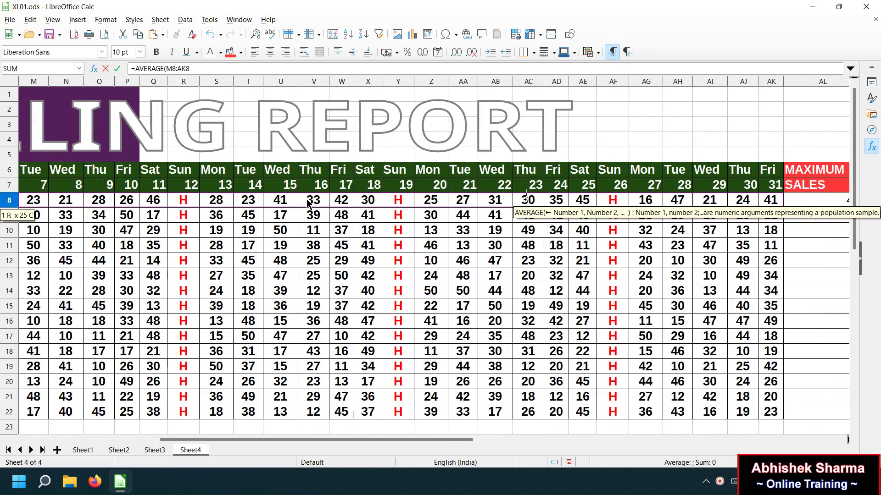
pyautogui.hotkey('shift', 'Left')
pyautogui.hotkey('shift', 'Left')
pyautogui.hotkey('shift', 'Left')
pyautogui.hotkey('shift', 'Left')
pyautogui.hotkey('shift', 'Left')
pyautogui.hotkey('shift', 'Left')
pyautogui.hotkey('shift', 'Left')
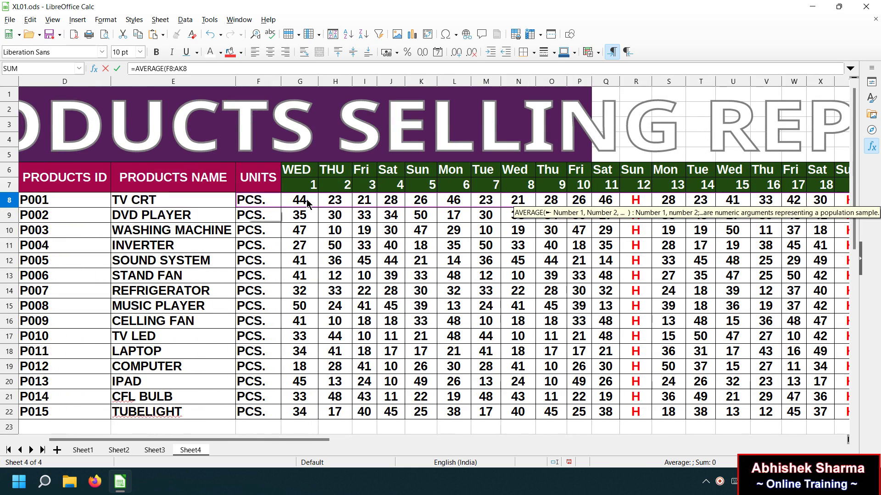
pyautogui.hotkey('shift', 'Right')
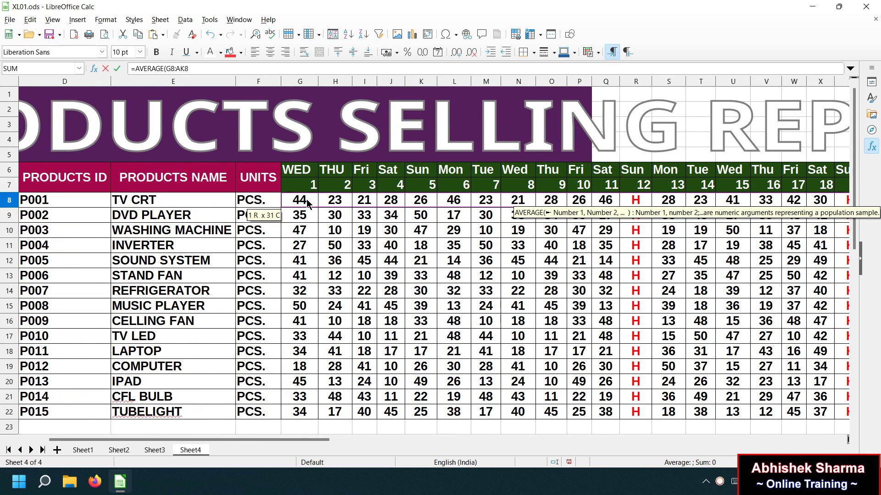
pyautogui.press('Return')
# - Try filling the row 8 formulas down through AL8:AO22, and undo the fill
pyautogui.moveTo(788, 202); pyautogui.dragTo(535, 414)
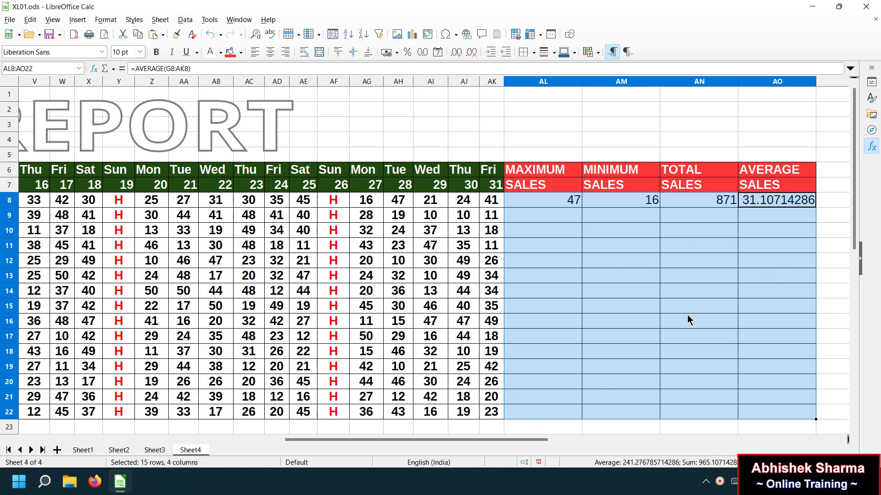
pyautogui.hotkey('ctrl', 'd')
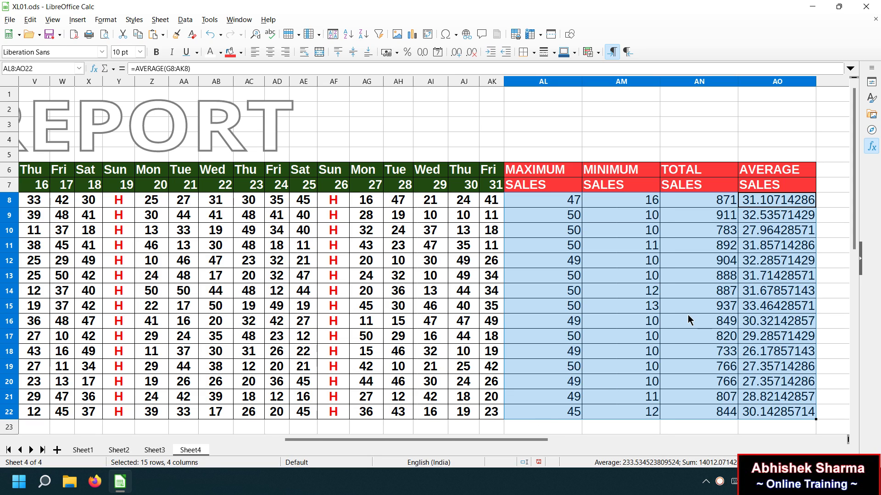
pyautogui.hotkey('ctrl', 'z')
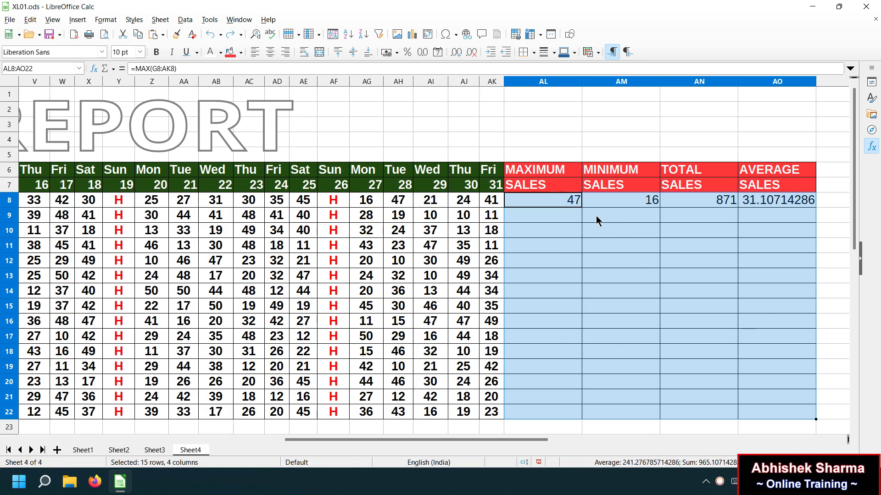
# - Copy the AL8:AO8 formulas down to row 22 and format the averages in AO8:AO22 as numbers with two decimals
pyautogui.moveTo(569, 214); pyautogui.dragTo(746, 201)
pyautogui.moveTo(816, 208); pyautogui.dragTo(809, 418)
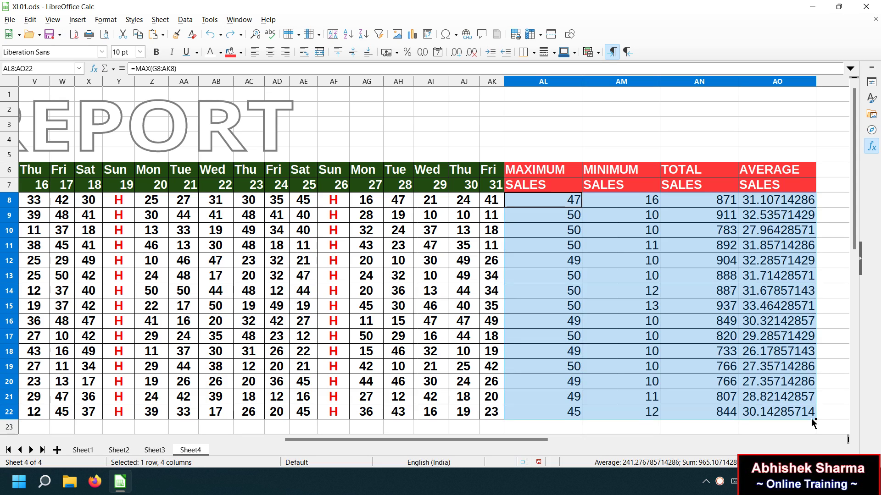
pyautogui.moveTo(766, 203); pyautogui.dragTo(760, 412)
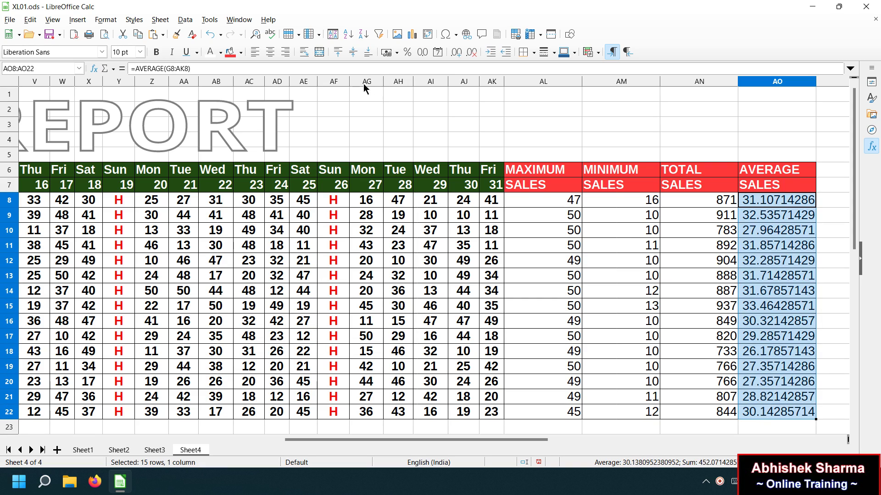
pyautogui.click(422, 54)
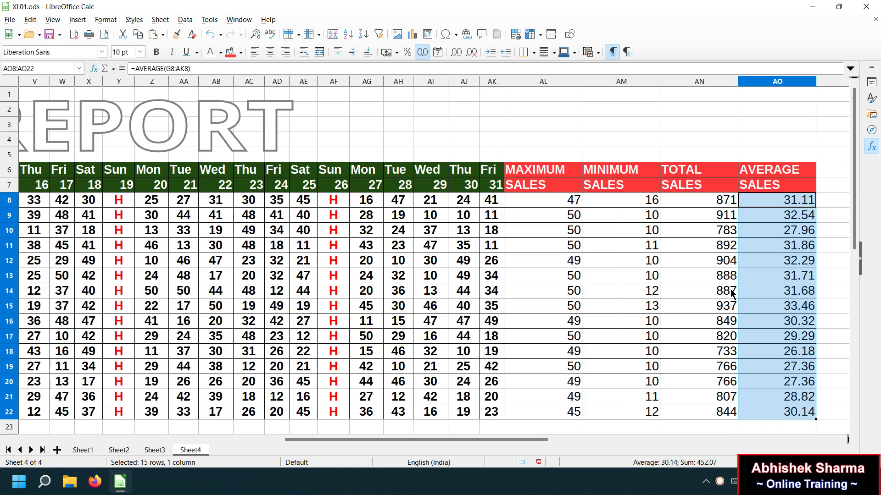
pyautogui.click(758, 246)
pyautogui.click(779, 198)
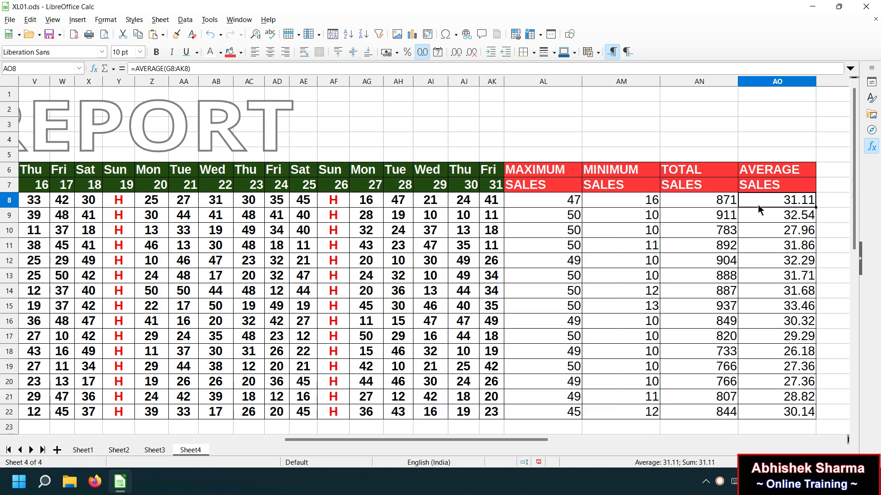
# - Enter the trial formula =AO8*27 in AP8 and format it as a number with two decimals
pyautogui.moveTo(541, 439); pyautogui.dragTo(576, 439)
pyautogui.click(778, 200)
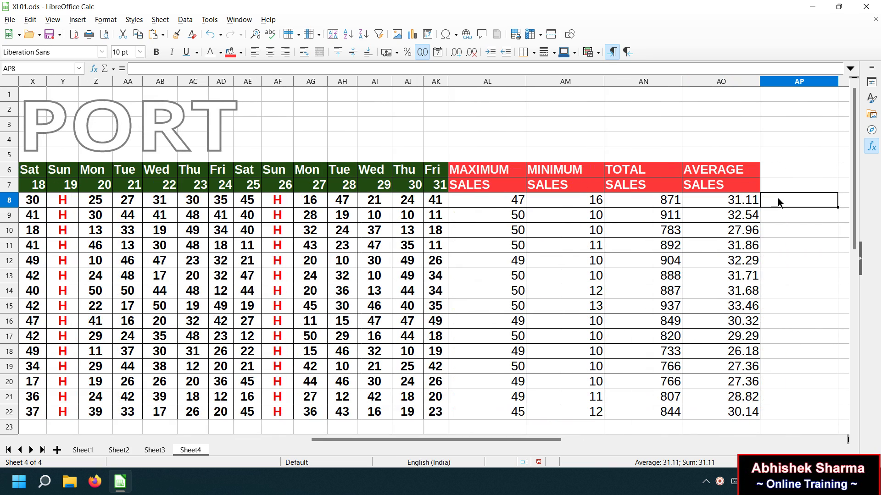
pyautogui.write('=')
pyautogui.click(744, 203)
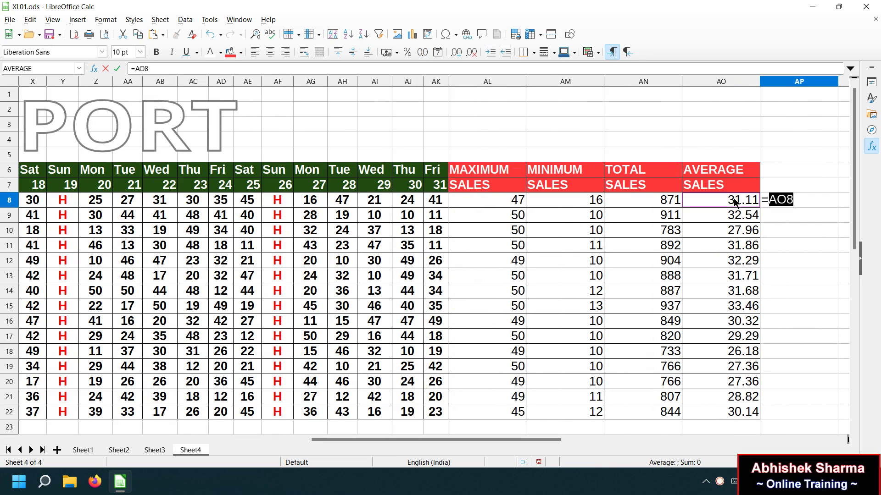
pyautogui.click(808, 197)
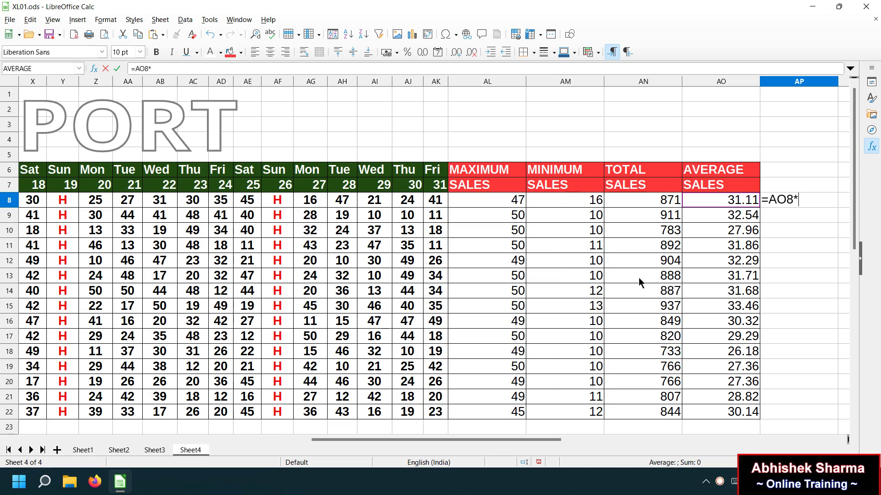
pyautogui.write('27')
pyautogui.press('Return')
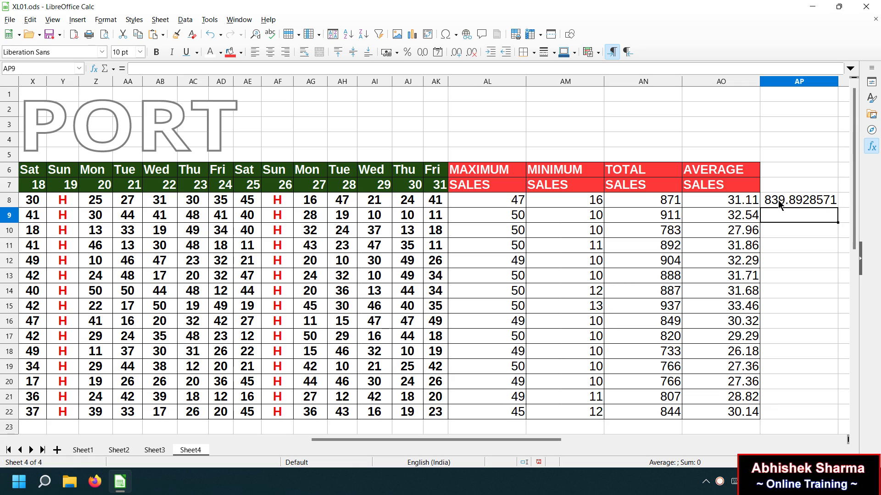
pyautogui.click(782, 201)
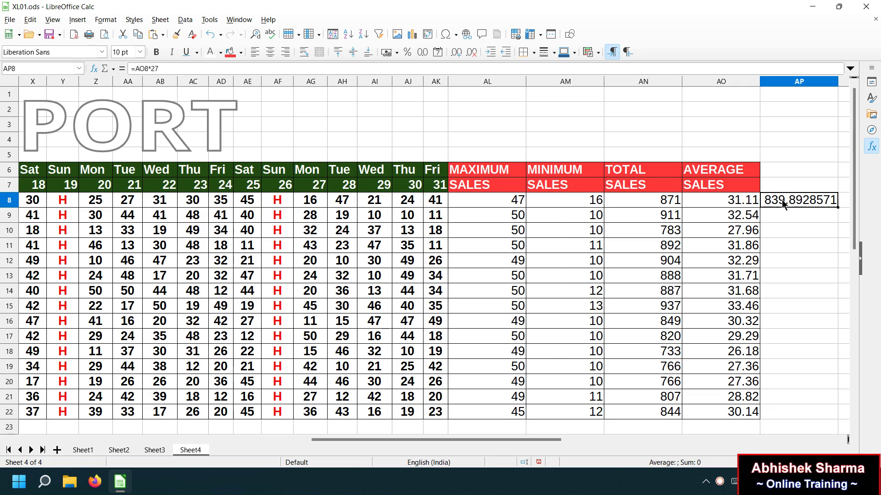
pyautogui.click(420, 54)
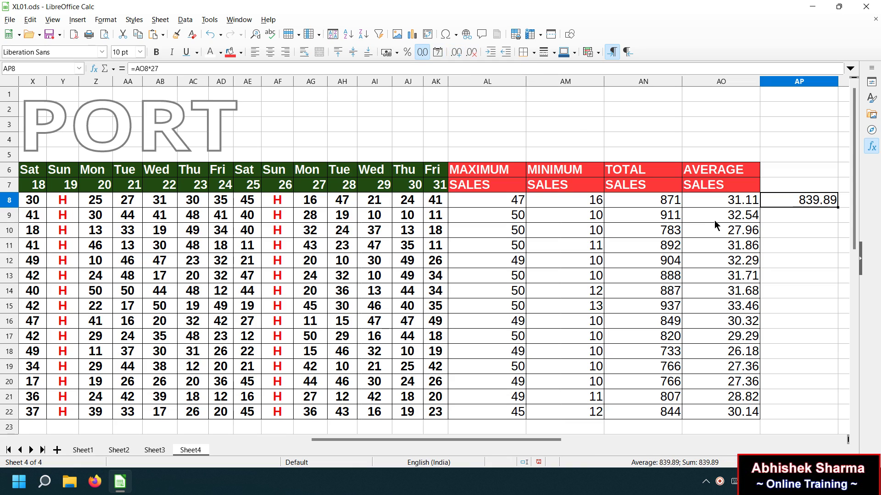
# - Delete the trial calculation from AP8
pyautogui.click(745, 200)
pyautogui.click(801, 198)
pyautogui.press('Delete')
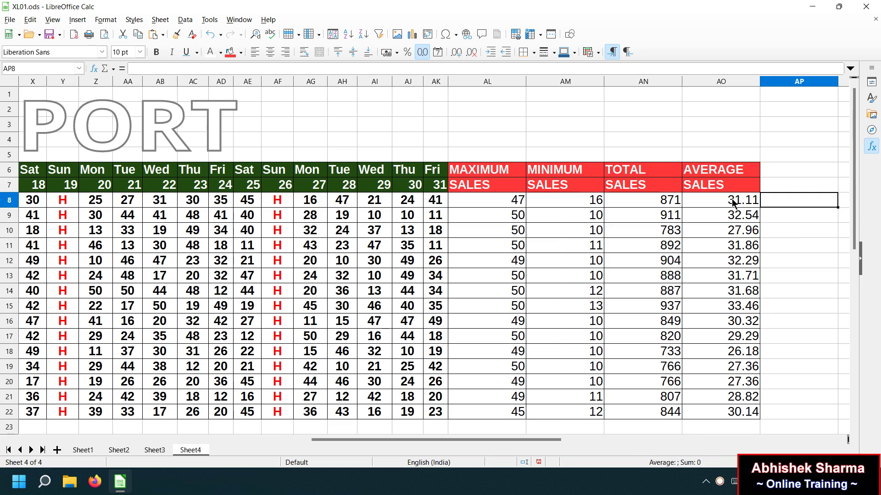
# - Check TV CRT's total, minimum and maximum formulas in row 8, and set its quantity for Wed 29 in AI8 to 50
pyautogui.click(621, 200)
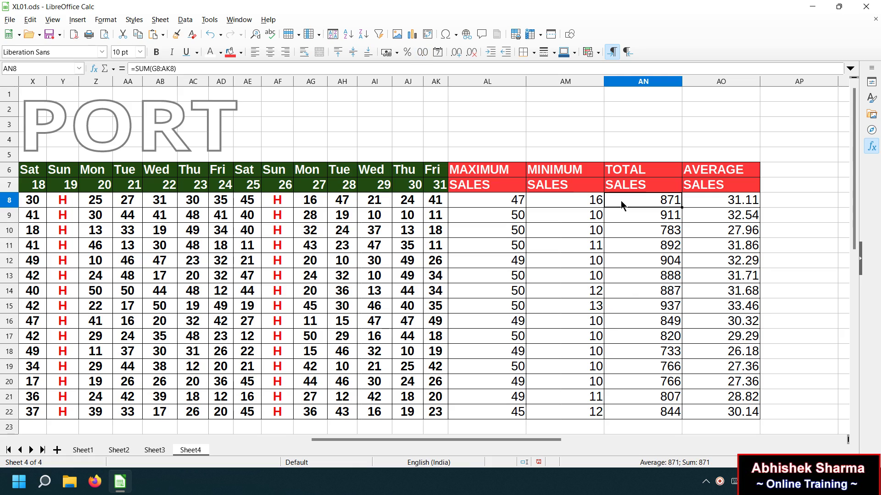
pyautogui.click(572, 200)
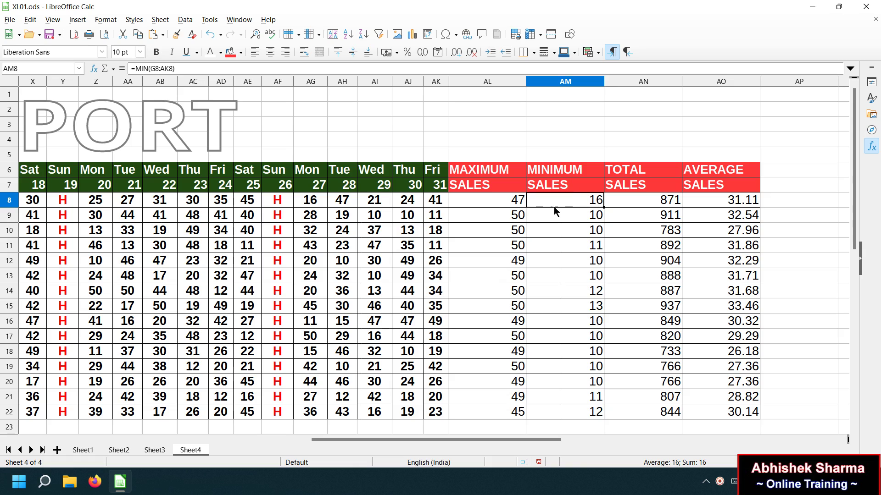
pyautogui.moveTo(506, 202); pyautogui.dragTo(510, 230)
pyautogui.click(517, 200)
pyautogui.click(567, 201)
pyautogui.click(375, 209)
pyautogui.write('50')
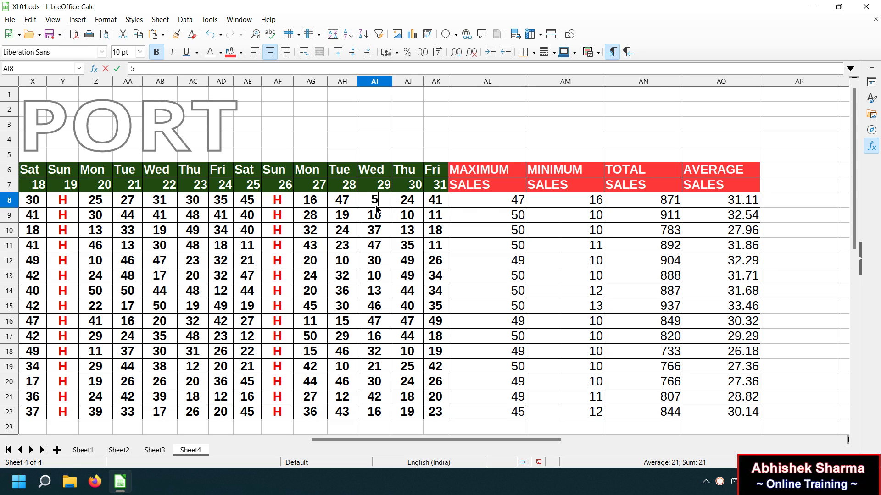
pyautogui.press('Return')
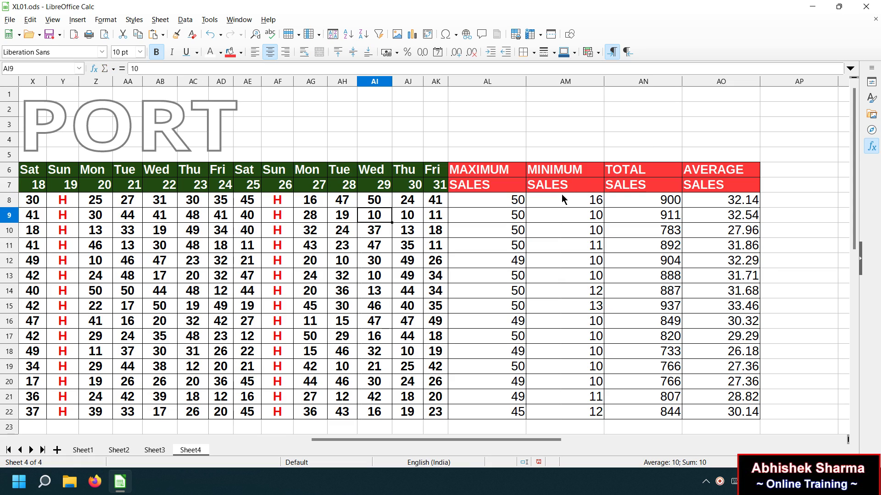
# - Set TV CRT's quantity for Thu 30 in AJ8 to 10
pyautogui.click(405, 205)
pyautogui.write('10')
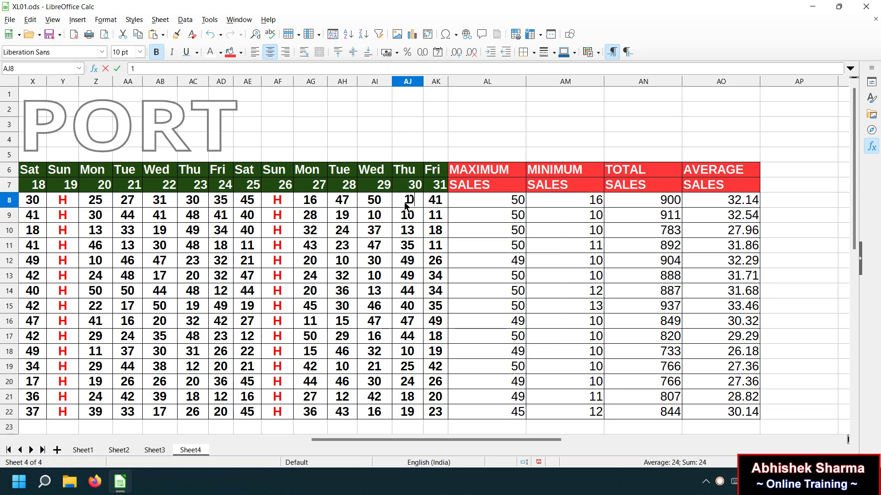
pyautogui.press('Return')
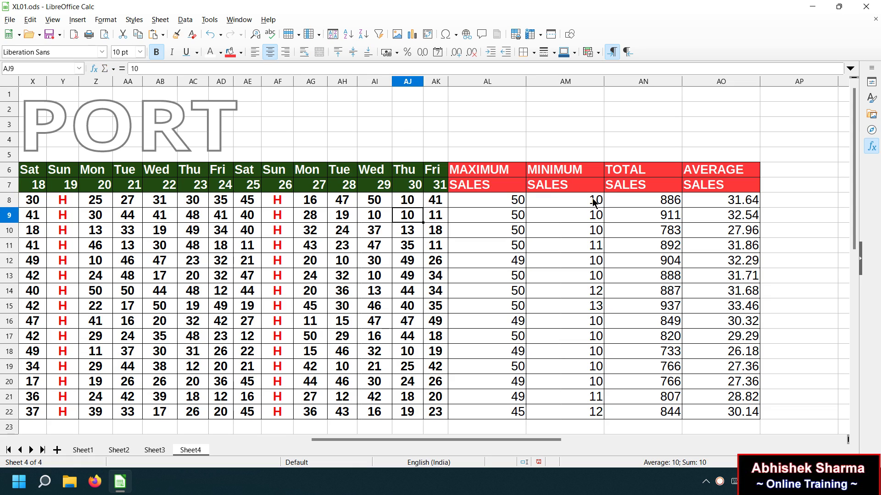
# - Set WASHING MACHINE's quantity for Thu 30 in AJ10 to 2 to test the minimum formula
pyautogui.click(400, 235)
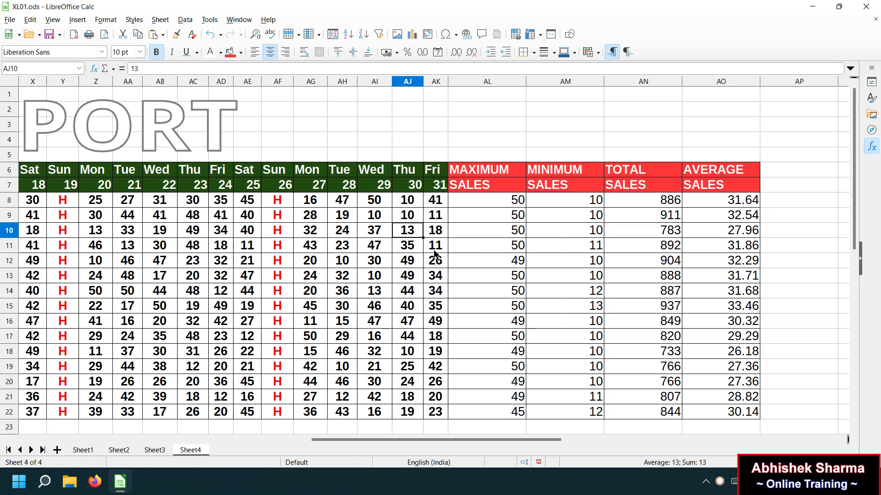
pyautogui.write('2')
pyautogui.press('Return')
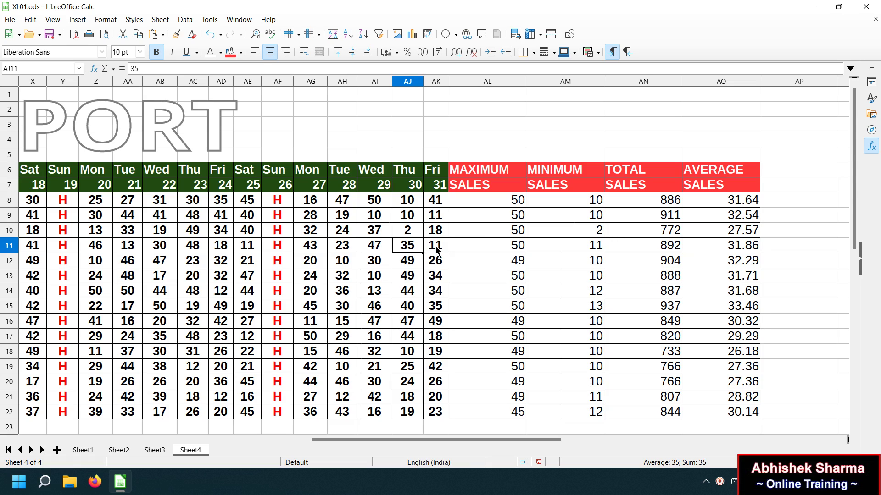
# - Set WASHING MACHINE's quantity for Thu 30 in AJ10 to 88 to test the maximum formula
pyautogui.click(412, 235)
pyautogui.write('88')
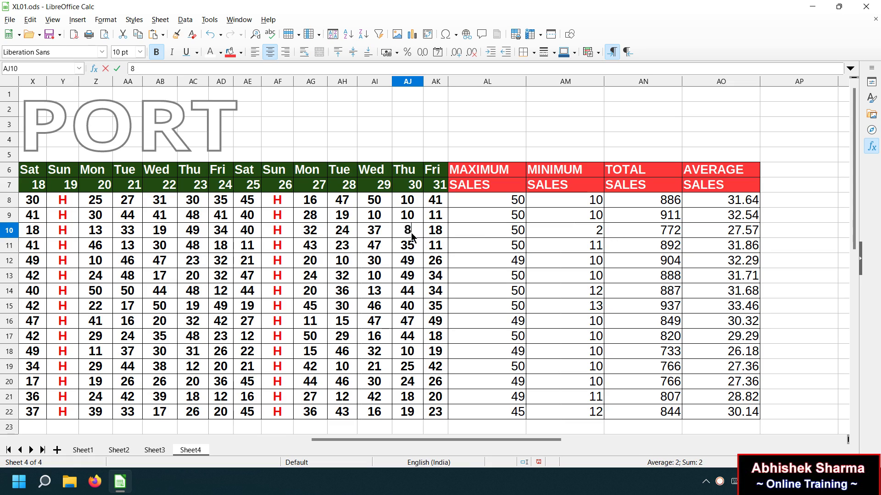
pyautogui.click(527, 243)
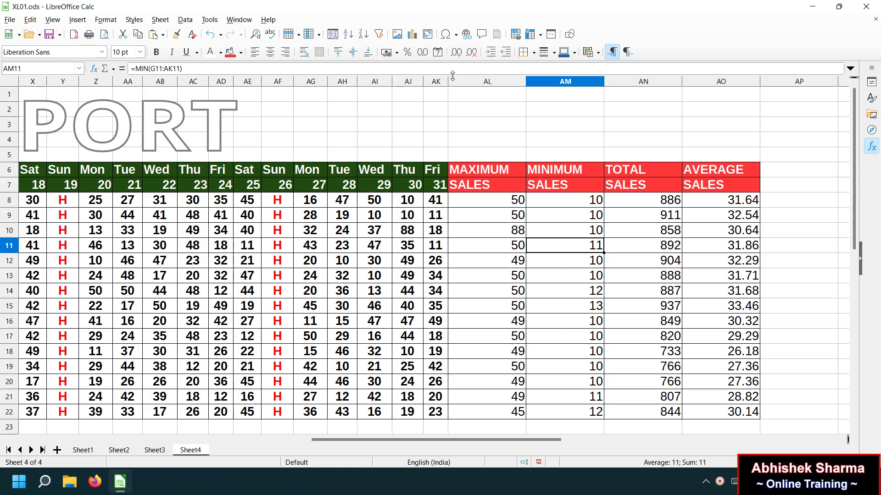
# - Review the maximum, minimum, total and average sales results in columns AL to AO
pyautogui.moveTo(491, 200); pyautogui.dragTo(491, 335)
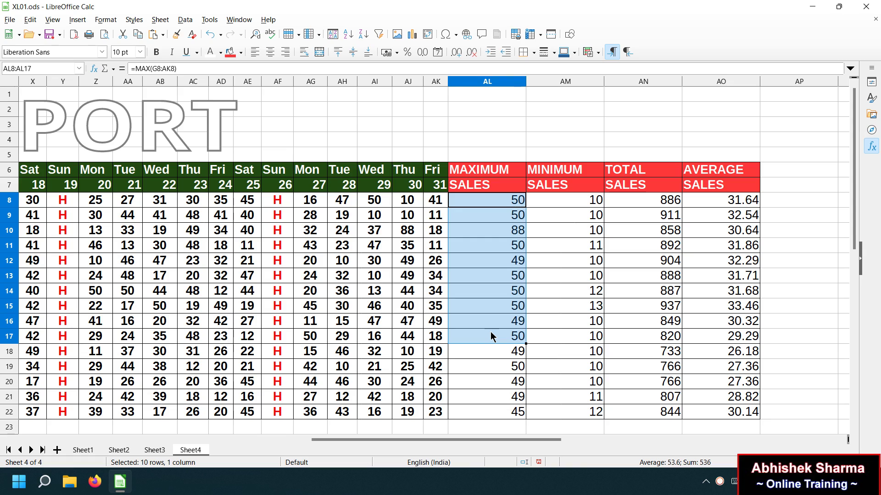
pyautogui.moveTo(547, 201); pyautogui.dragTo(549, 284)
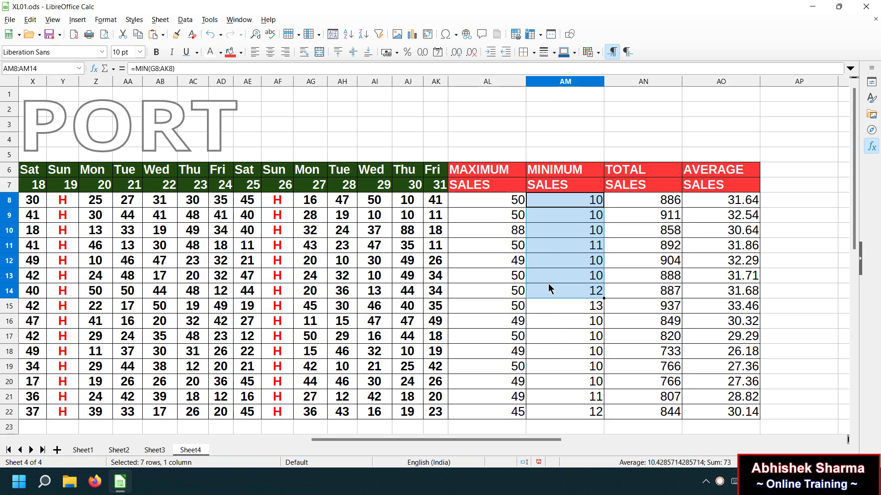
pyautogui.moveTo(630, 195); pyautogui.dragTo(634, 282)
pyautogui.moveTo(709, 202); pyautogui.dragTo(708, 263)
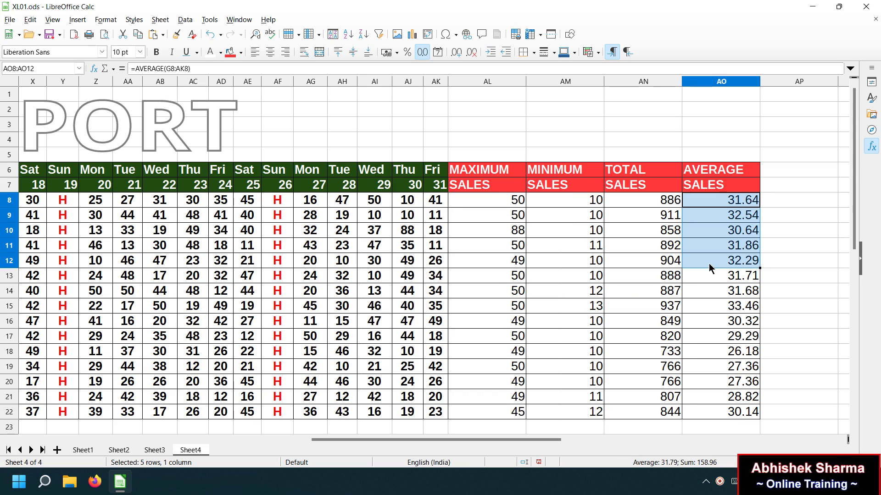
pyautogui.click(559, 243)
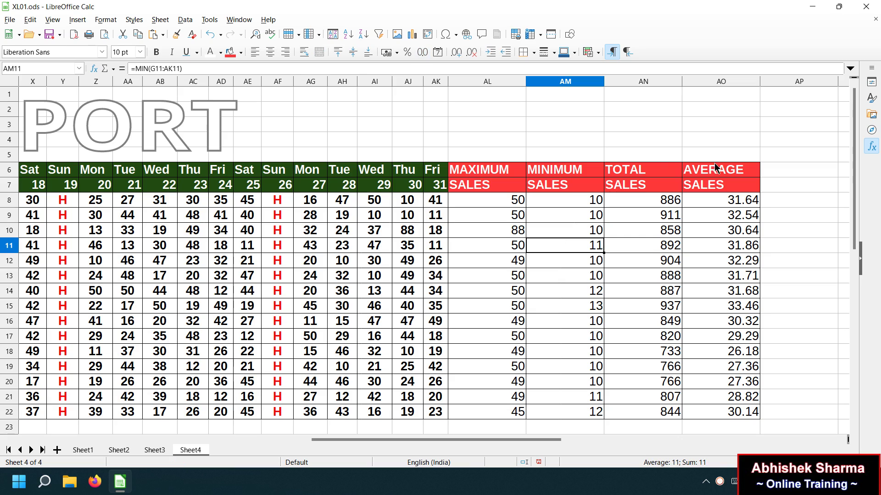
# - Delete the whole AVERAGE SALES column AO from the sheet
pyautogui.click(707, 81)
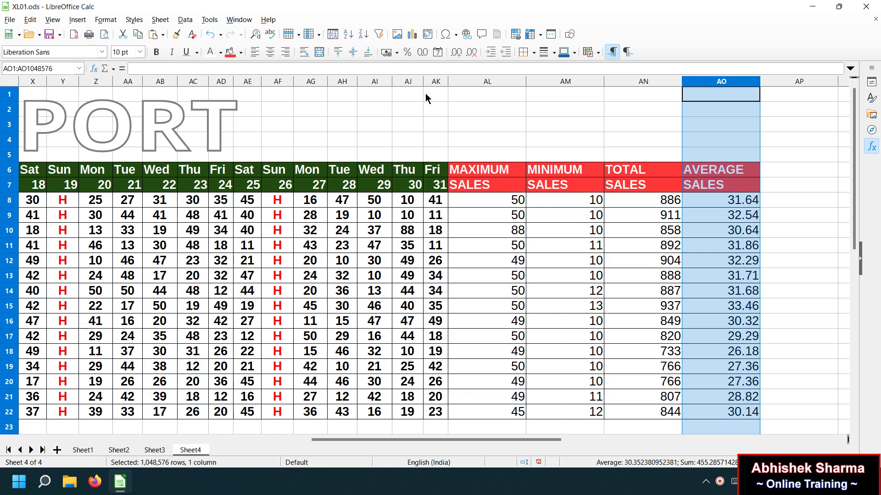
pyautogui.rightClick(705, 82)
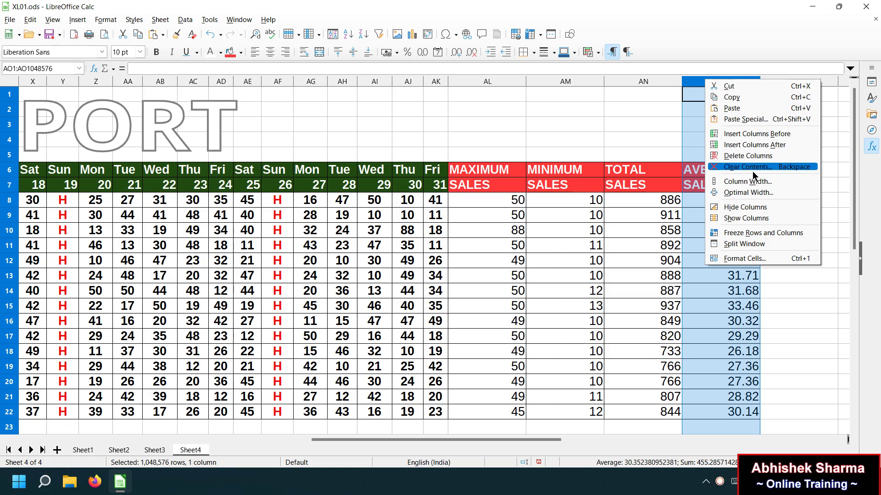
pyautogui.click(752, 158)
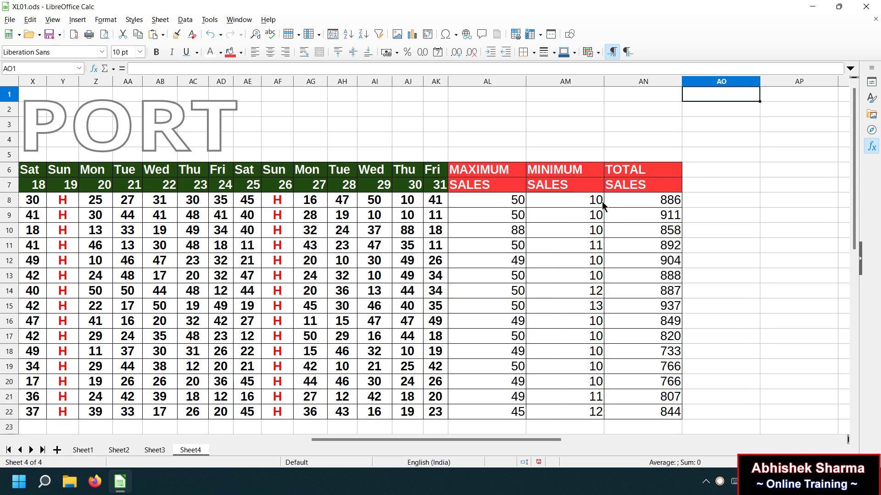
pyautogui.click(715, 165)
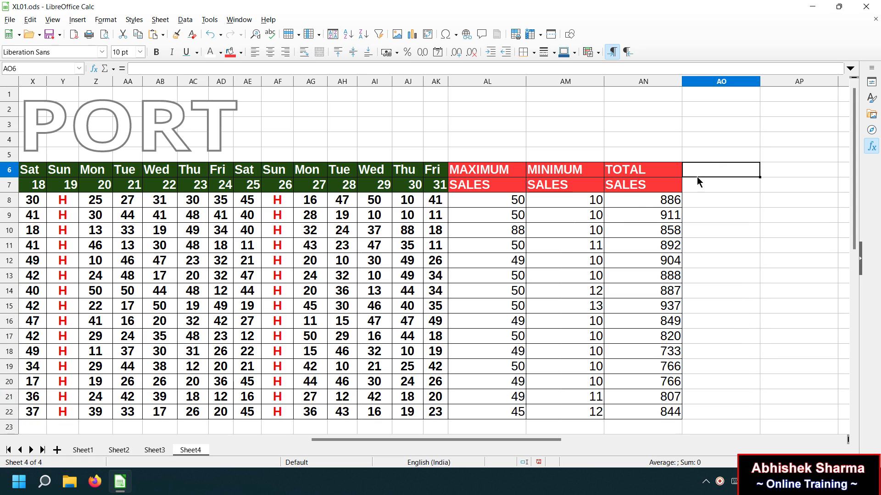
pyautogui.click(721, 183)
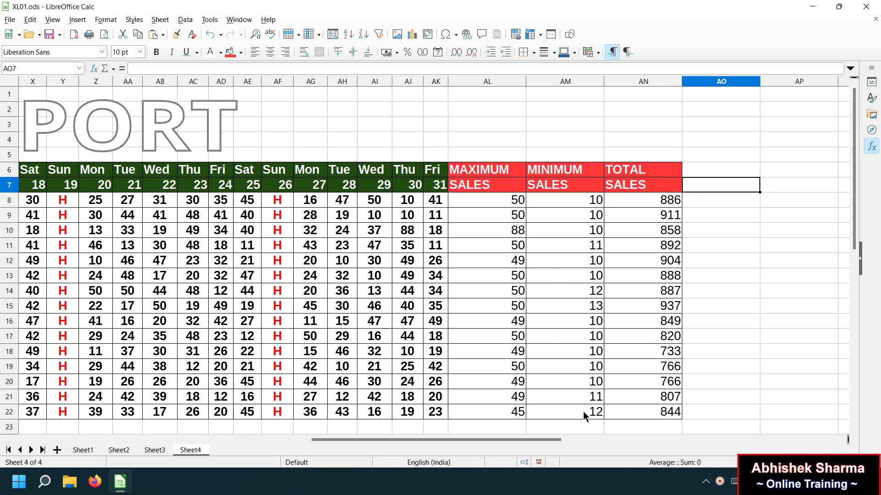
# - Undo the deletion of the AVERAGE SALES column
pyautogui.moveTo(626, 411); pyautogui.dragTo(466, 199)
pyautogui.click(713, 221)
pyautogui.hotkey('ctrl', 'z')
pyautogui.click(782, 198)
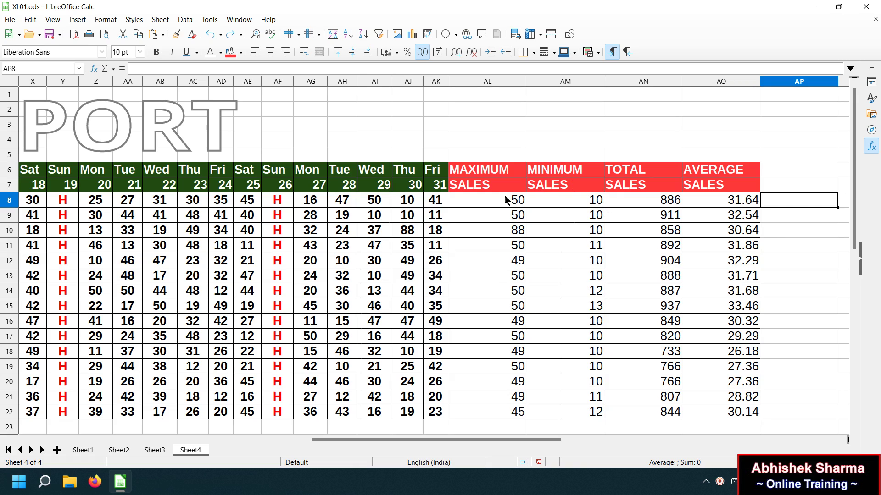
# - Check TV CRT's maximum, minimum and total formulas in AL8, AM8 and AN8
pyautogui.click(469, 199)
pyautogui.click(566, 199)
pyautogui.click(635, 201)
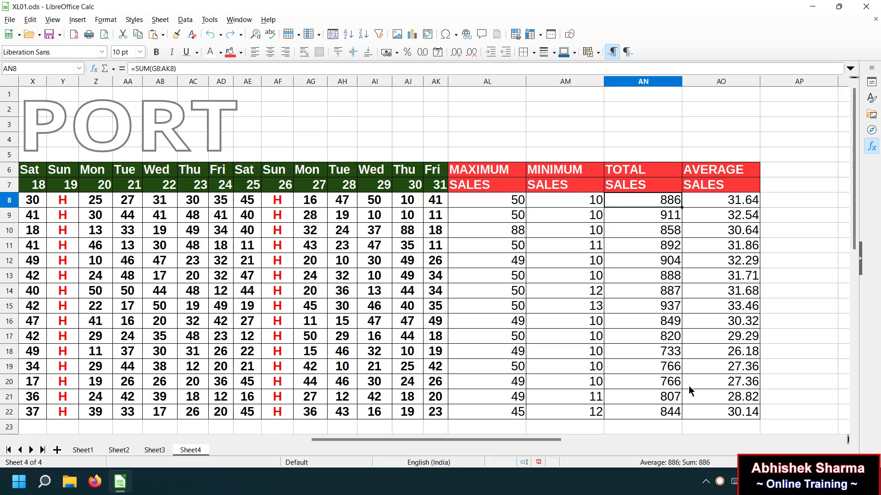
# - Extend the title banner's purple background to the AVERAGE SALES column by copying cell P5 into Q1:AO5
pyautogui.moveTo(533, 441); pyautogui.dragTo(183, 429)
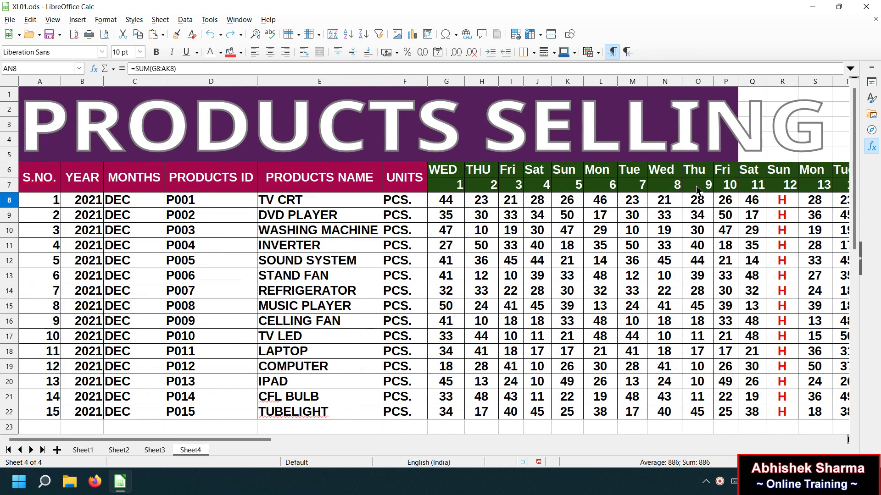
pyautogui.click(696, 217)
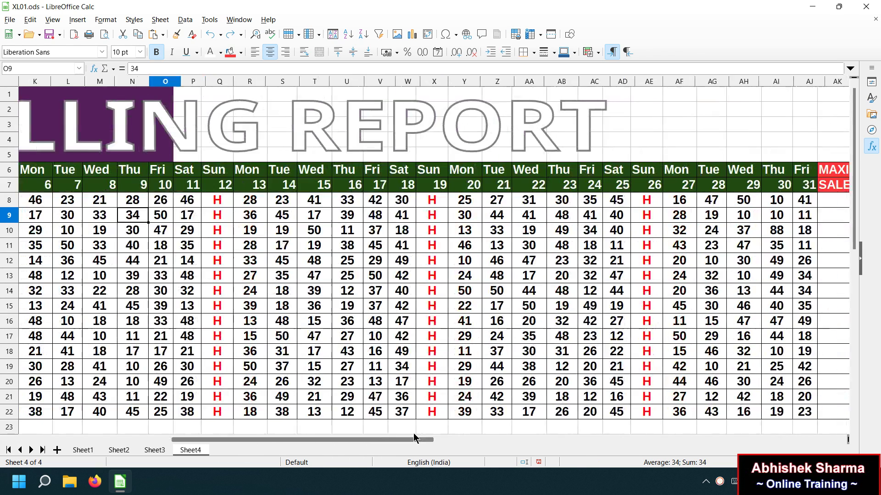
pyautogui.moveTo(237, 439); pyautogui.dragTo(388, 440)
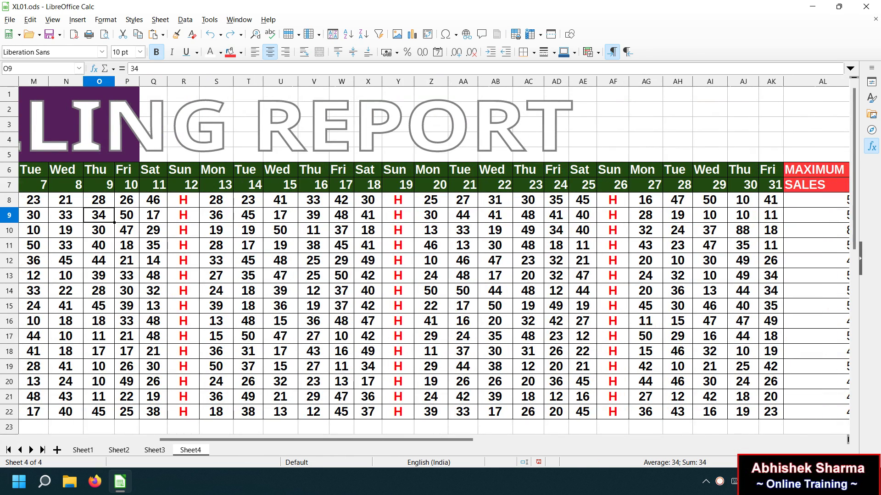
pyautogui.scroll(-4, 764, 436)
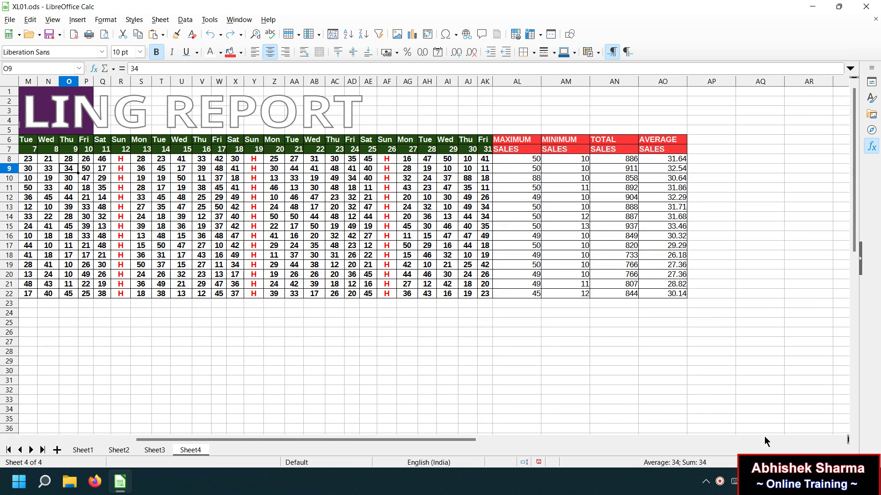
pyautogui.click(681, 130)
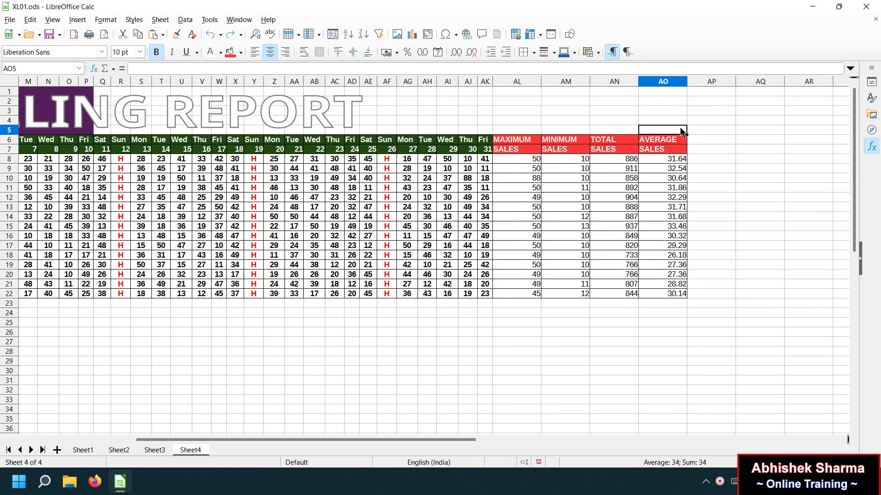
pyautogui.press('Left')
pyautogui.press('Left')
pyautogui.press('Left')
pyautogui.press('Left')
pyautogui.press('Left')
pyautogui.press('Left')
pyautogui.press('Left')
pyautogui.press('Left')
pyautogui.press('Left')
pyautogui.press('Left')
pyautogui.press('Left')
pyautogui.press('Left')
pyautogui.press('Left')
pyautogui.press('Left')
pyautogui.press('Left')
pyautogui.press('Left')
pyautogui.press('Left')
pyautogui.press('Left')
pyautogui.press('Left')
pyautogui.press('Left')
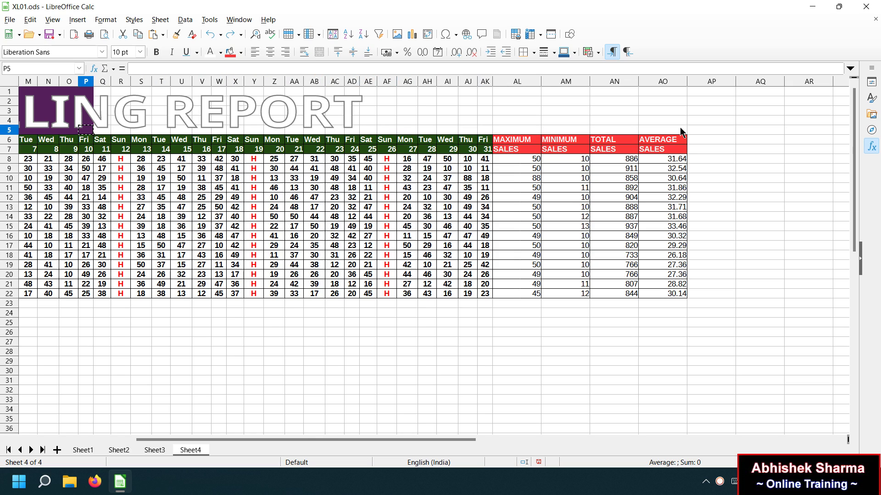
pyautogui.press('Right')
pyautogui.hotkey('shift', 'Up')
pyautogui.hotkey('shift', 'Up')
pyautogui.hotkey('shift', 'Up')
pyautogui.hotkey('shift', 'Up')
pyautogui.hotkey('shift', 'Right')
pyautogui.hotkey('shift', 'Right')
pyautogui.hotkey('shift', 'Right')
pyautogui.hotkey('shift', 'Right')
pyautogui.hotkey('shift', 'Right')
pyautogui.hotkey('shift', 'Right')
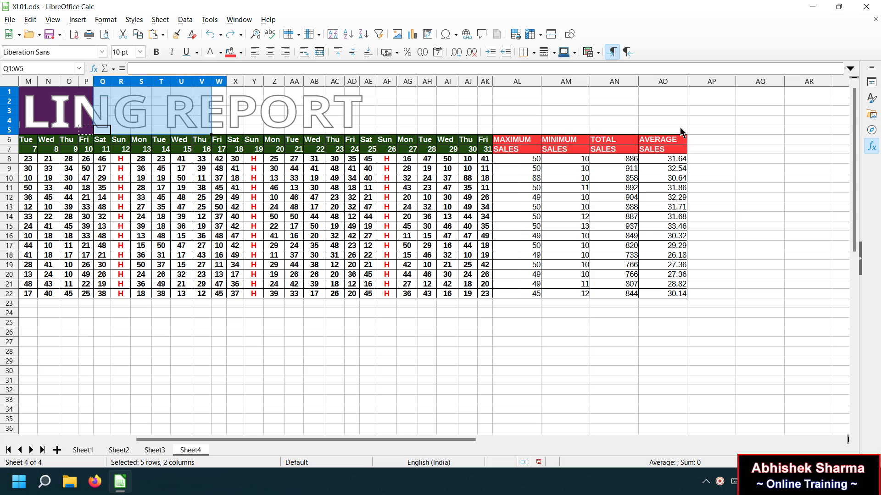
pyautogui.hotkey('shift', 'Right')
pyautogui.hotkey('shift', 'Right')
pyautogui.hotkey('shift', 'Right')
pyautogui.hotkey('shift', 'Right')
pyautogui.hotkey('shift', 'Right')
pyautogui.hotkey('shift', 'Right')
pyautogui.hotkey('shift', 'Right')
pyautogui.hotkey('shift', 'Right')
pyautogui.hotkey('shift', 'Right')
pyautogui.hotkey('shift', 'Right')
pyautogui.hotkey('shift', 'Right')
pyautogui.hotkey('shift', 'Right')
pyautogui.hotkey('shift', 'Right')
pyautogui.hotkey('shift', 'Right')
pyautogui.hotkey('shift', 'Right')
pyautogui.hotkey('shift', 'Right')
pyautogui.hotkey('shift', 'Right')
pyautogui.hotkey('shift', 'Right')
pyautogui.hotkey('shift', 'Right')
pyautogui.hotkey('shift', 'Right')
pyautogui.hotkey('shift', 'Left')
pyautogui.hotkey('shift', 'Left')
pyautogui.hotkey('shift', 'Left')
pyautogui.hotkey('shift', 'Left')
pyautogui.hotkey('shift', 'Left')
pyautogui.hotkey('shift', 'Right')
pyautogui.hotkey('ctrl', 'v')
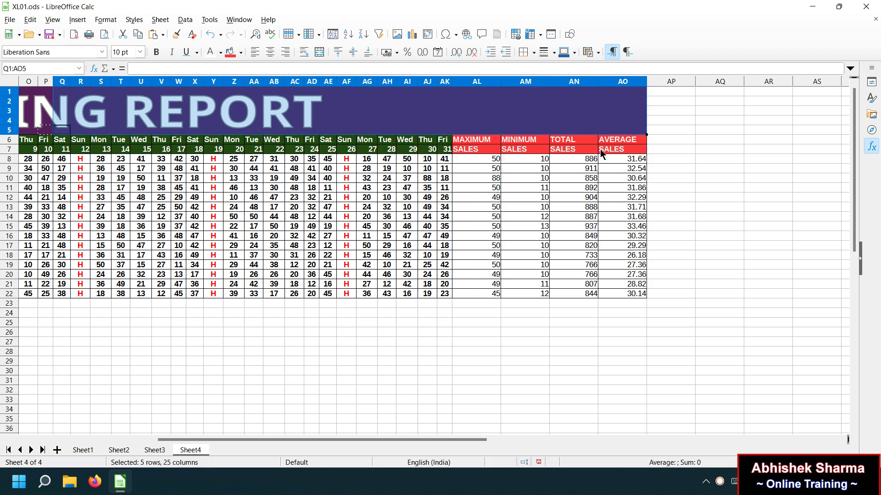
# - Examine the finished report with its extended title banner, from the sales columns back to the S.NO. column
pyautogui.click(546, 178)
pyautogui.press('Left')
pyautogui.press('Left')
pyautogui.press('Left')
pyautogui.press('Left')
pyautogui.press('Left')
pyautogui.press('Left')
pyautogui.press('Left')
pyautogui.press('Left')
pyautogui.press('Left')
pyautogui.press('Left')
pyautogui.press('Left')
pyautogui.press('Left')
pyautogui.press('Left')
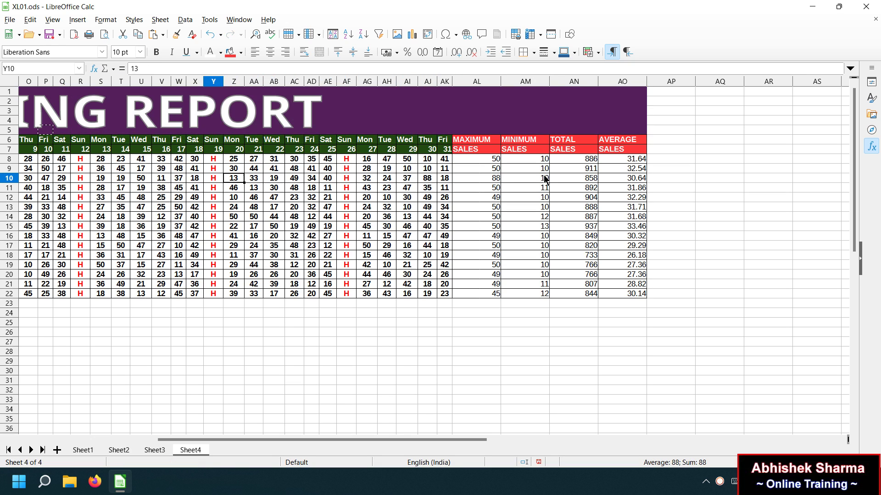
pyautogui.press('Left')
pyautogui.press('Left')
pyautogui.press('Left')
pyautogui.press('Left')
pyautogui.press('Left')
pyautogui.press('Left')
pyautogui.press('Left')
pyautogui.press('Left')
pyautogui.press('Left')
pyautogui.press('Left')
pyautogui.press('Left')
pyautogui.press('Left')
pyautogui.press('Left')
pyautogui.press('Left')
pyautogui.press('Left')
pyautogui.press('Left')
pyautogui.press('Left')
pyautogui.press('Left')
pyautogui.press('Left')
pyautogui.press('Left')
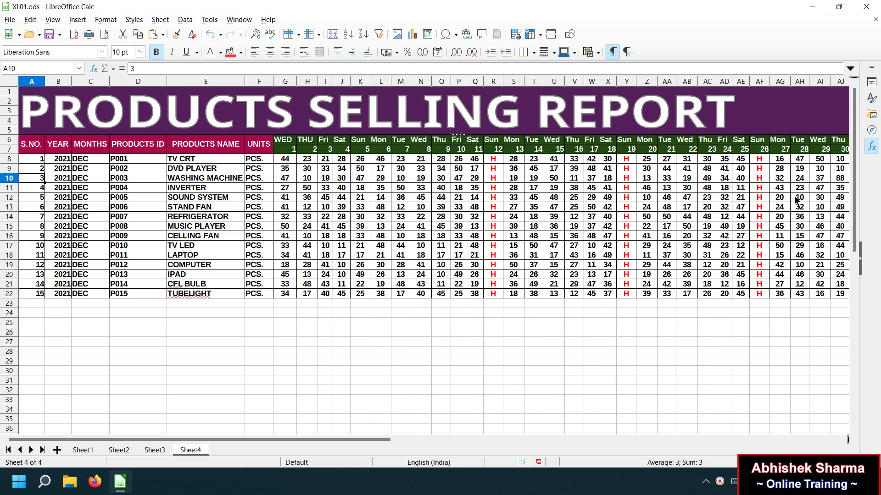
pyautogui.click(557, 247)
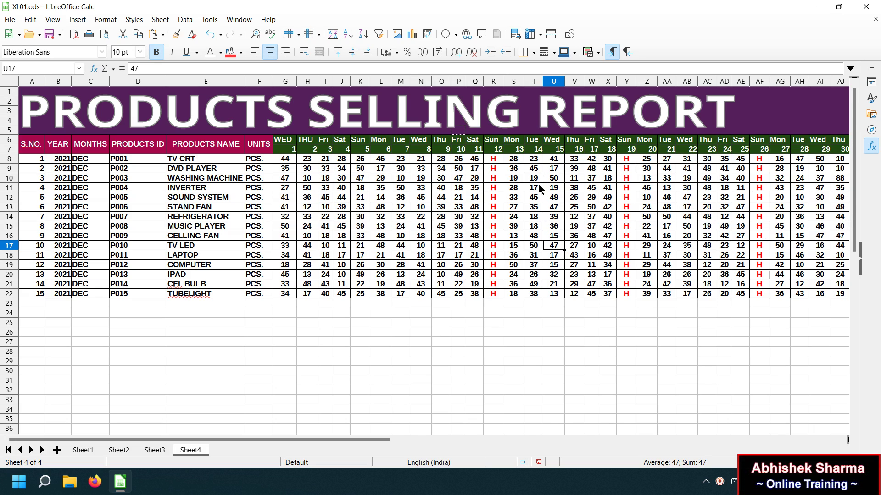
pyautogui.click(427, 209)
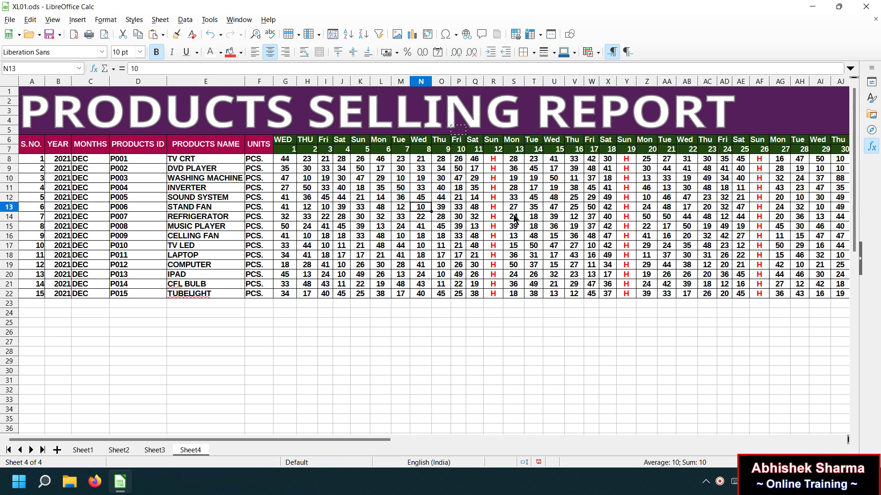
pyautogui.click(369, 363)
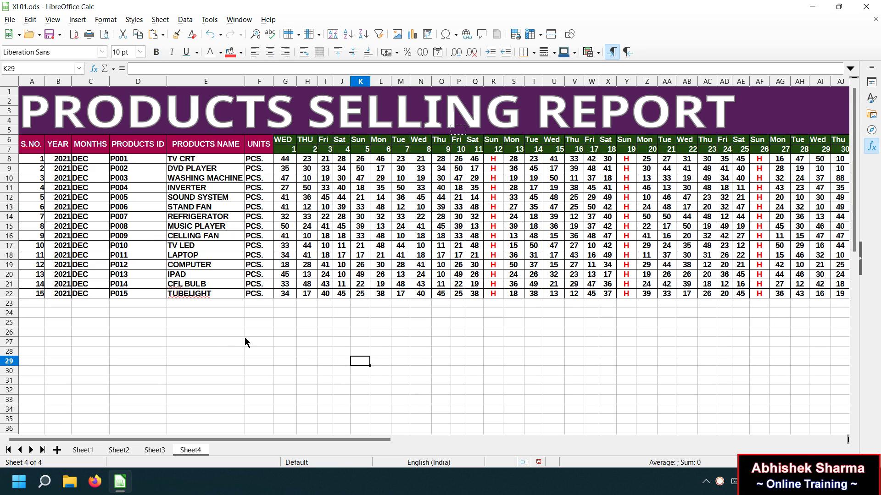
pyautogui.click(461, 353)
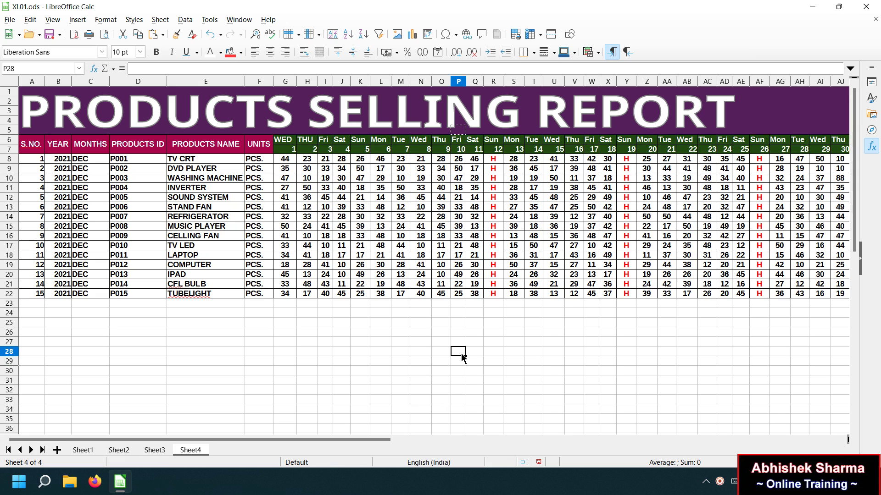
pyautogui.click(562, 364)
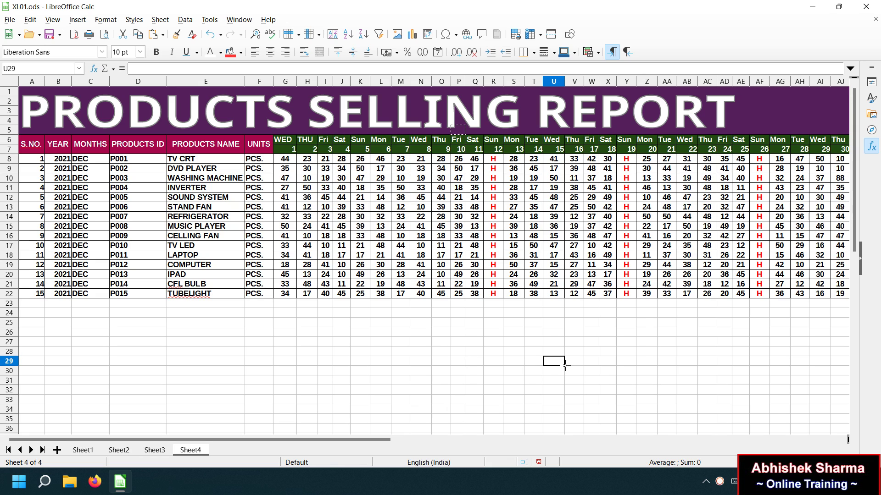
pyautogui.rightClick(719, 482)
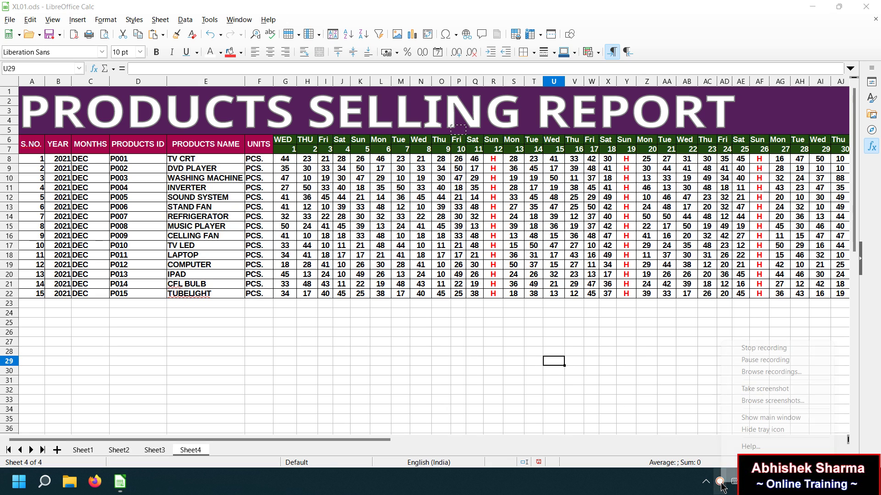